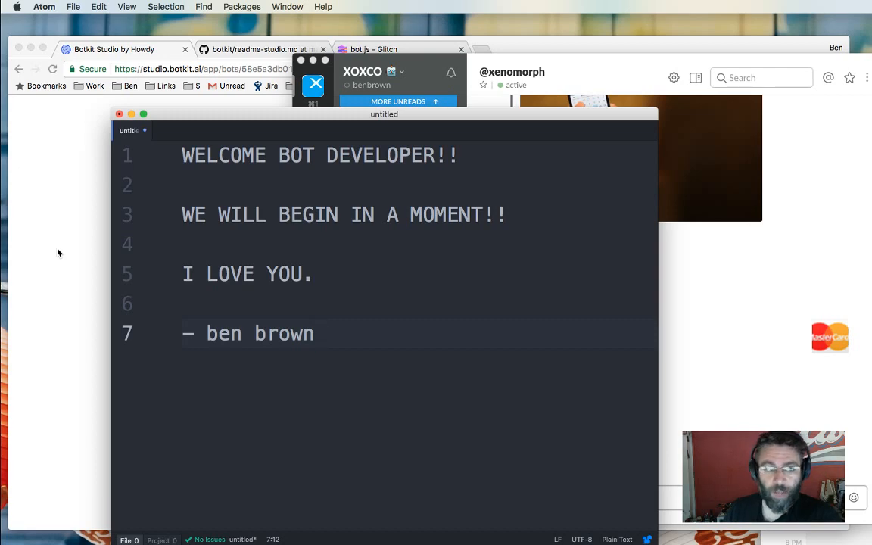
# Drag the Atom welcome note off screen to bring forward Chrome's Demo Slack Bot scripts page.
pyautogui.moveTo(169, 118); pyautogui.dragTo(757, 539)
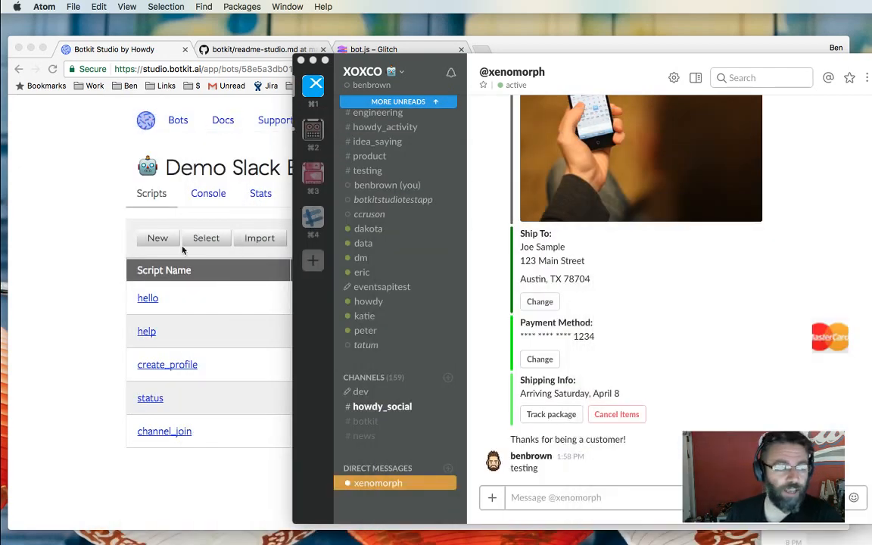
pyautogui.click(84, 232)
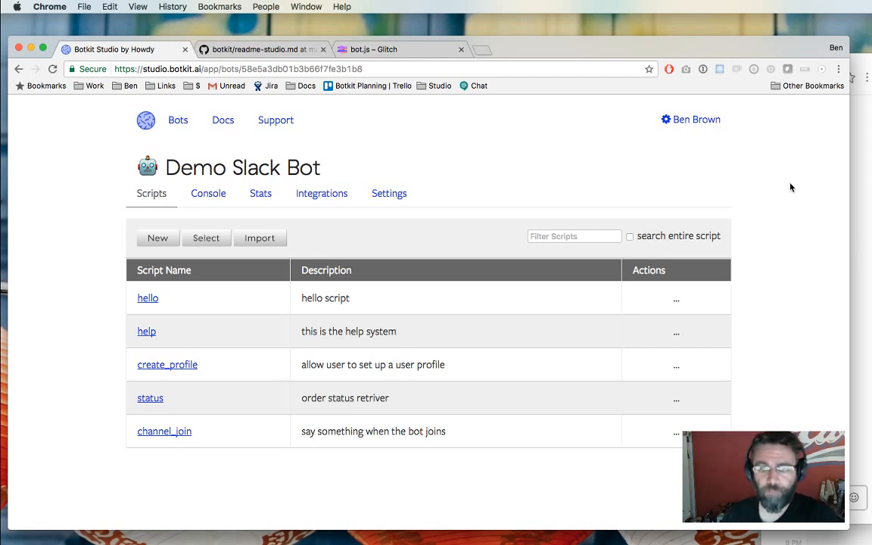
# Bring Chrome back over the Calendar and show the Bots page with test, Number wang and others.
pyautogui.click(859, 151)
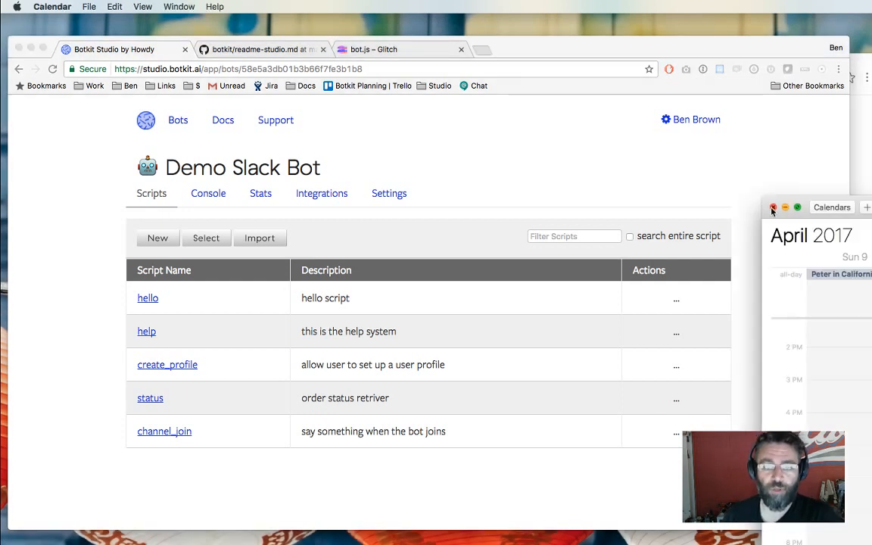
pyautogui.click(757, 230)
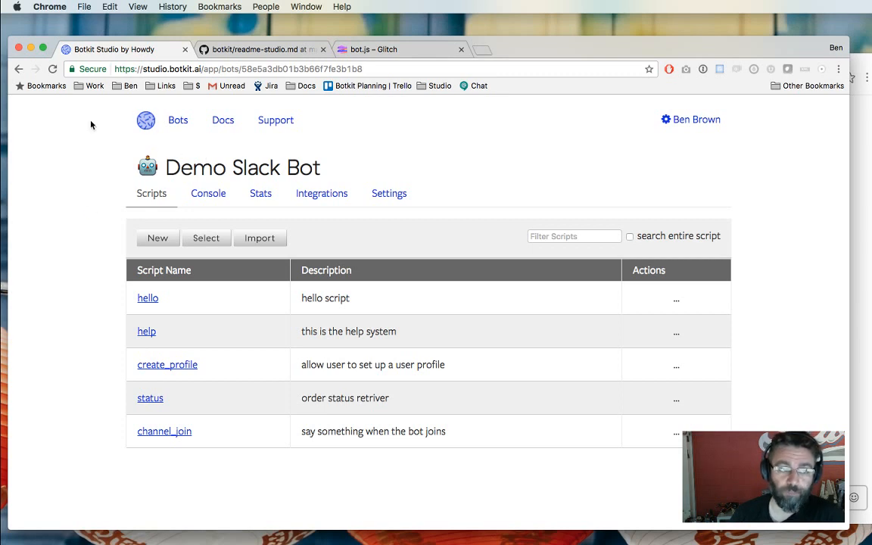
pyautogui.click(178, 120)
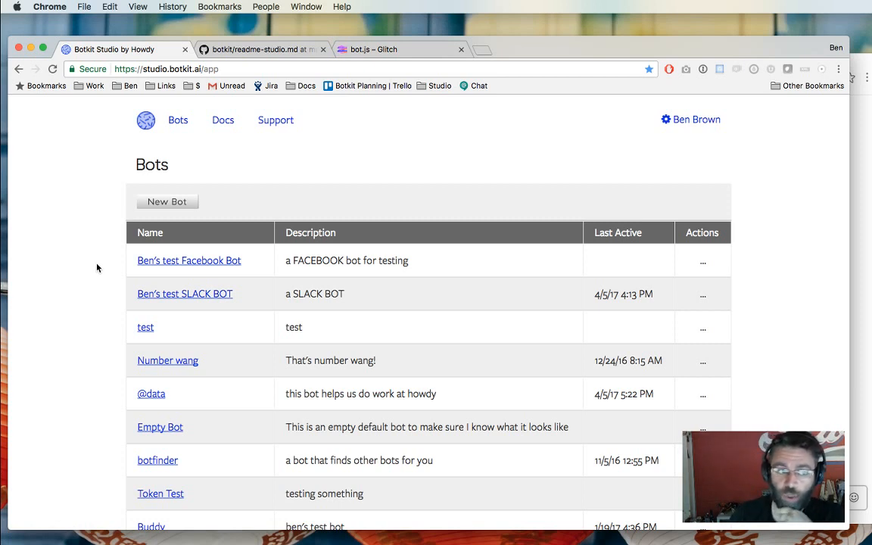
# Scroll the Bots list down to Demo Slack Bot and OrderStatus at the bottom.
pyautogui.scroll(-2, 97, 267)
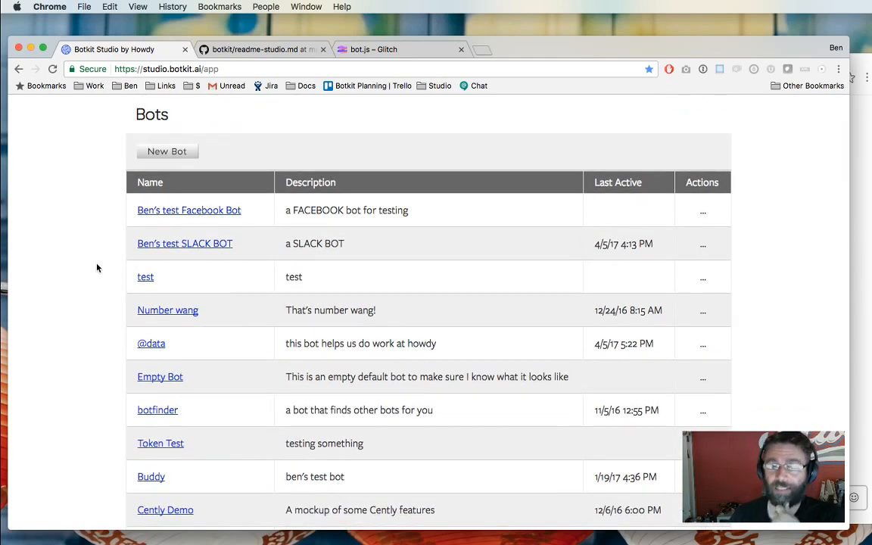
pyautogui.scroll(-10, 97, 267)
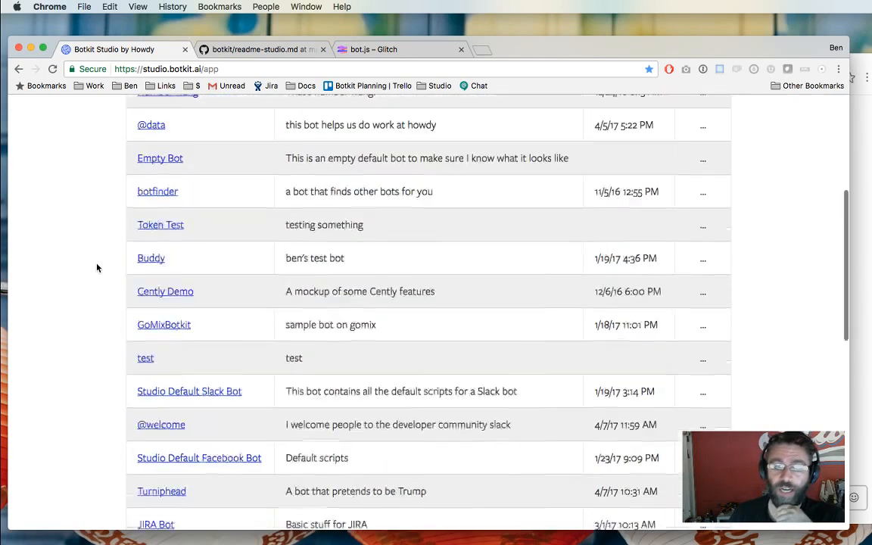
pyautogui.scroll(11, 97, 267)
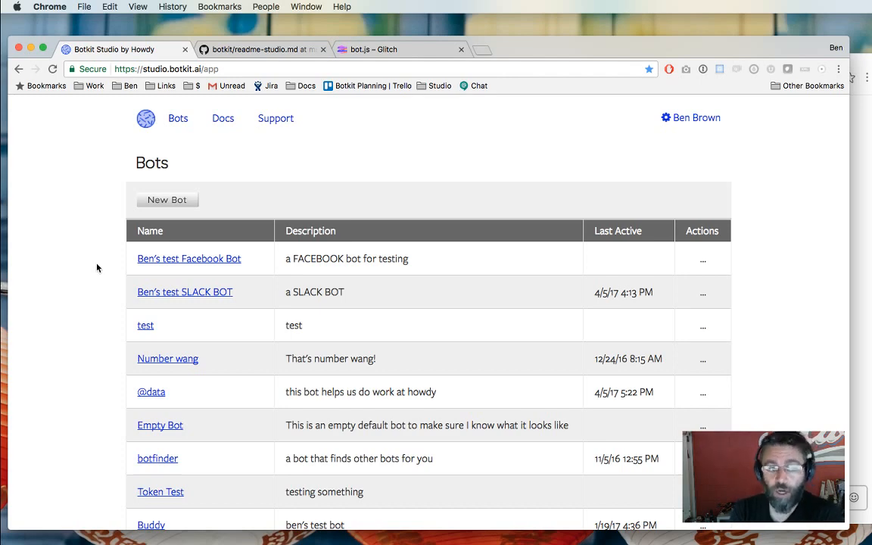
pyautogui.scroll(-10, 97, 268)
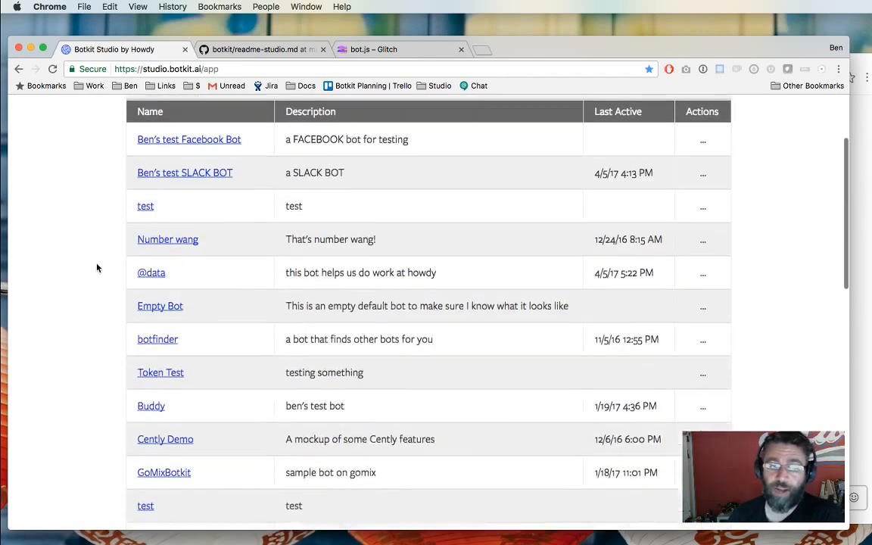
pyautogui.scroll(-5, 97, 267)
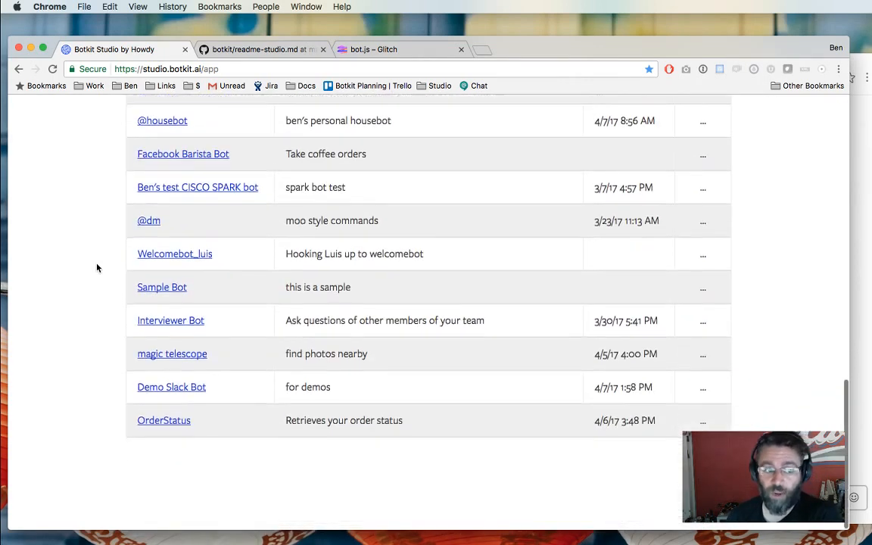
# Review the Demo Slack Bot's Message Console showing the 'testing' message, then bring Slack forward.
pyautogui.click(167, 401)
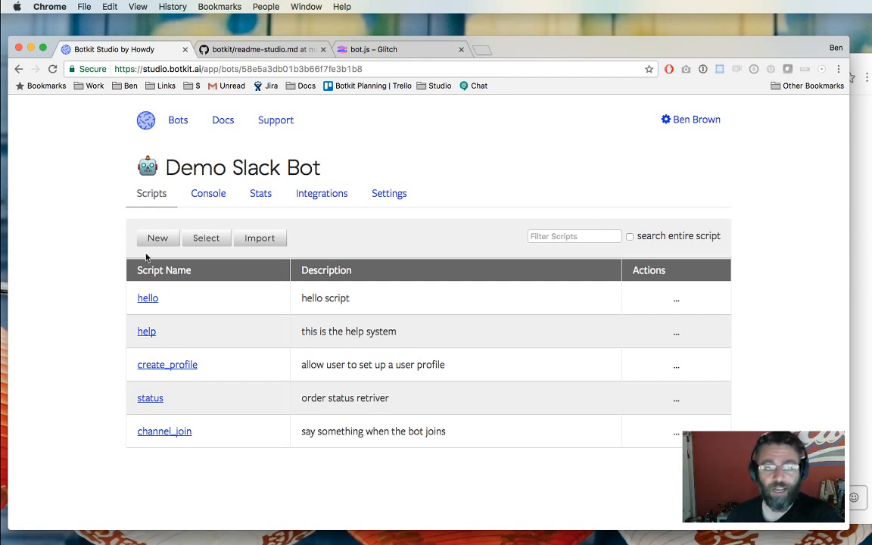
pyautogui.click(205, 196)
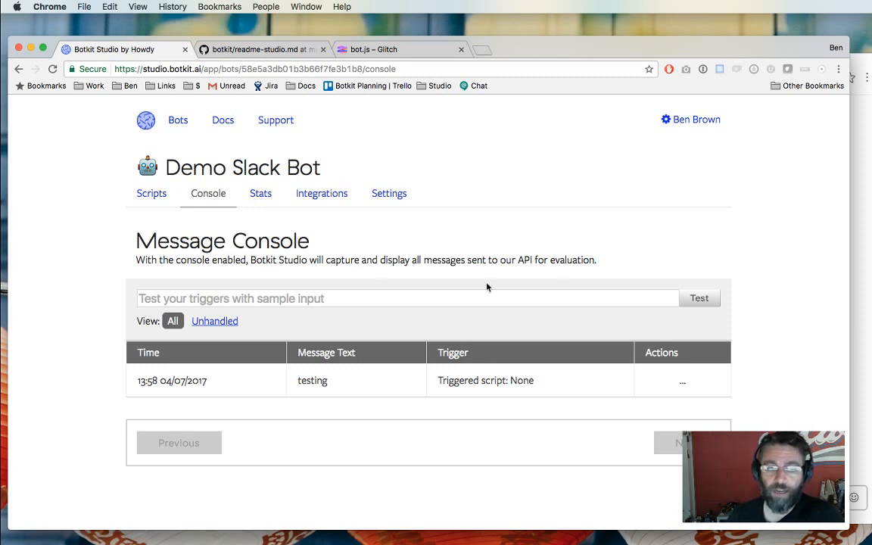
pyautogui.click(858, 379)
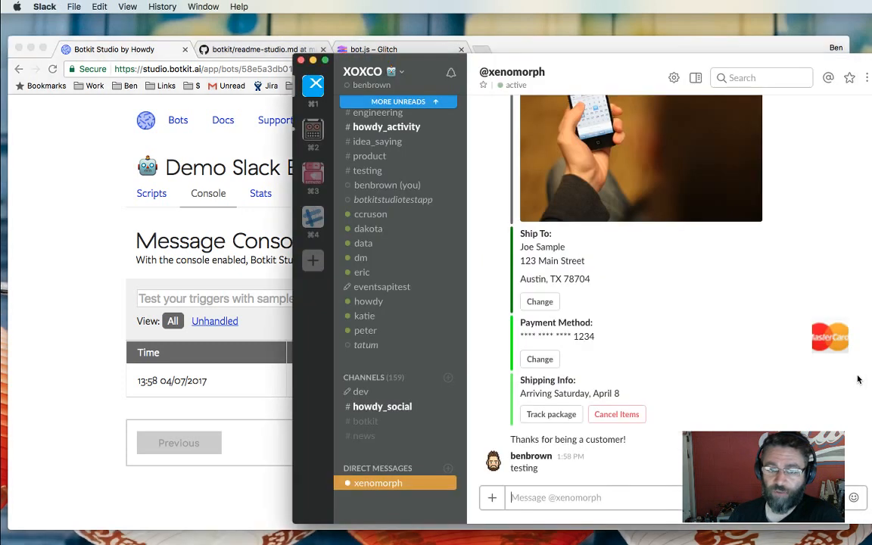
# Send 'Howdy!' to the bot in Slack and reload the Botkit console to see it logged.
pyautogui.click(582, 498)
pyautogui.write('Howdy!')
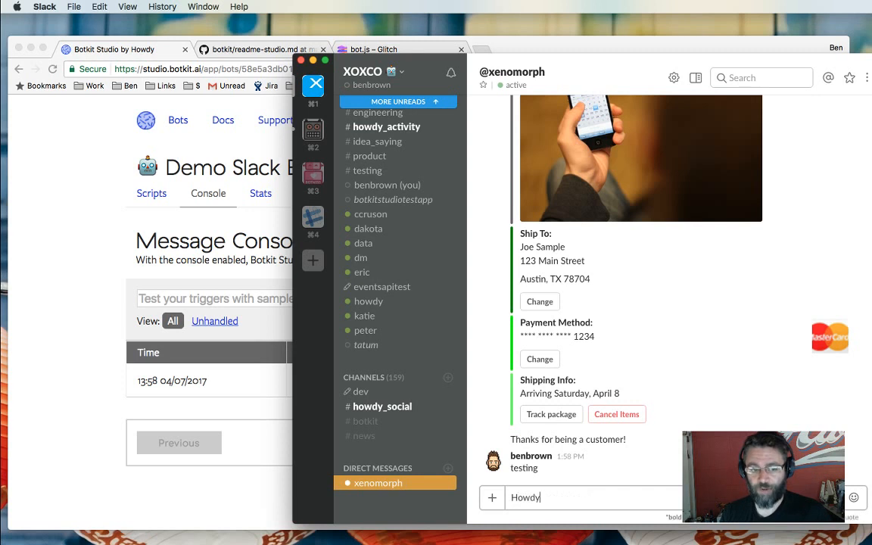
pyautogui.press('Return')
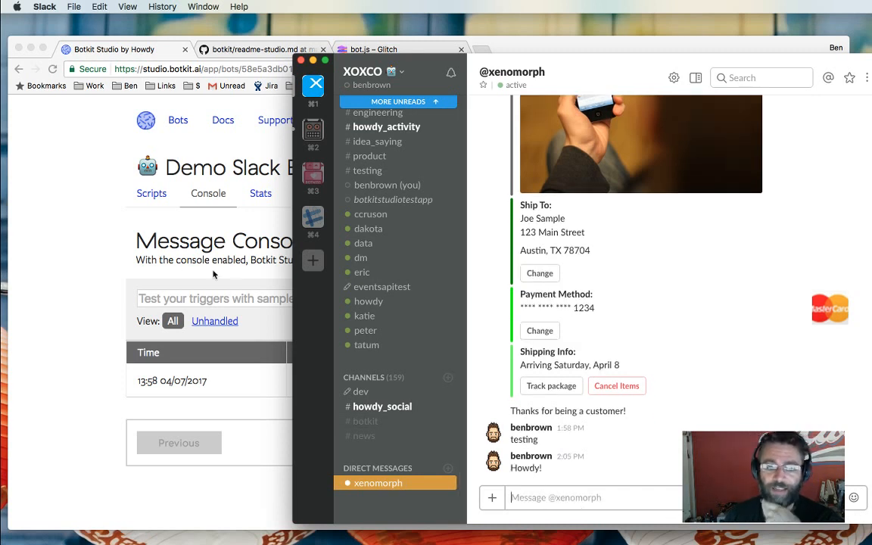
pyautogui.click(91, 217)
pyautogui.click(51, 69)
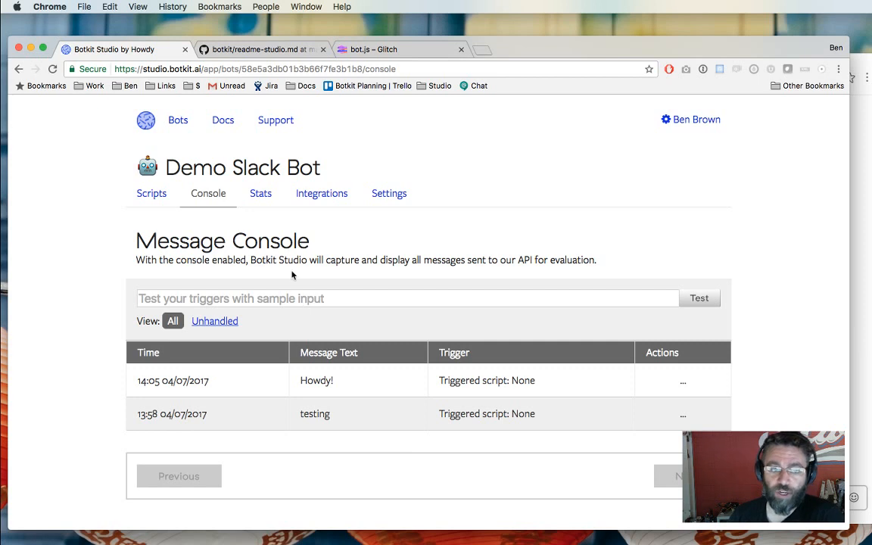
# Review the Stats trigger chart and script table, then view the Integrations API credentials.
pyautogui.click(260, 194)
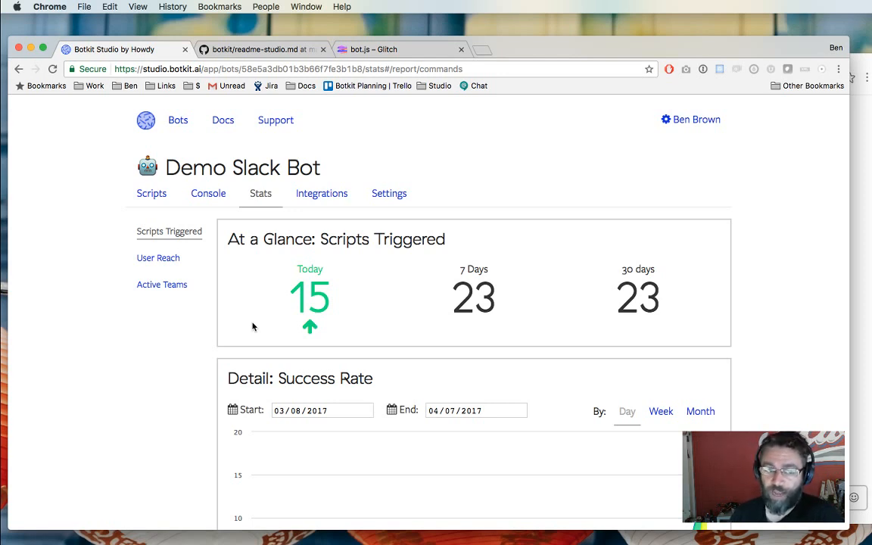
pyautogui.scroll(-10, 253, 326)
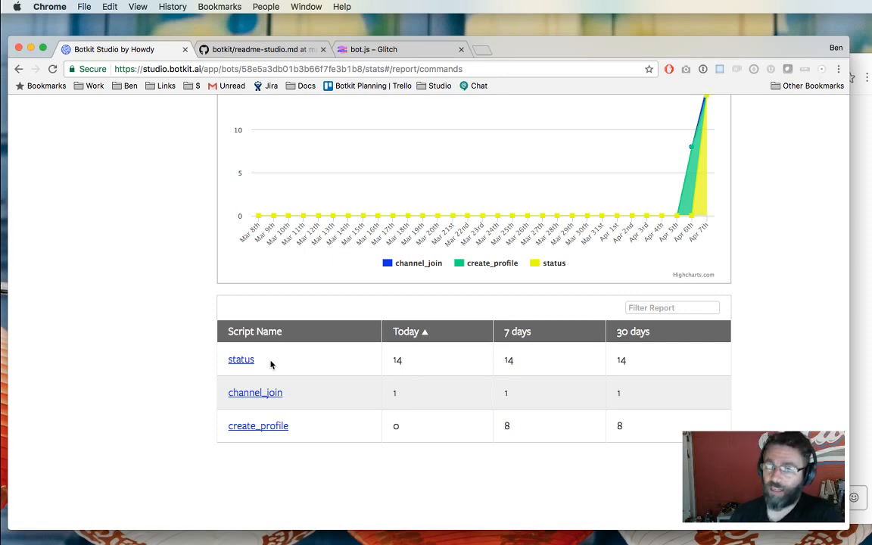
pyautogui.scroll(10, 271, 364)
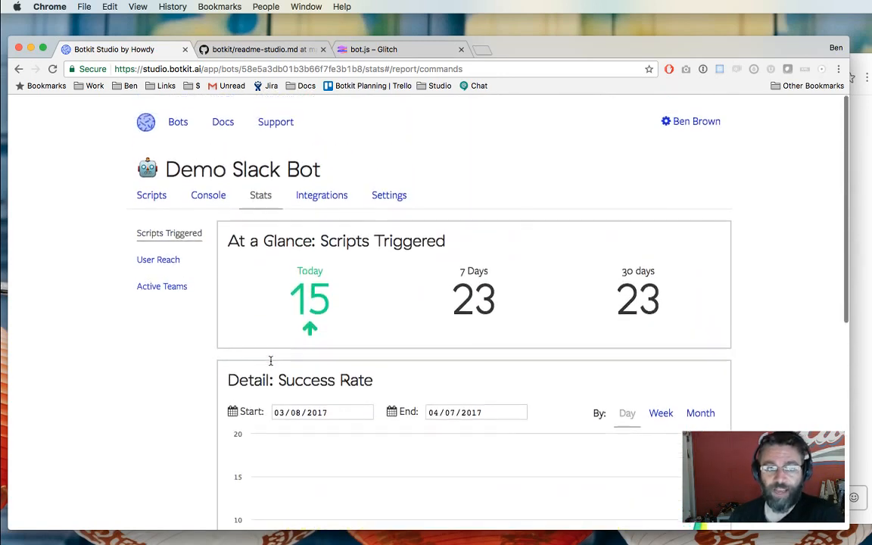
pyautogui.click(321, 195)
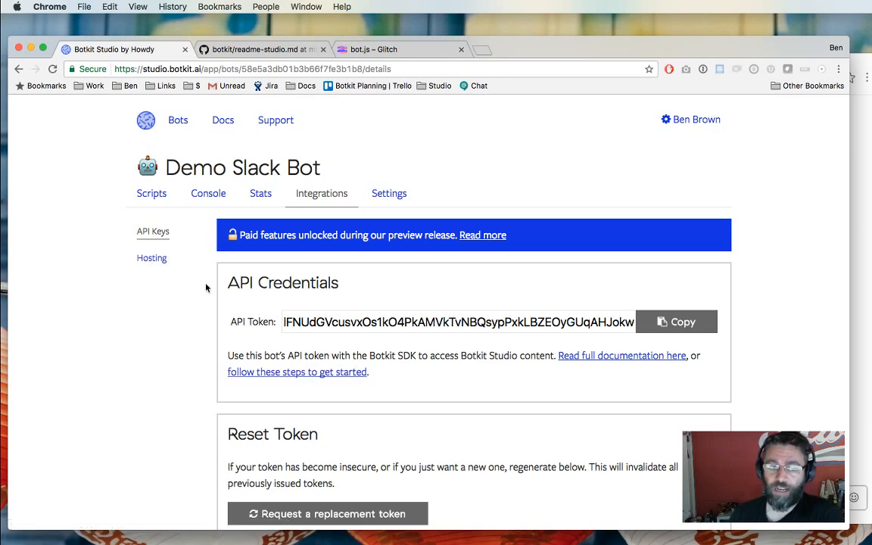
# Look over the bot's Hosting options and its bot.js code in Glitch.
pyautogui.click(152, 257)
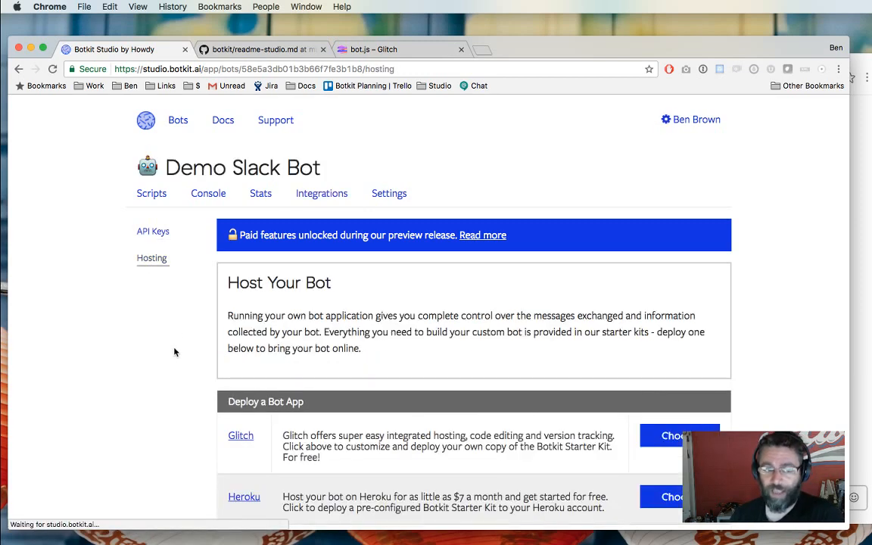
pyautogui.scroll(-3, 174, 352)
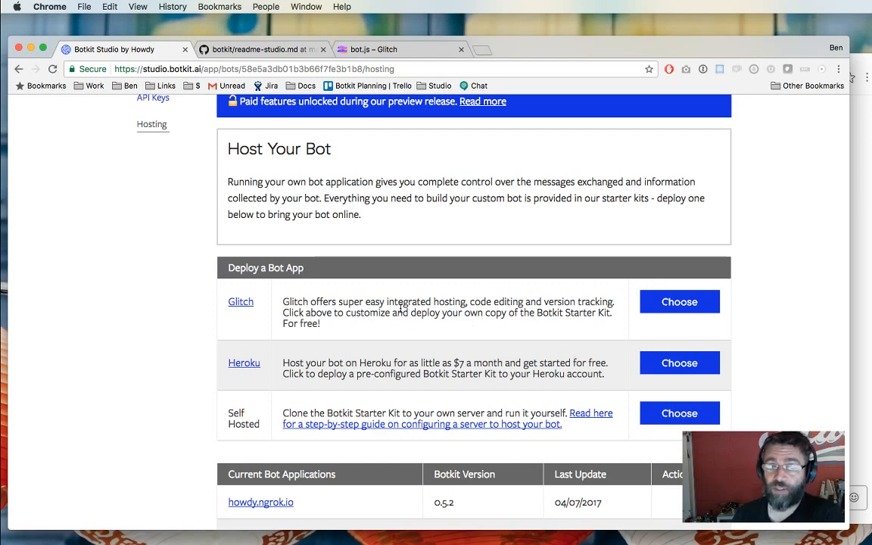
pyautogui.click(392, 50)
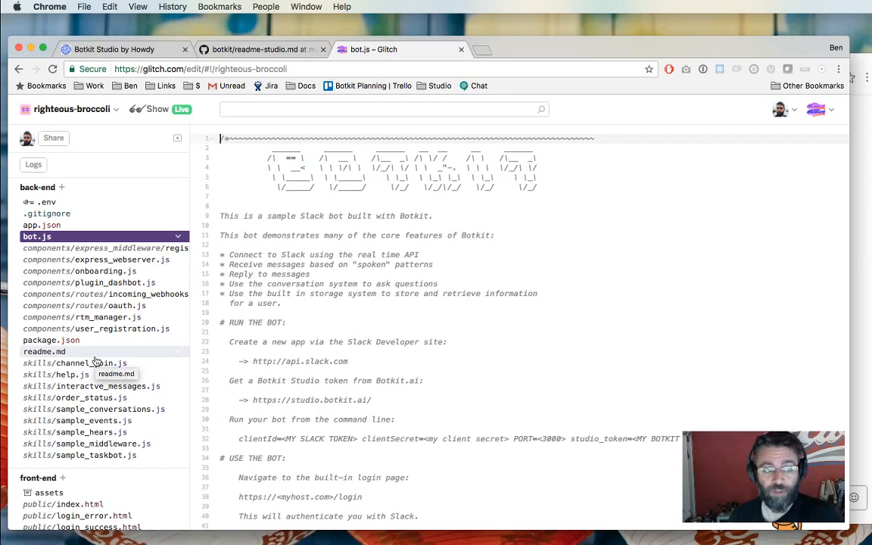
# Go back to Botkit Studio's Demo Slack Bot Scripts list and bring Slack forward.
pyautogui.click(102, 45)
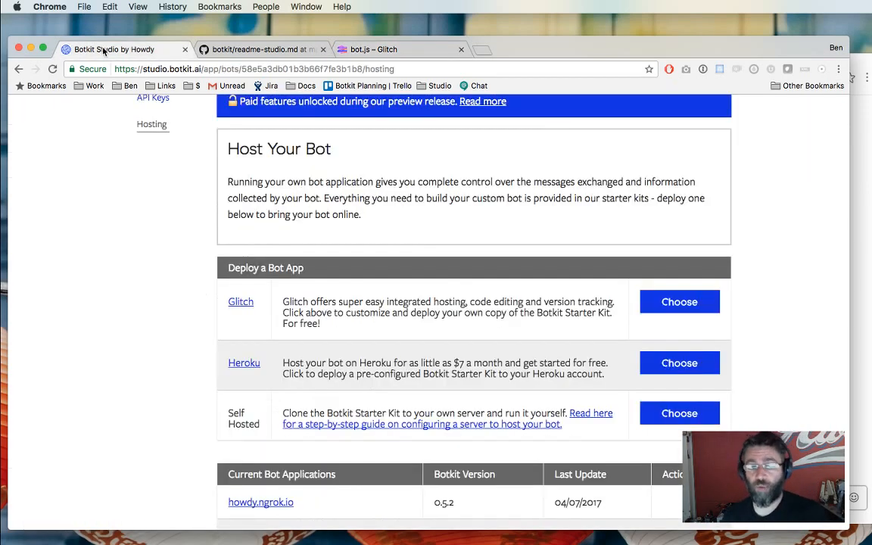
pyautogui.scroll(3, 176, 146)
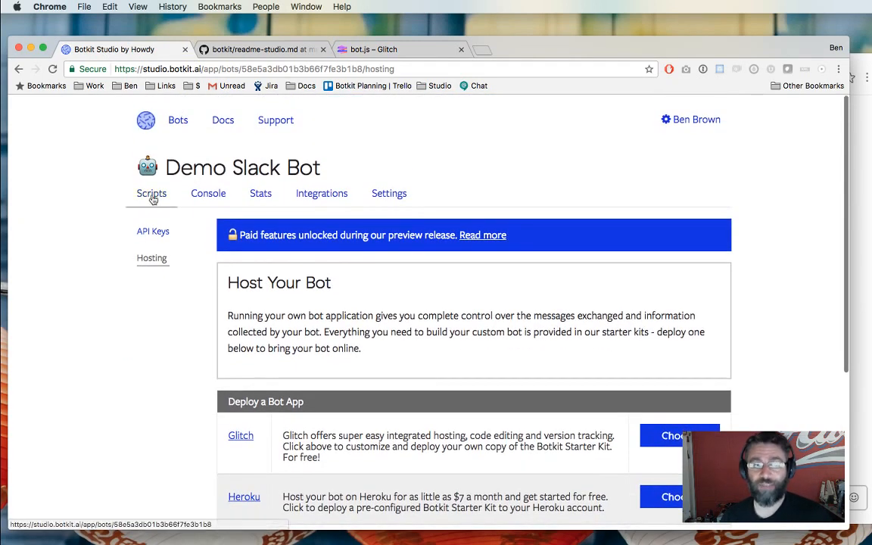
pyautogui.click(151, 193)
pyautogui.click(866, 222)
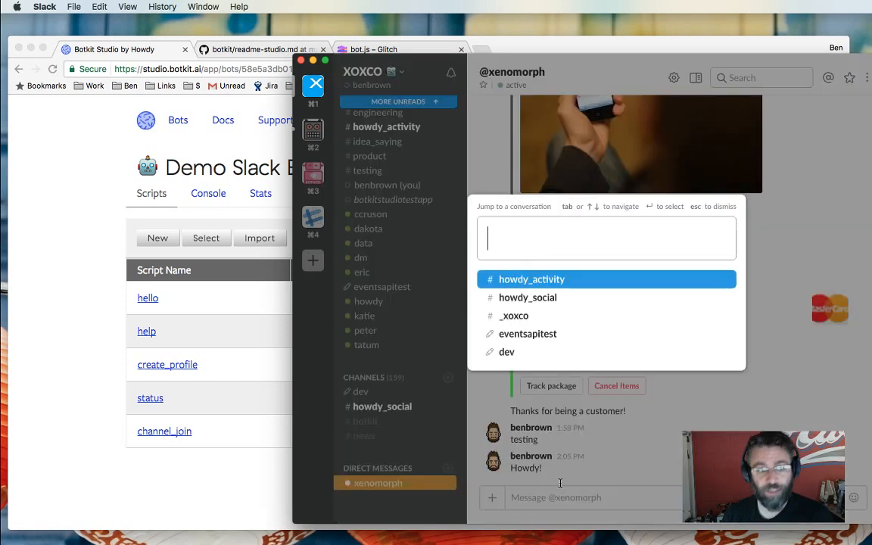
# Jump to the apr_7 private channel in Slack, then bring the browser back in front.
pyautogui.press('super+k')
pyautogui.write('apri')
pyautogui.press('BackSpace')
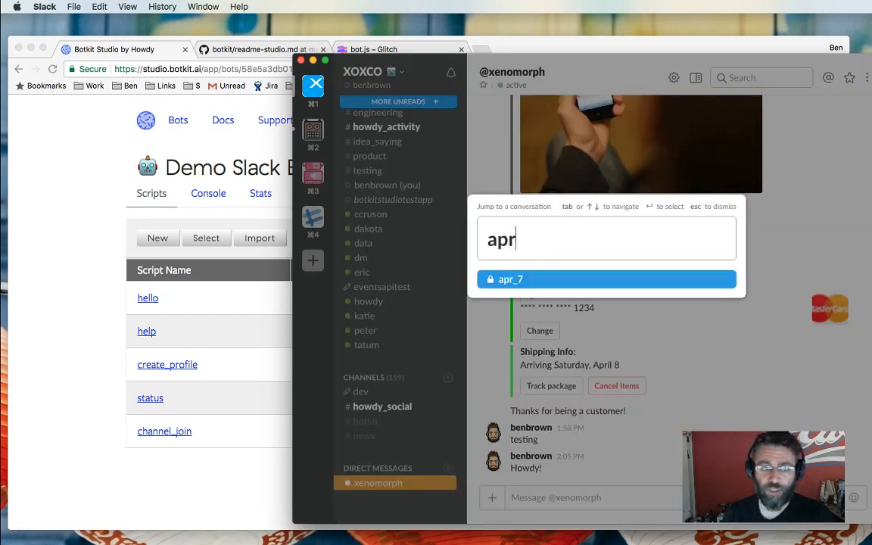
pyautogui.press('Return')
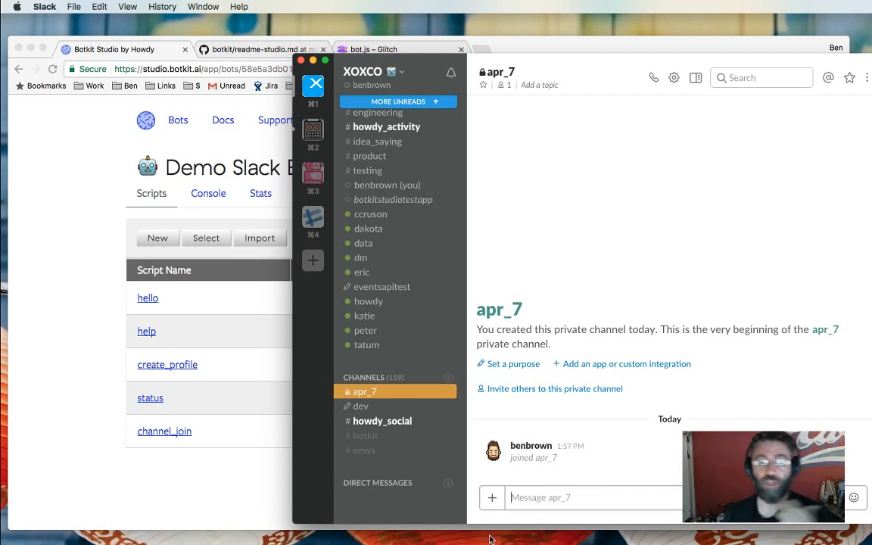
pyautogui.click(68, 347)
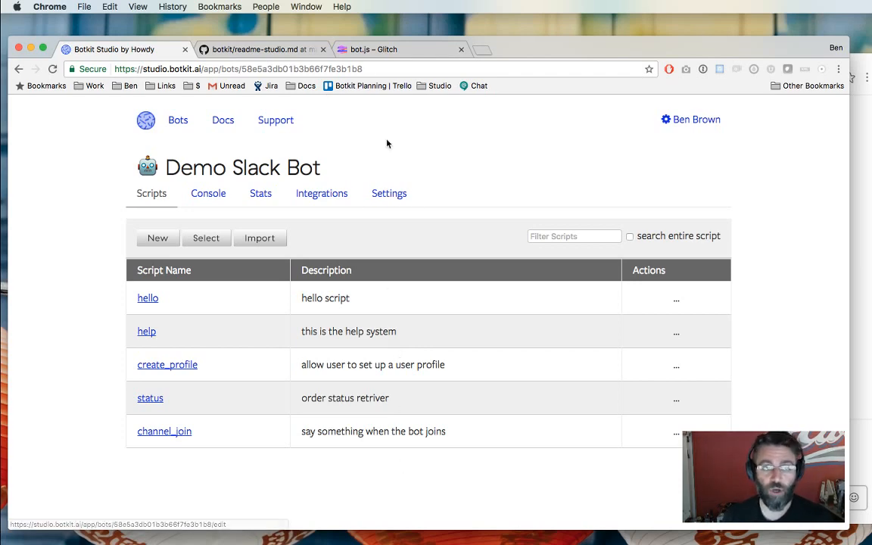
# In Glitch, open the skills/channel_join.js skill file.
pyautogui.click(374, 49)
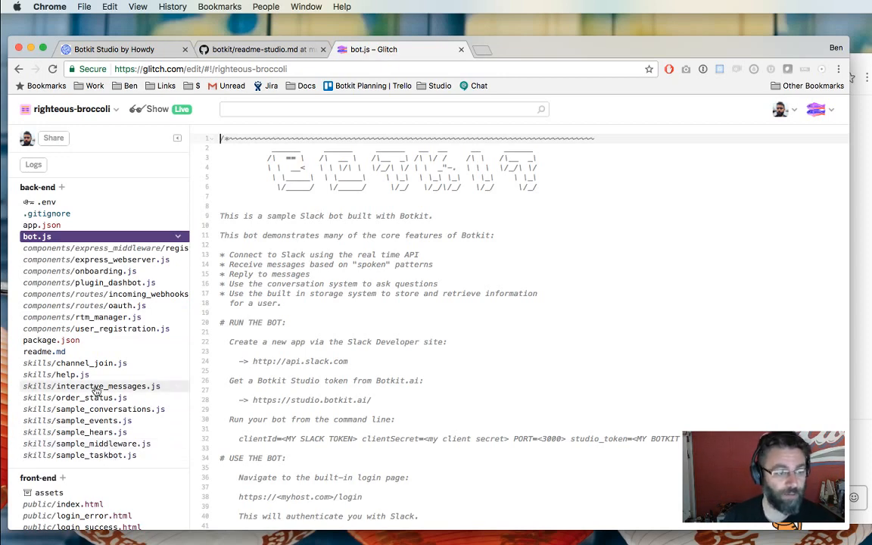
pyautogui.click(91, 420)
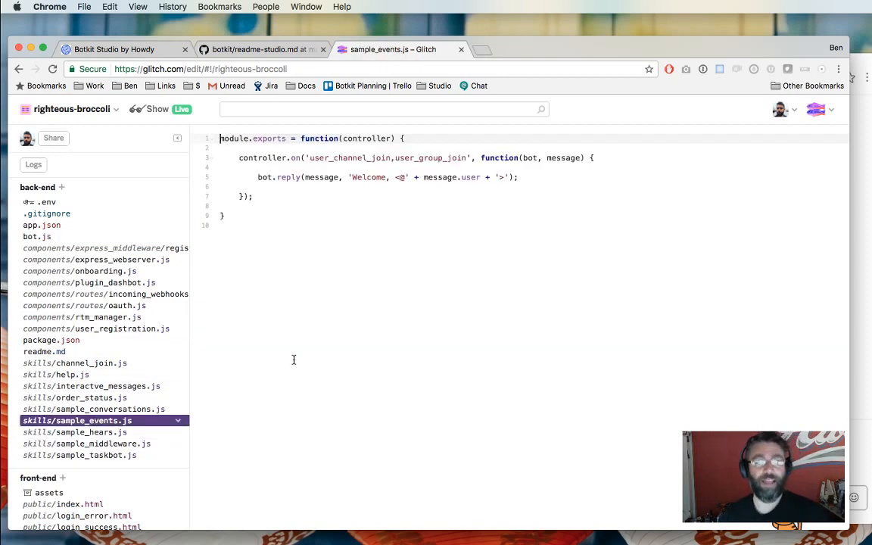
pyautogui.click(94, 362)
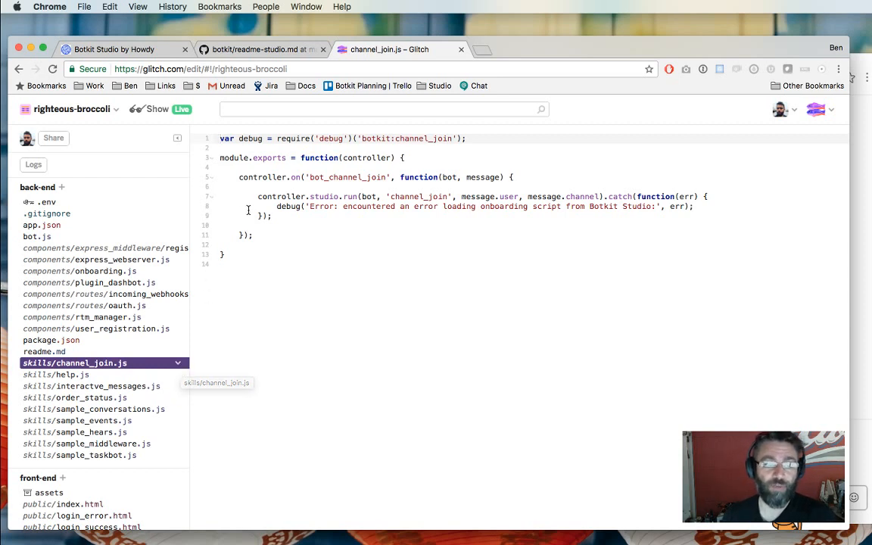
# Highlight the bot_channel_join handler and its 'channel_join' script name in the code.
pyautogui.click(230, 176)
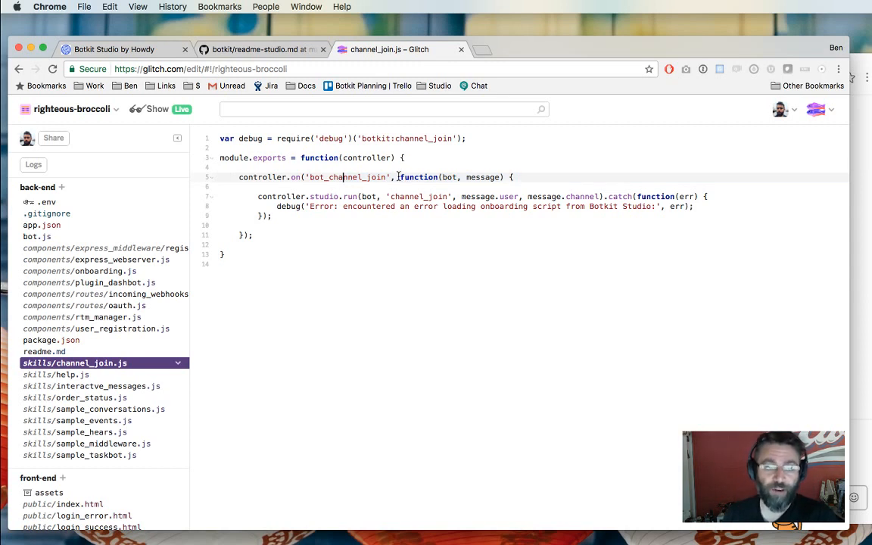
pyautogui.moveTo(399, 177); pyautogui.dragTo(388, 236)
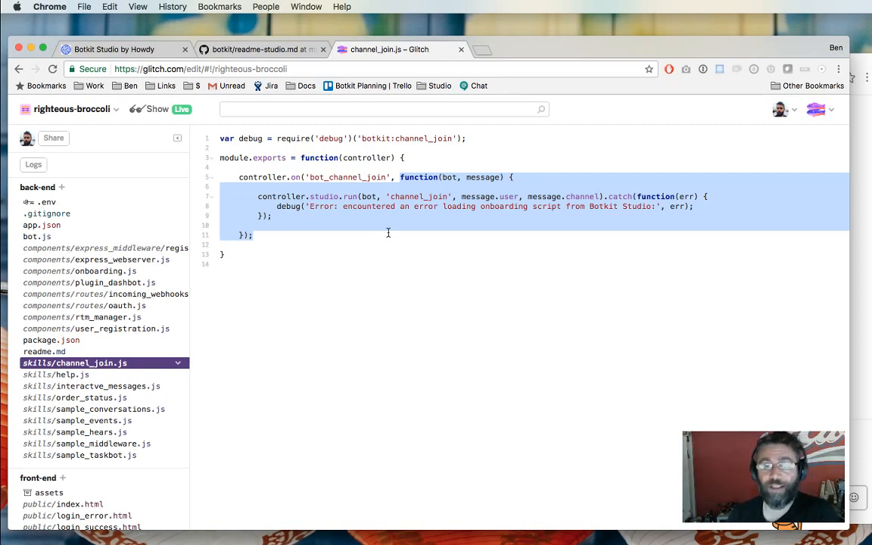
pyautogui.click(387, 233)
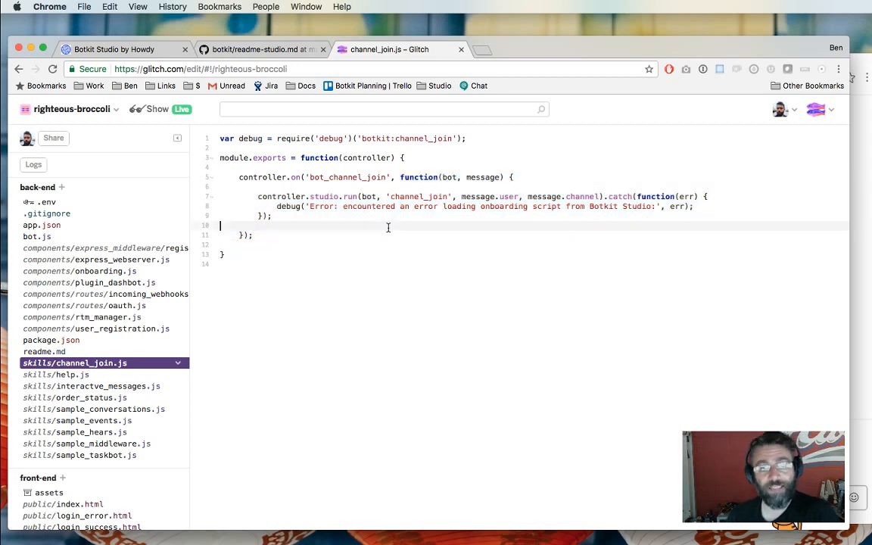
pyautogui.click(292, 209)
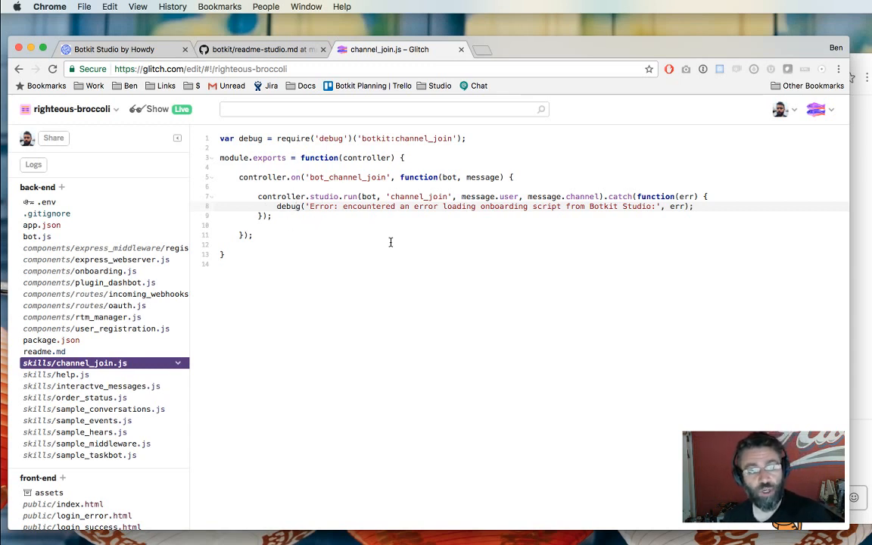
pyautogui.doubleClick(426, 197)
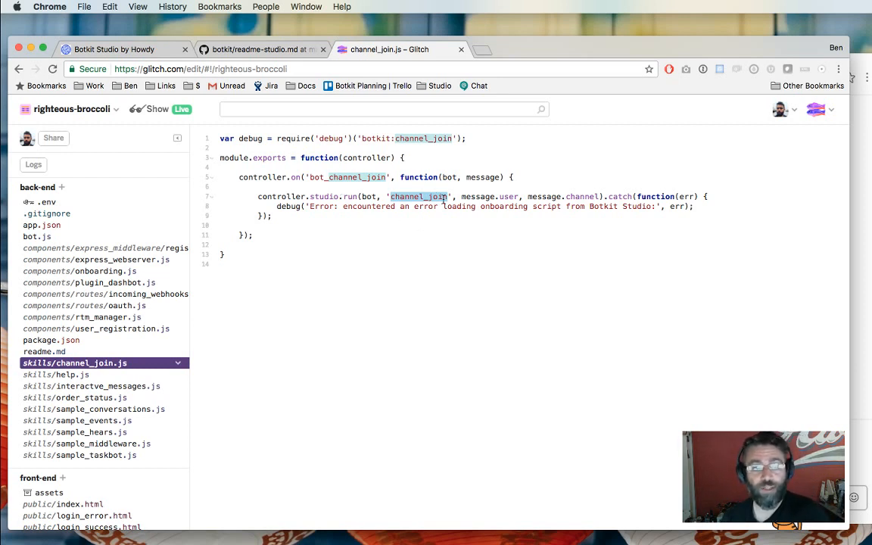
pyautogui.click(274, 197)
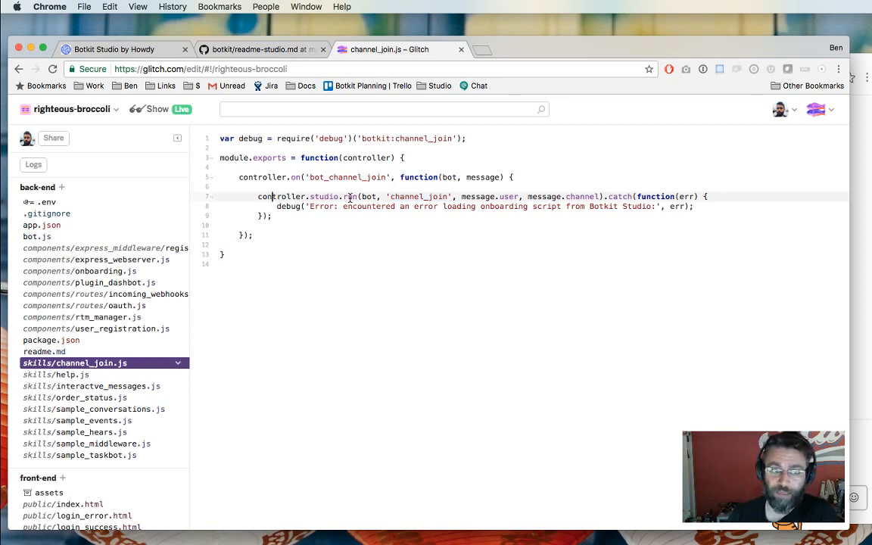
pyautogui.doubleClick(418, 196)
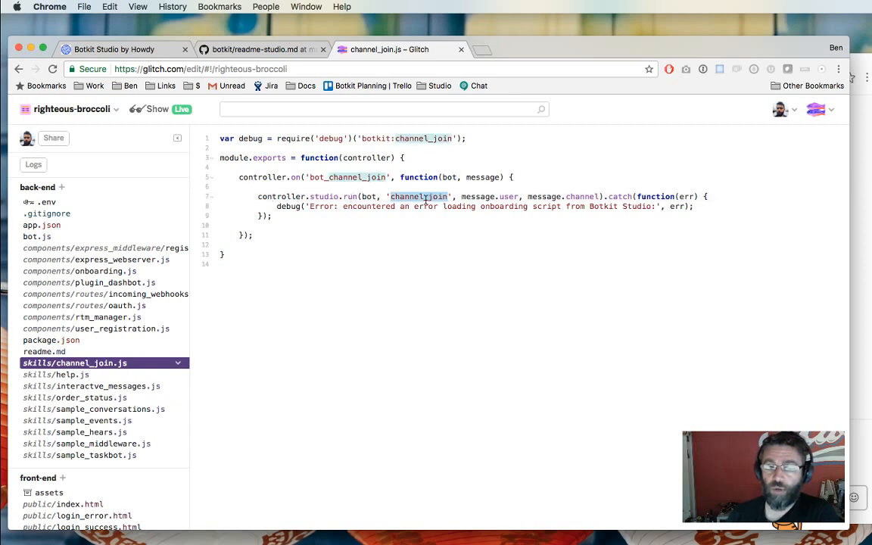
pyautogui.click(444, 237)
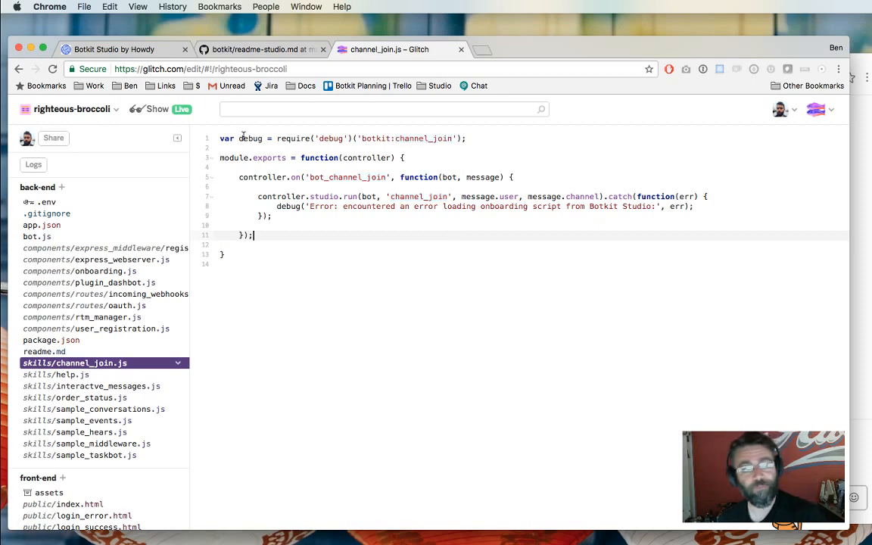
pyautogui.click(141, 50)
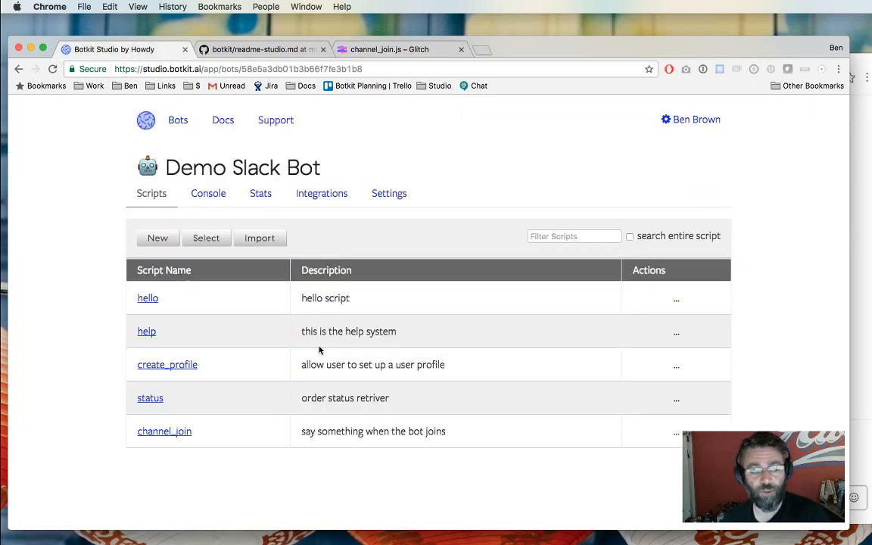
# Open the channel_join script's 'HEY! This robot is here for you.' message, then bring Slack forward.
pyautogui.click(160, 433)
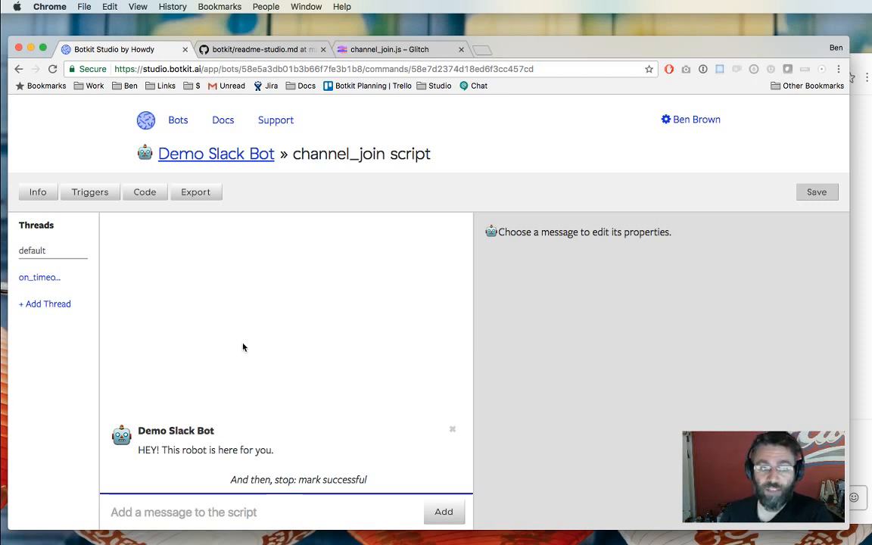
pyautogui.click(181, 447)
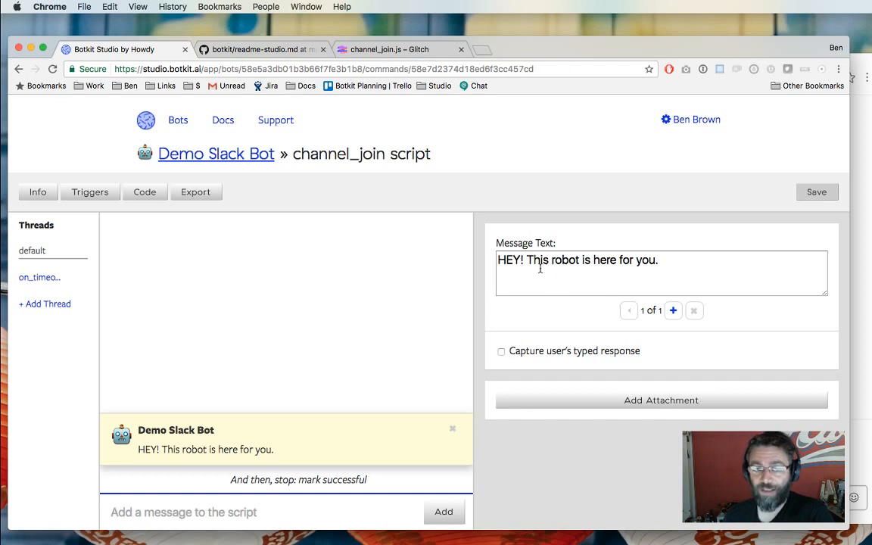
pyautogui.click(854, 493)
# Invite the bot to the apr_7 channel with /invite, keeping channel history visible.
pyautogui.write('/invite @e')
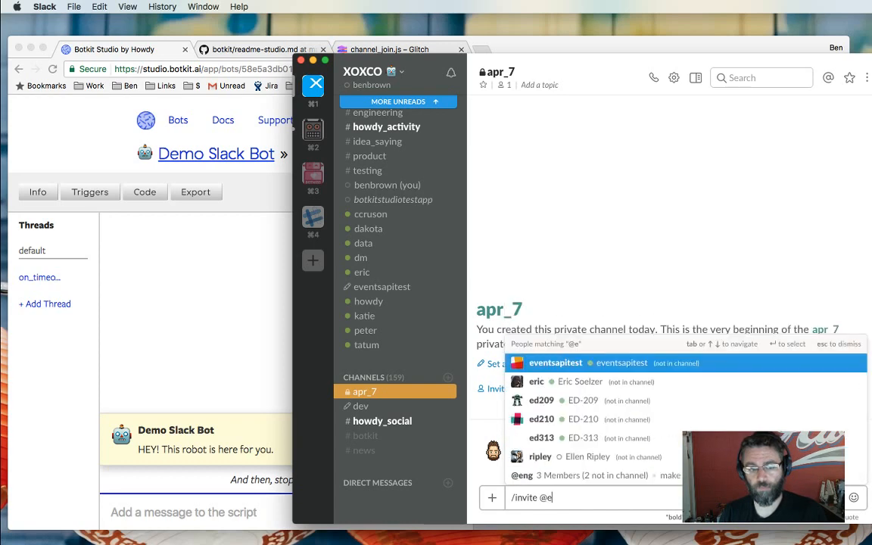
pyautogui.press('BackSpace')
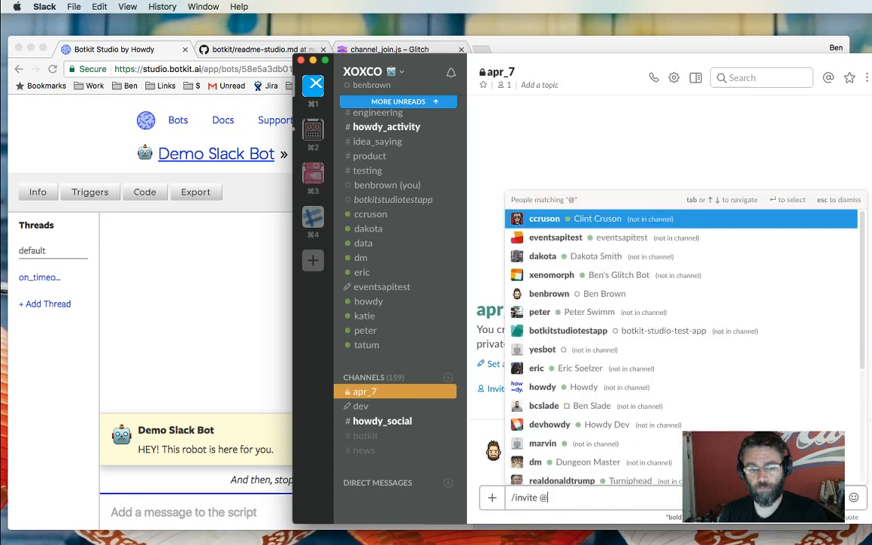
pyautogui.write('seve')
pyautogui.press('Tab')
pyautogui.press('Return')
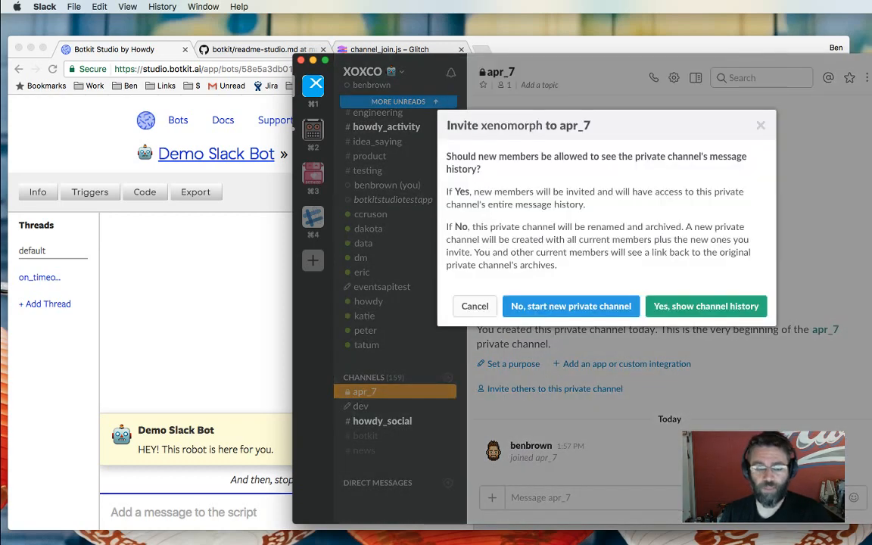
pyautogui.click(702, 311)
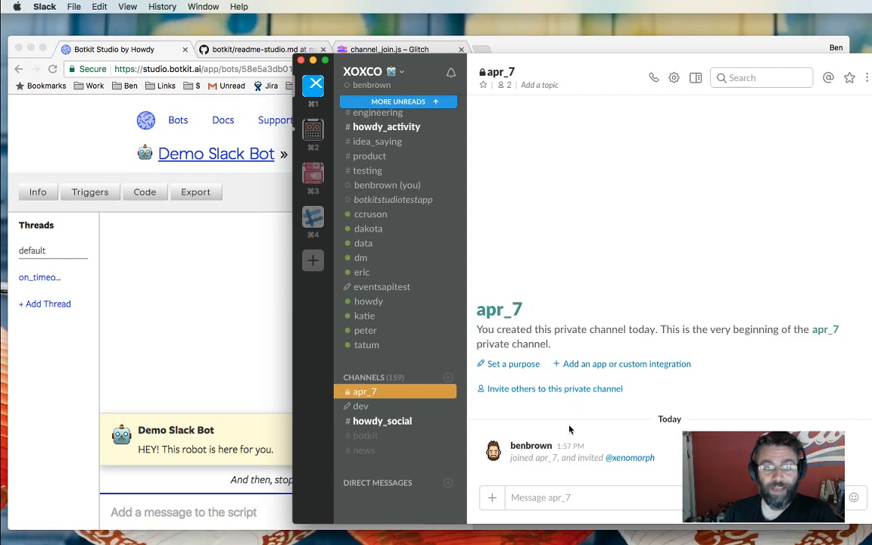
pyautogui.click(587, 501)
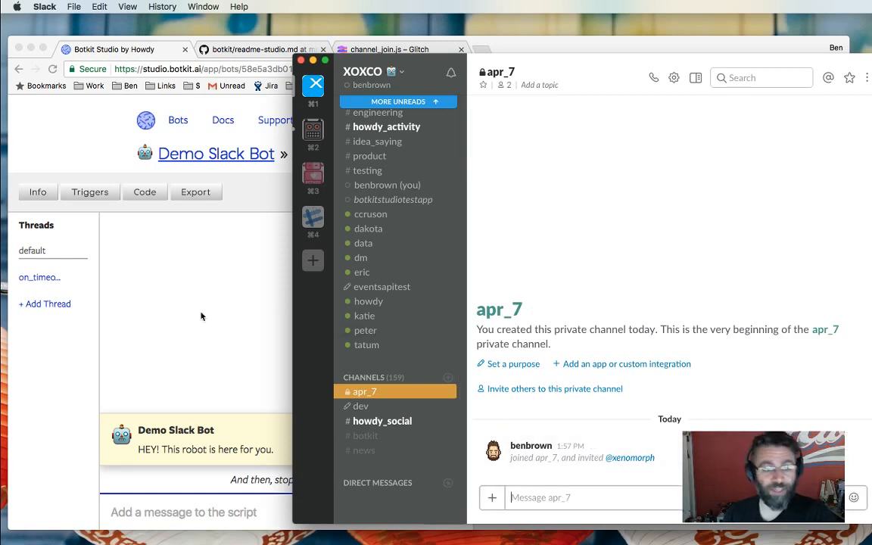
# Check the channel_join.js code and the Glitch project's activity log.
pyautogui.click(217, 262)
pyautogui.click(342, 46)
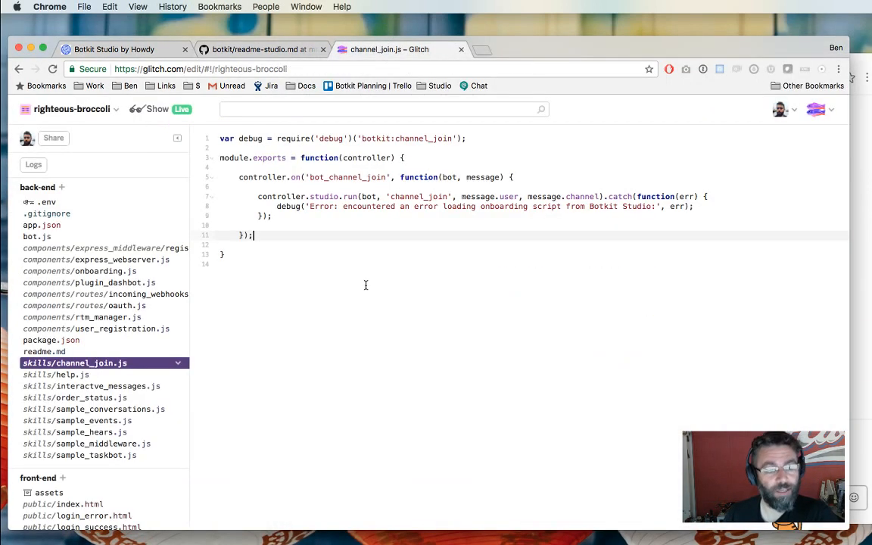
pyautogui.click(34, 164)
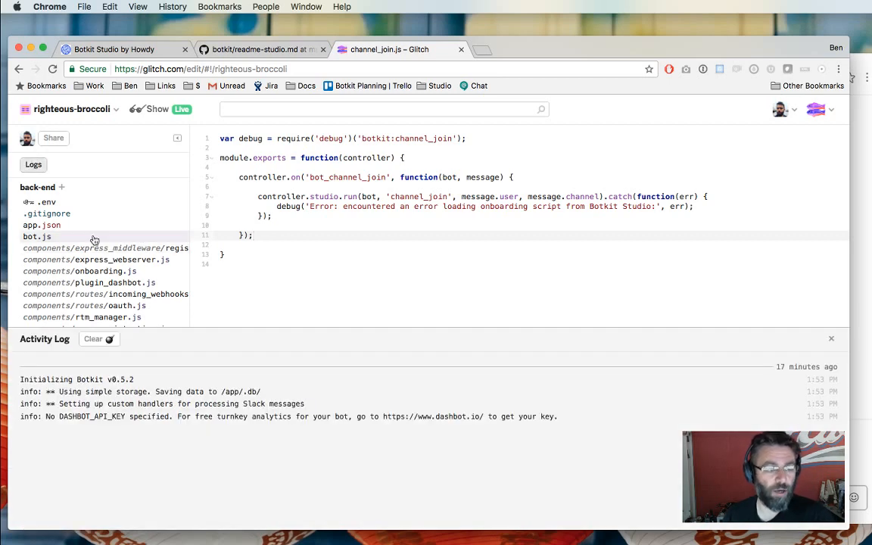
pyautogui.click(855, 283)
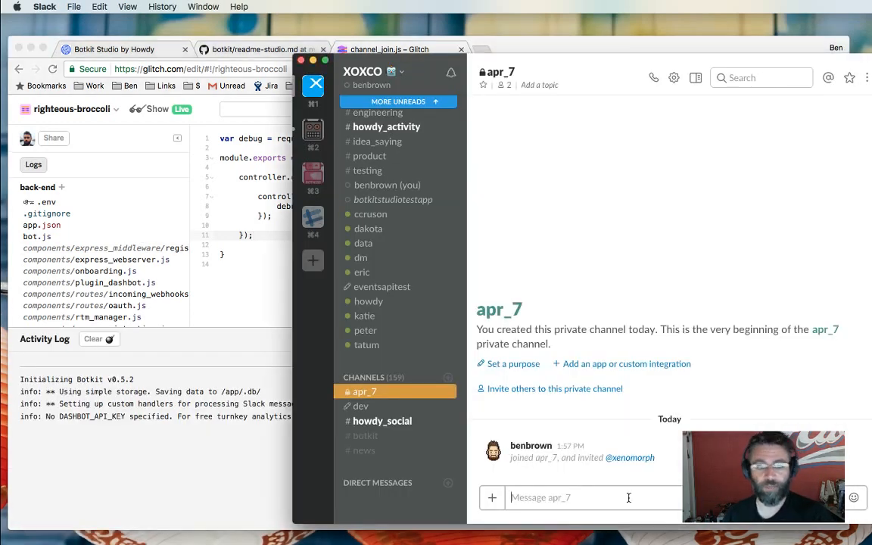
pyautogui.write('/kick @xe')
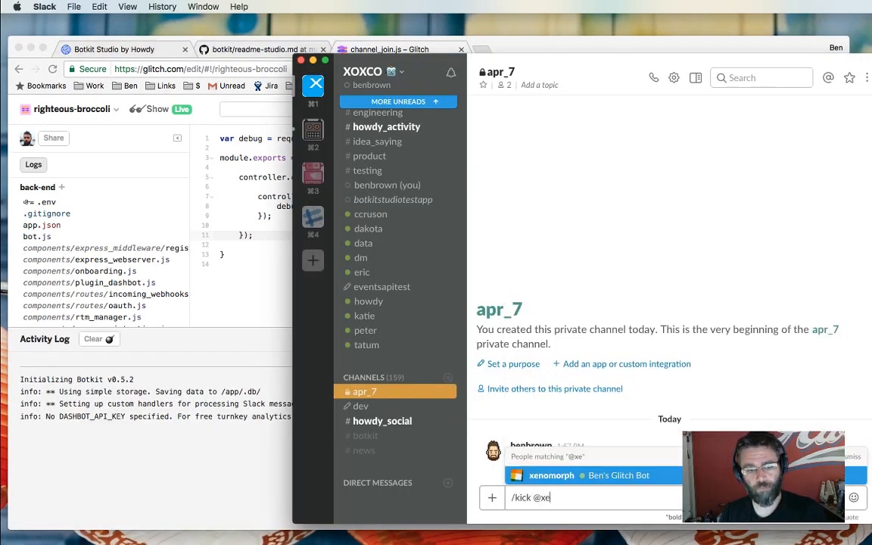
pyautogui.write('nomorph')
pyautogui.press('Return')
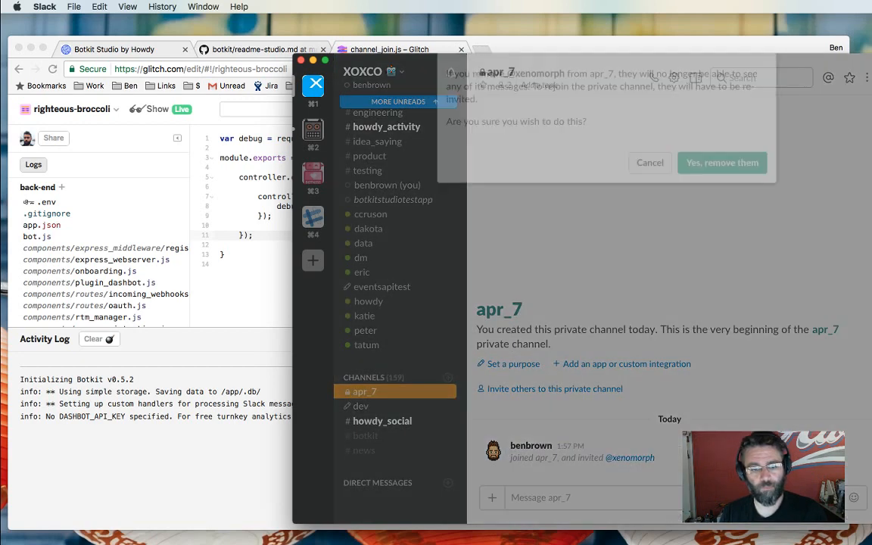
pyautogui.press('Return')
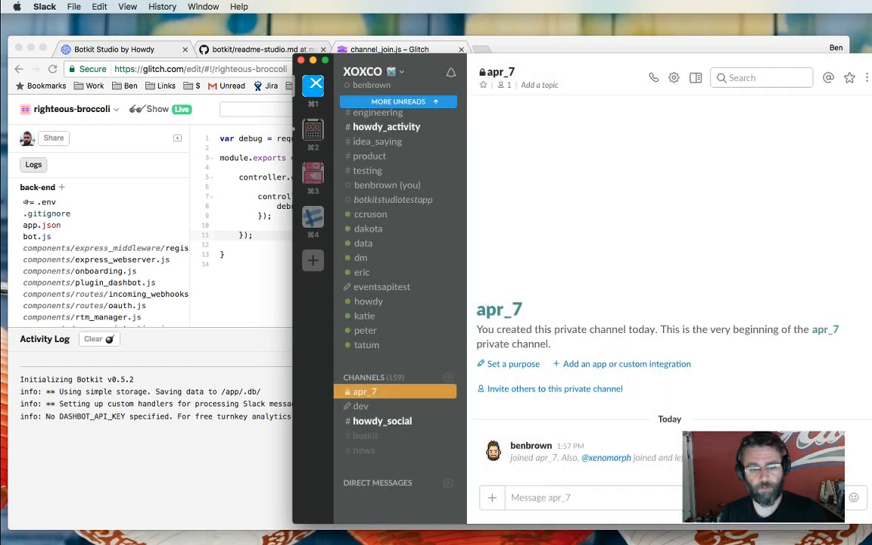
pyautogui.write('/invite @xenomorph')
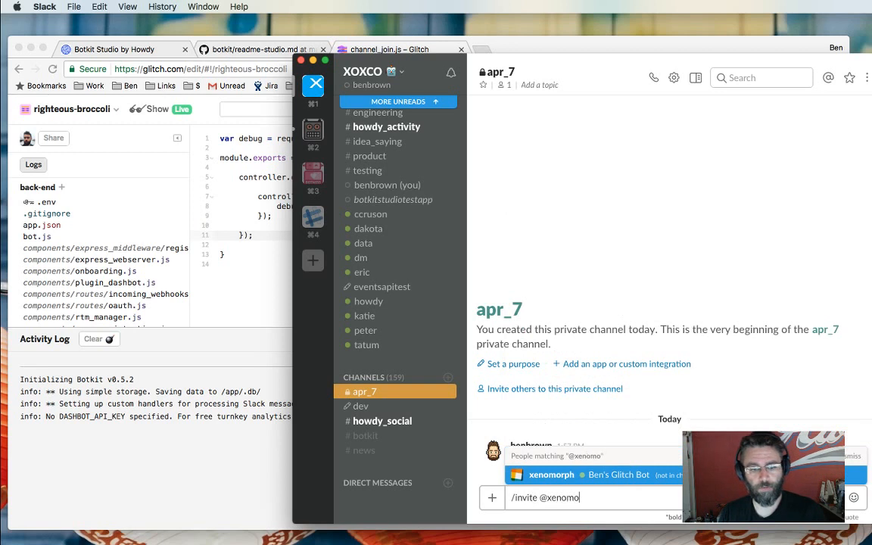
pyautogui.press('Return')
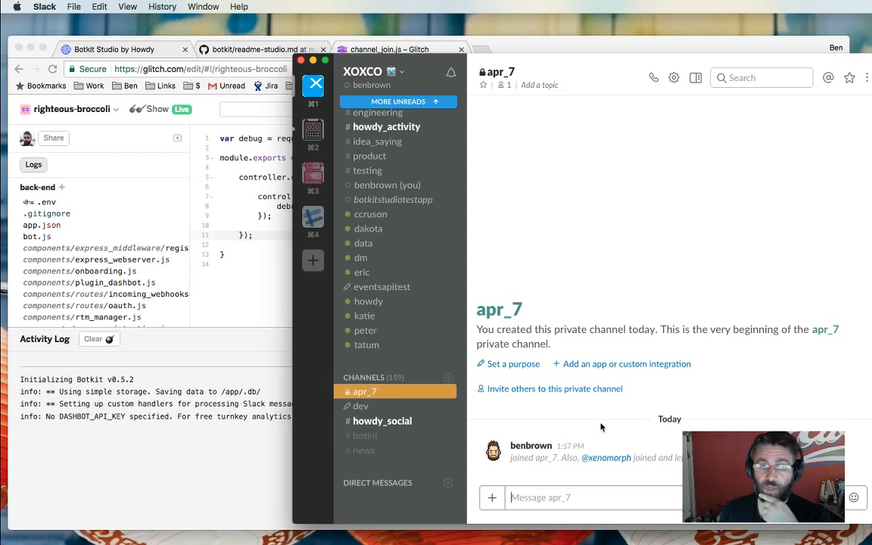
# Return from the channel_join script to the Demo Slack Bot's Scripts list.
pyautogui.click(185, 447)
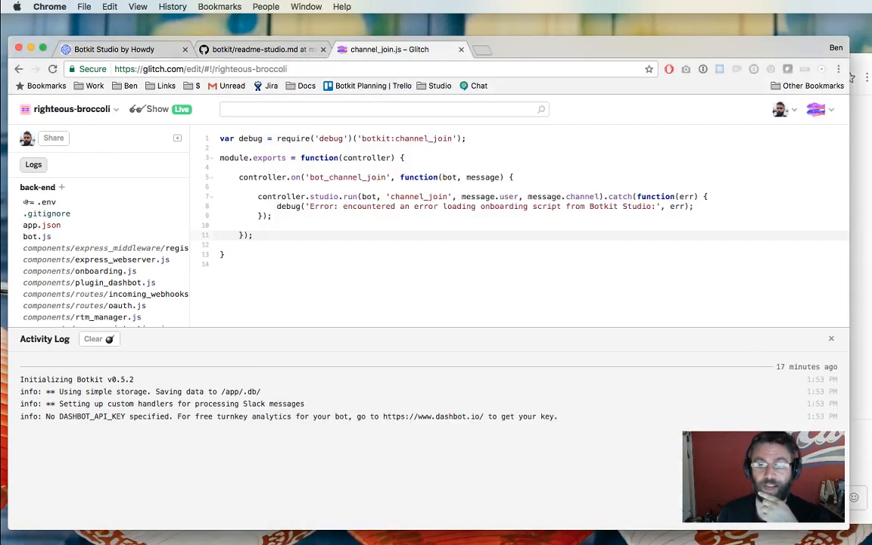
pyautogui.click(865, 330)
pyautogui.click(212, 407)
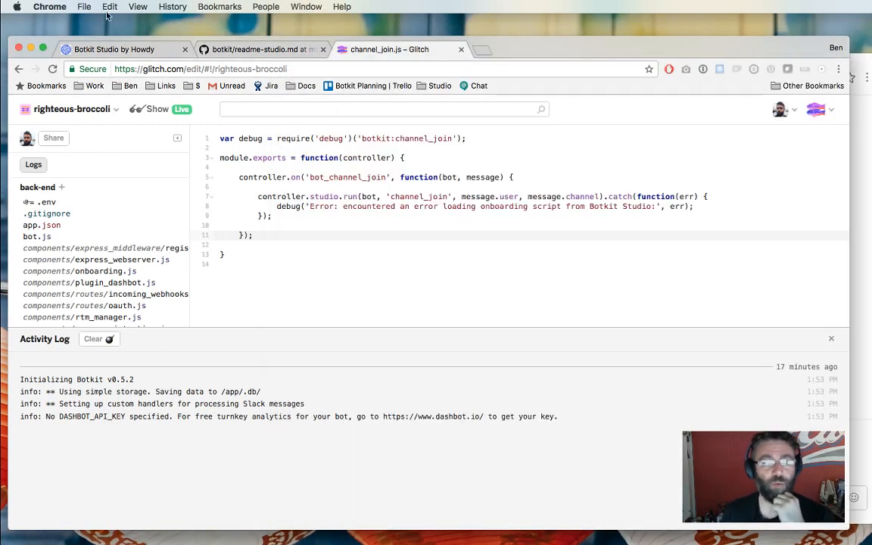
pyautogui.click(114, 49)
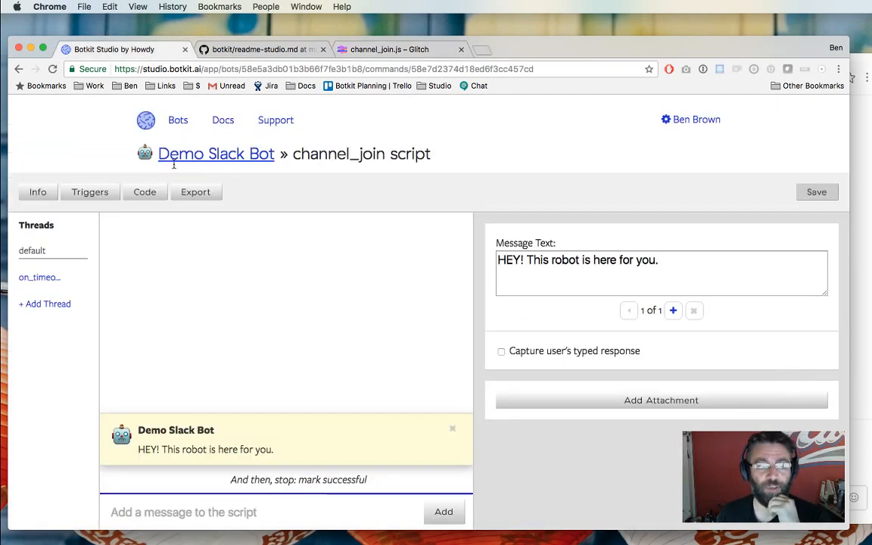
pyautogui.click(173, 158)
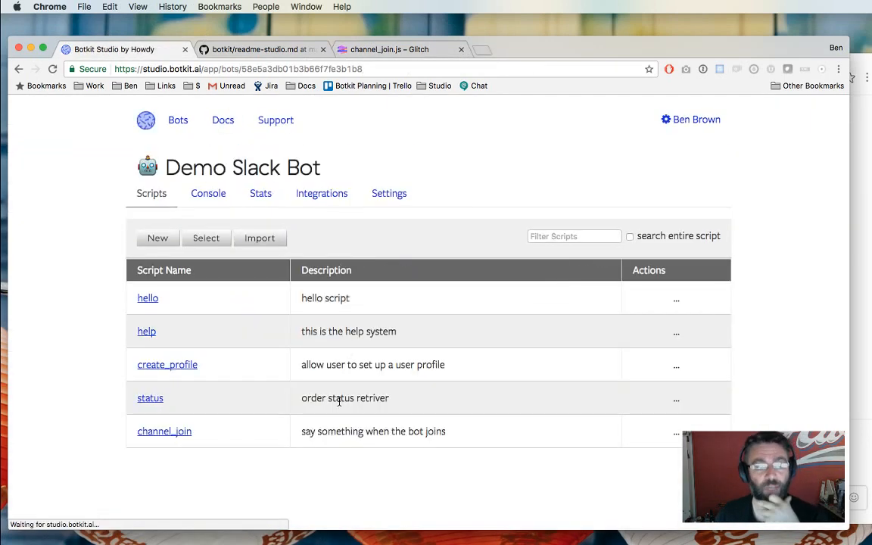
pyautogui.click(857, 444)
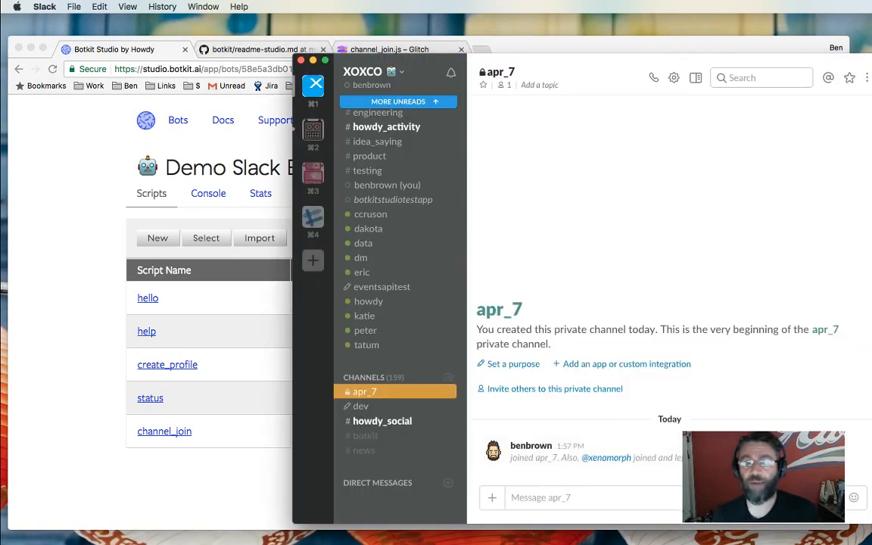
pyautogui.click(160, 498)
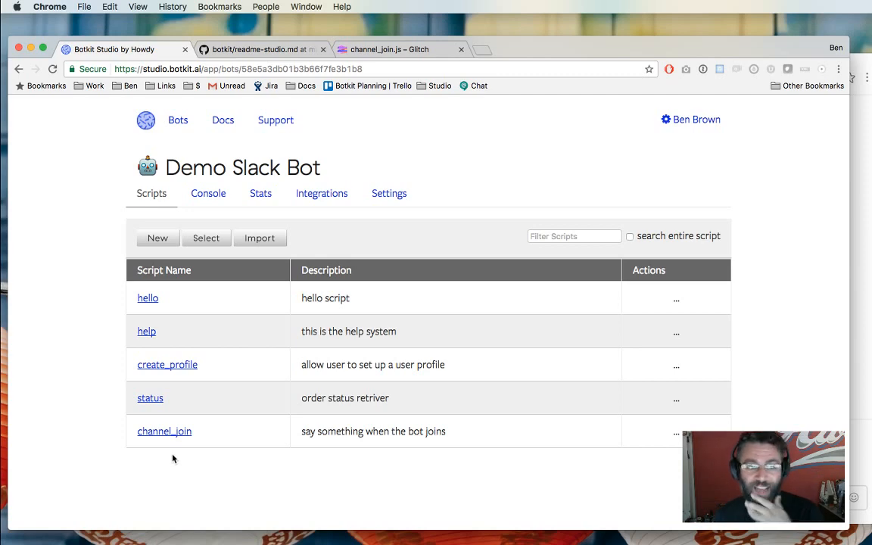
pyautogui.click(148, 300)
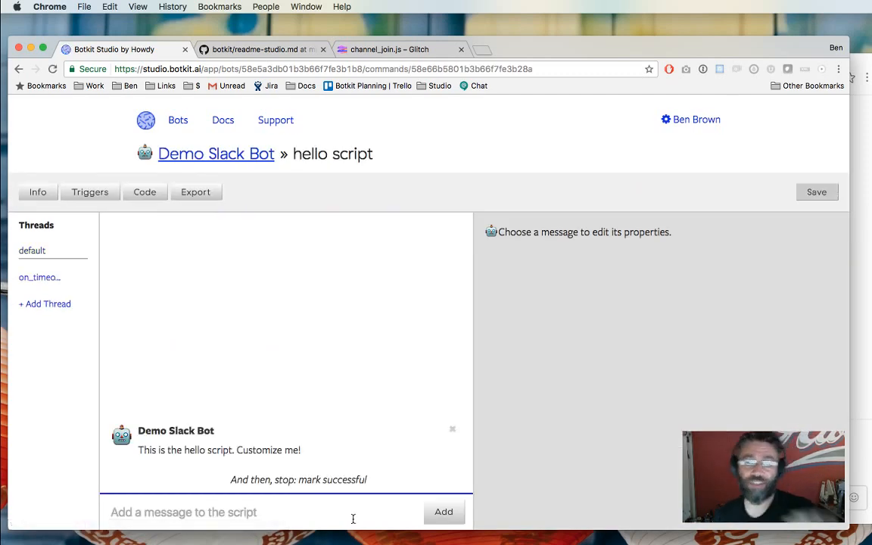
pyautogui.click(859, 392)
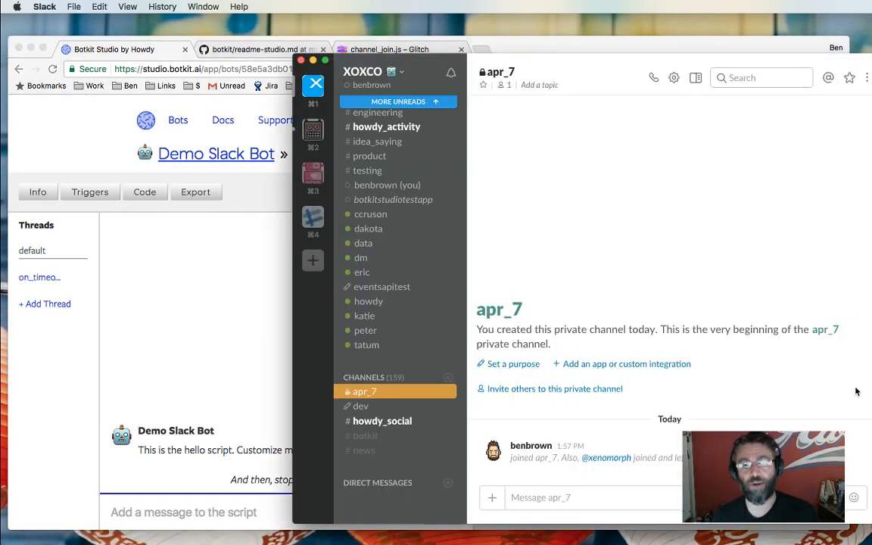
pyautogui.write('@')
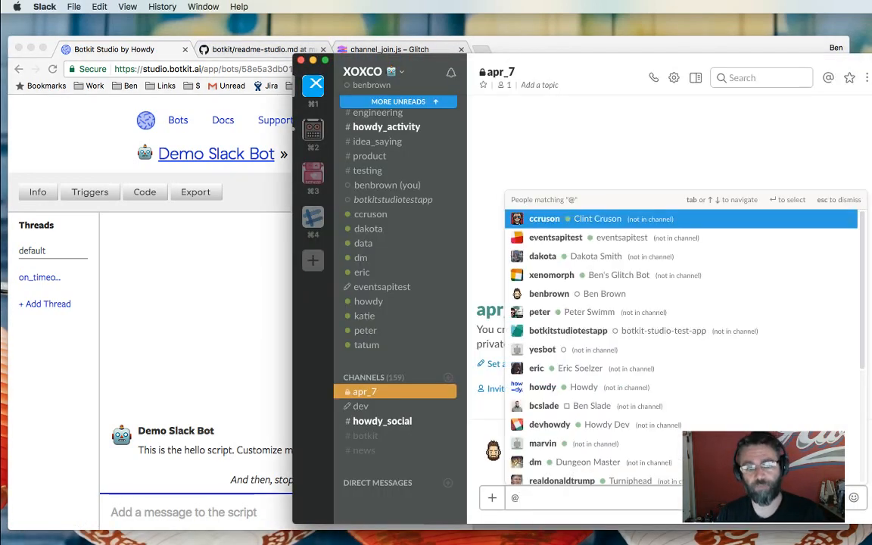
pyautogui.write('xe')
pyautogui.press('Return')
pyautogui.write('hello')
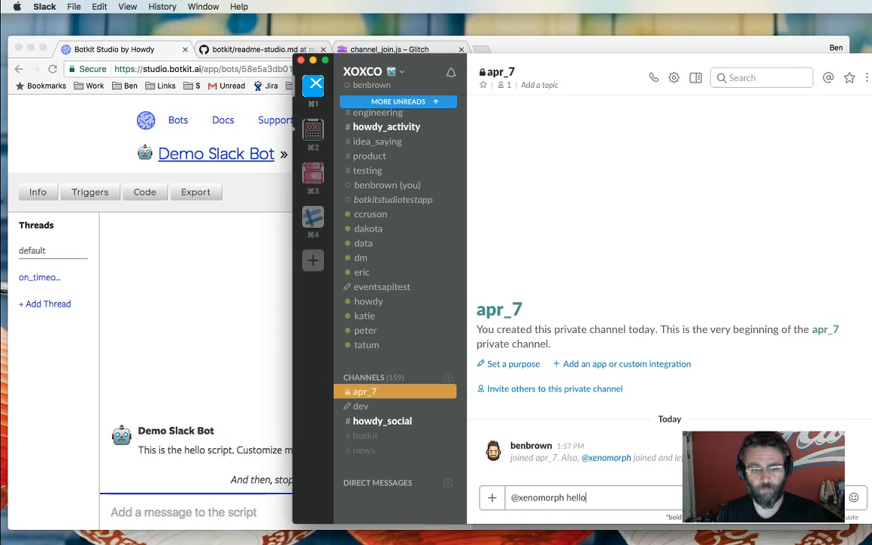
pyautogui.press('Return')
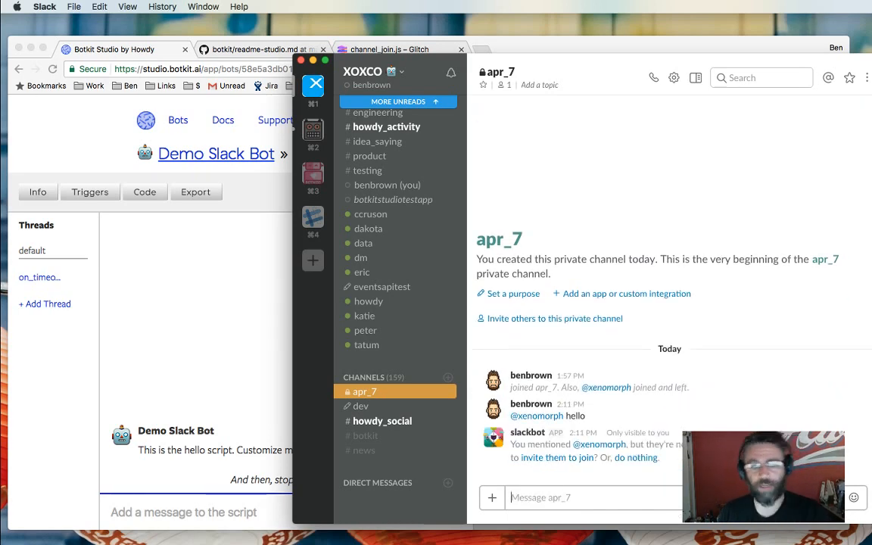
# Invite xenomorph to apr_7 keeping channel history, then mention the bot again.
pyautogui.write('/ionvi')
pyautogui.press('super+a')
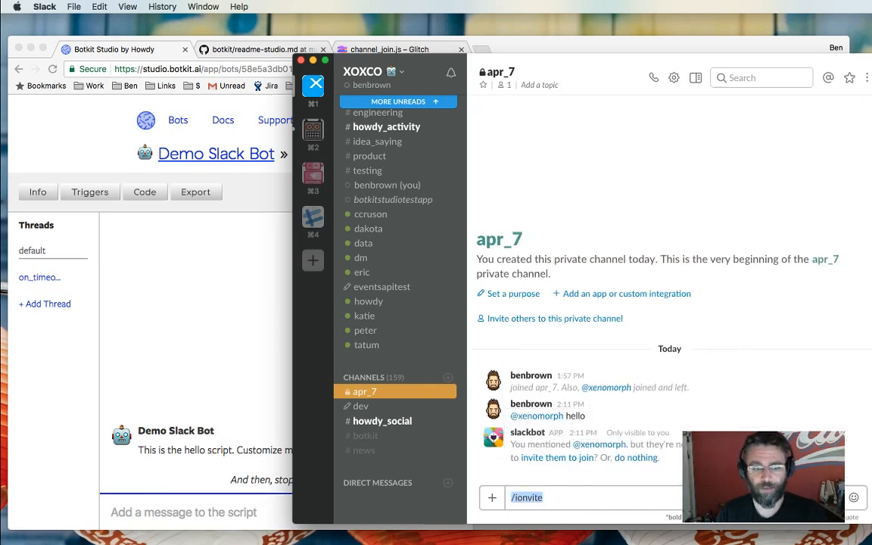
pyautogui.write('/invite @xenomorph')
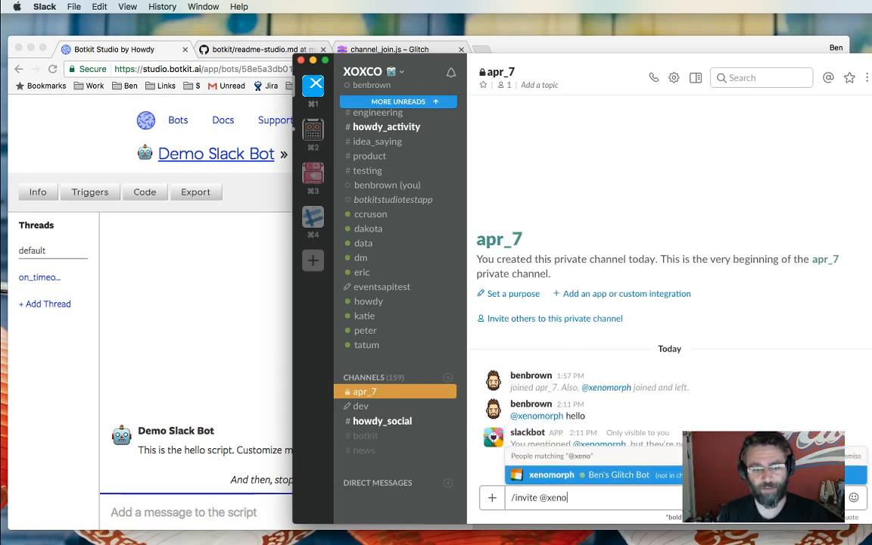
pyautogui.press('Return')
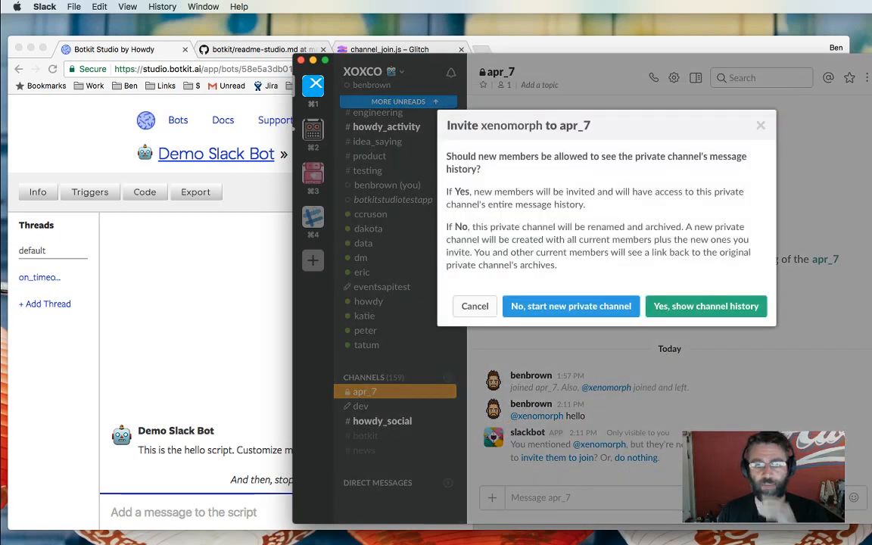
pyautogui.click(681, 305)
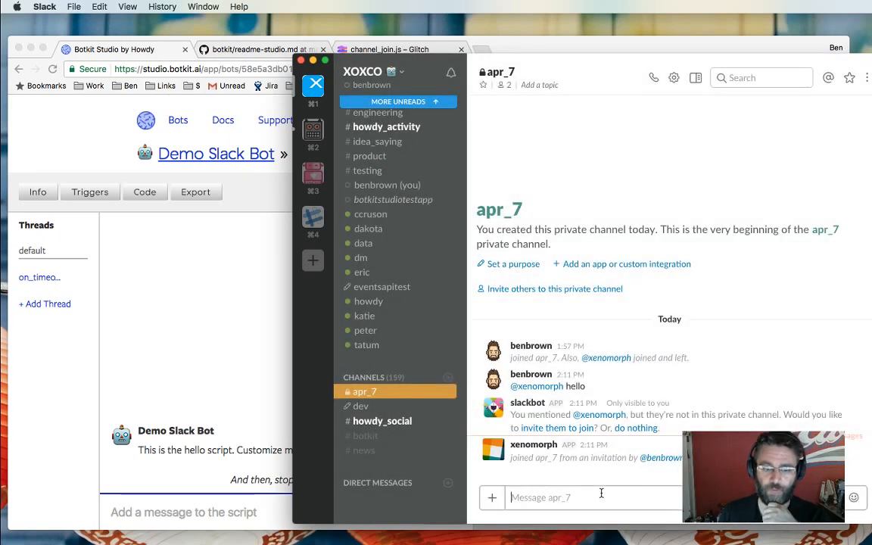
pyautogui.write('@xenomorph hello')
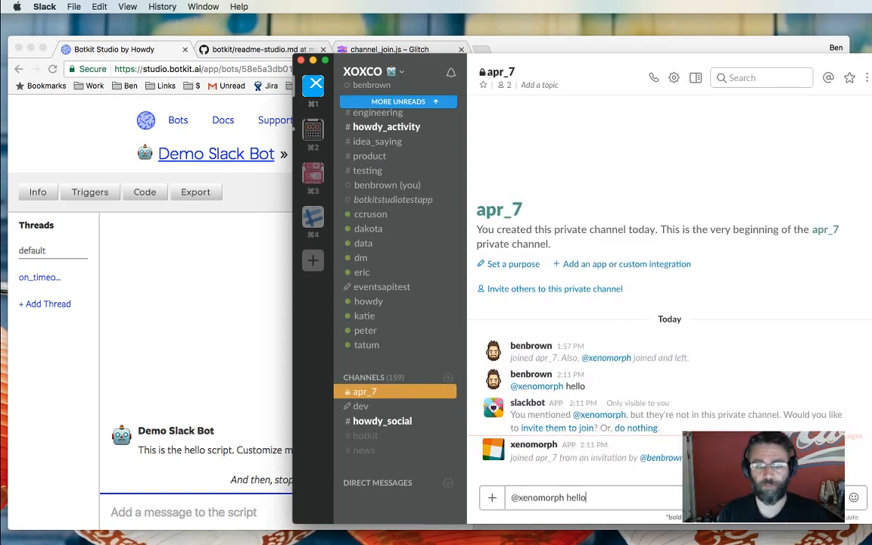
pyautogui.press('Return')
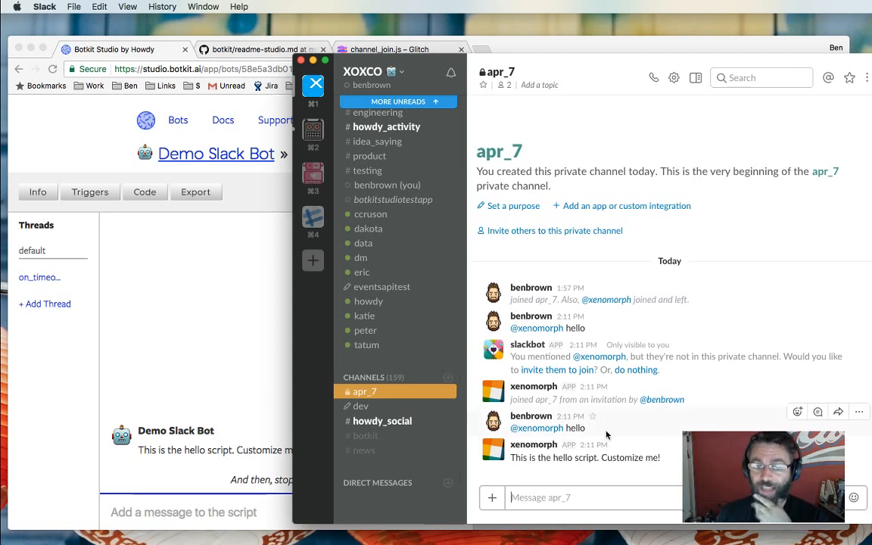
# Review the hello script's trigger, a string pattern matching hello.
pyautogui.click(231, 352)
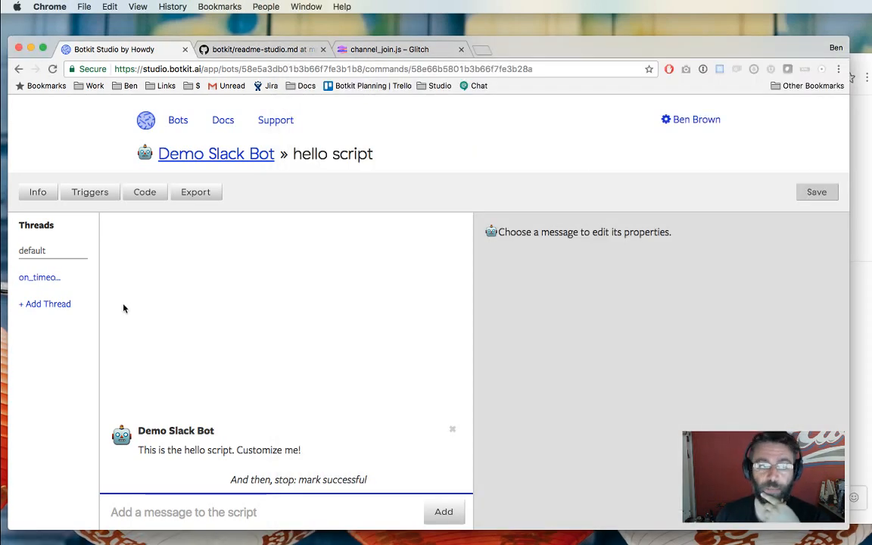
pyautogui.click(85, 198)
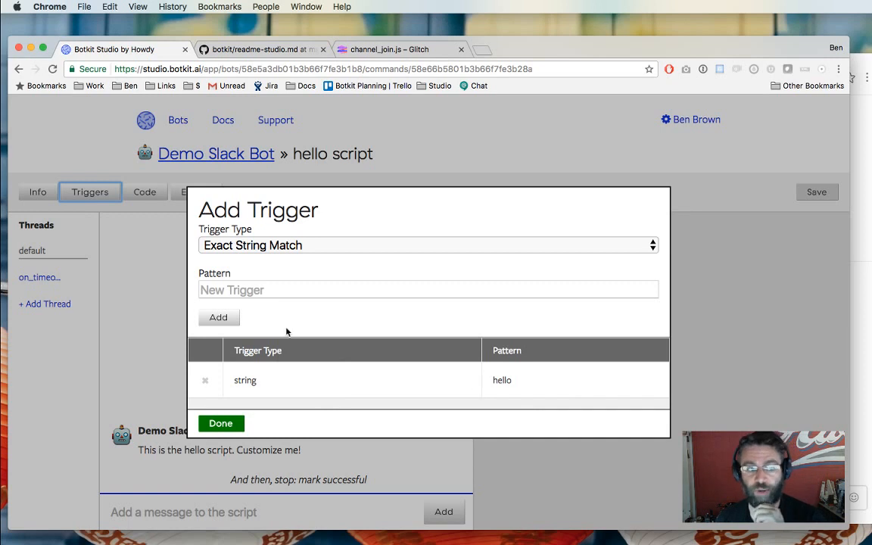
pyautogui.doubleClick(496, 382)
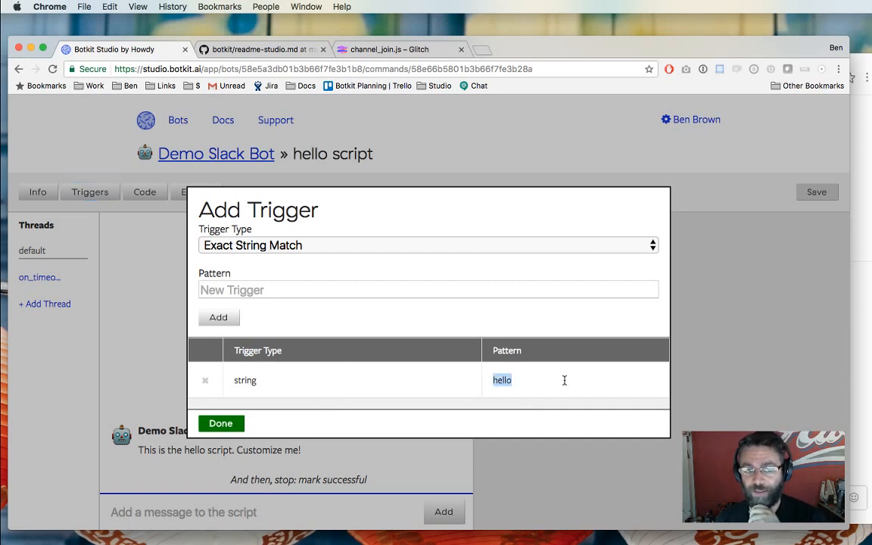
pyautogui.doubleClick(240, 381)
pyautogui.doubleClick(502, 381)
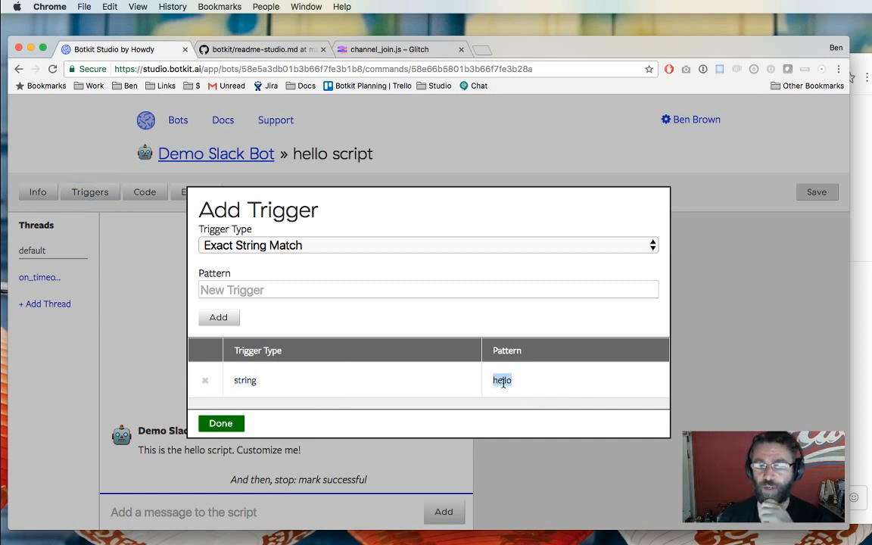
pyautogui.click(219, 422)
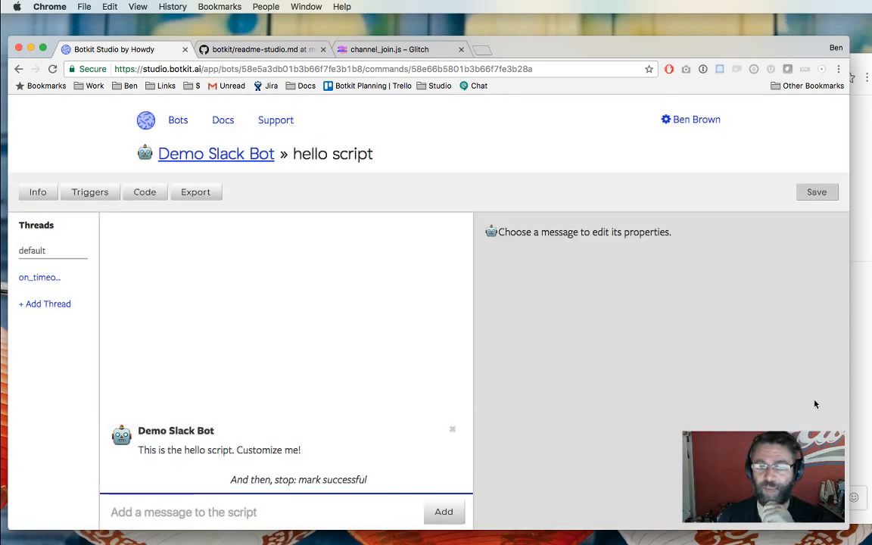
pyautogui.press('super+Tab')
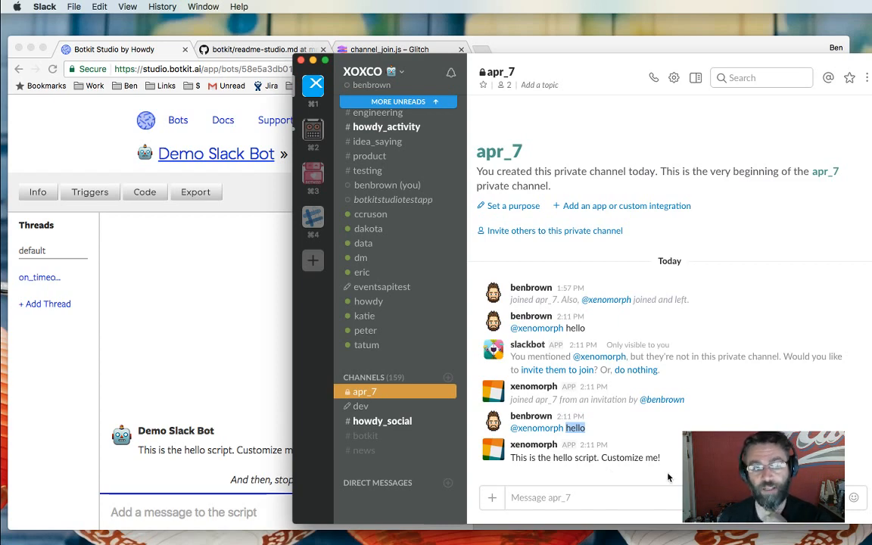
# Change the bot message text to 'Hello! I am here to help you!!!' and save the script.
pyautogui.click(255, 449)
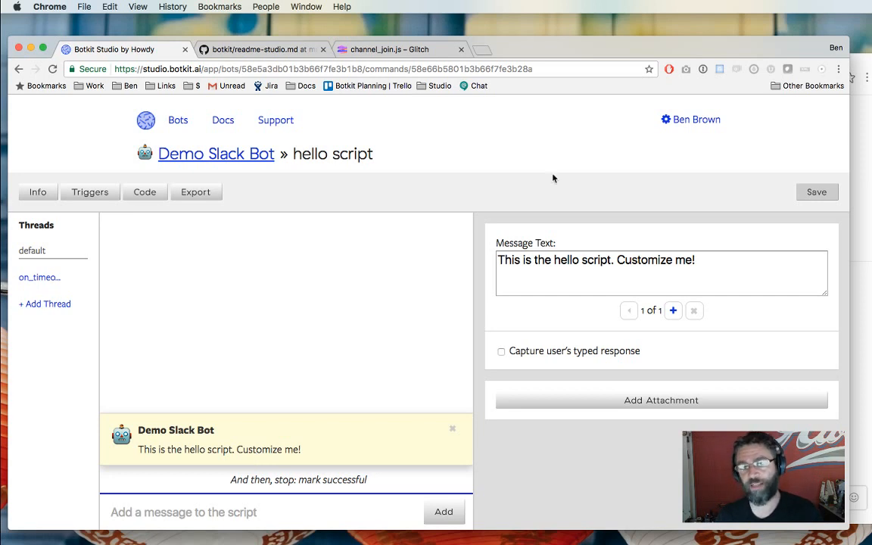
pyautogui.click(579, 278)
pyautogui.press('super+a')
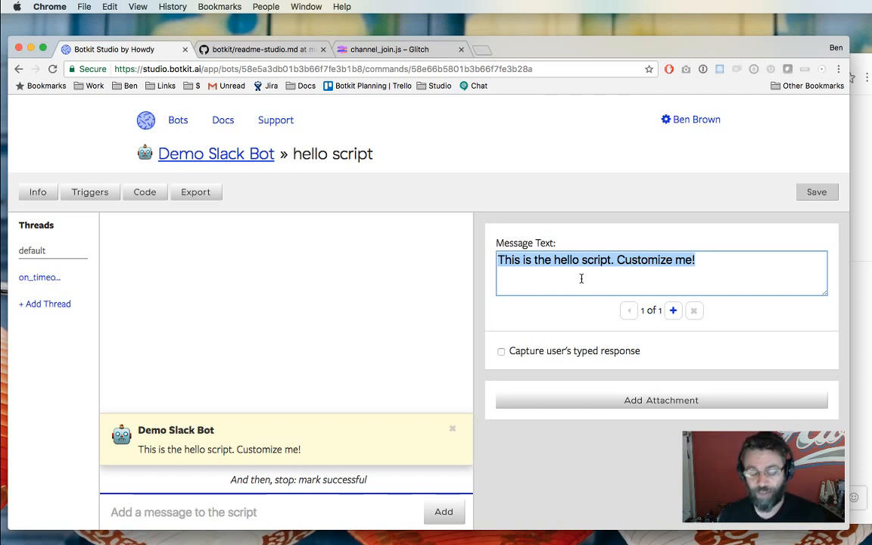
pyautogui.write('Hello')
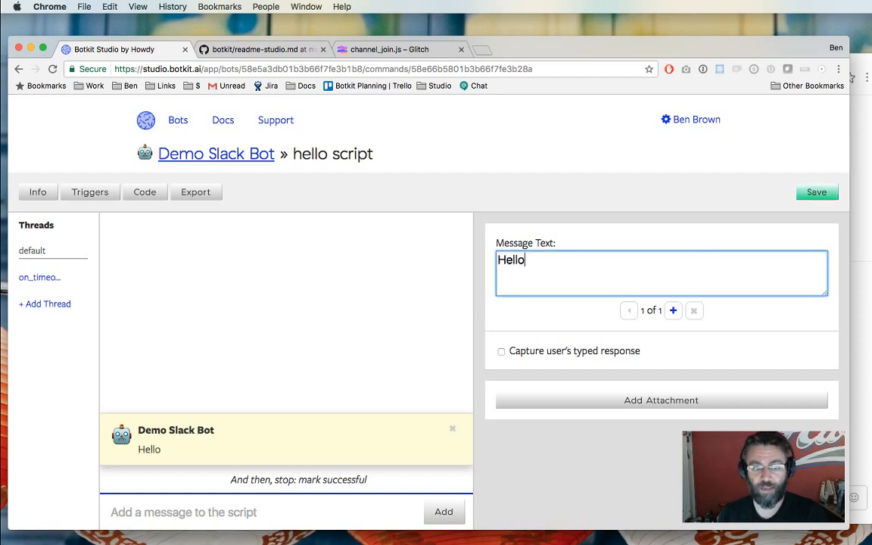
pyautogui.write("! I'm you")
pyautogui.press('BackSpace')
pyautogui.press('BackSpace')
pyautogui.press('BackSpace')
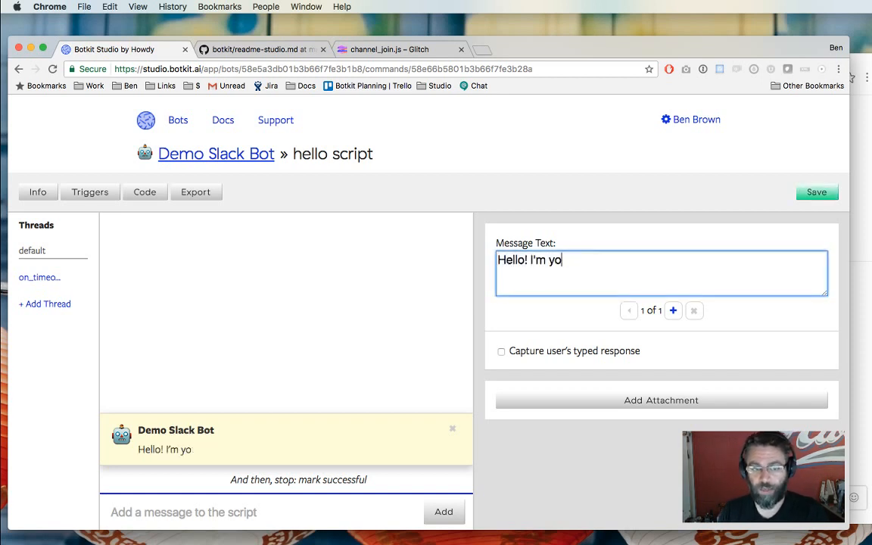
pyautogui.press('BackSpace')
pyautogui.press('BackSpace')
pyautogui.press('BackSpace')
pyautogui.write('aam')
pyautogui.press('BackSpace')
pyautogui.press('BackSpace')
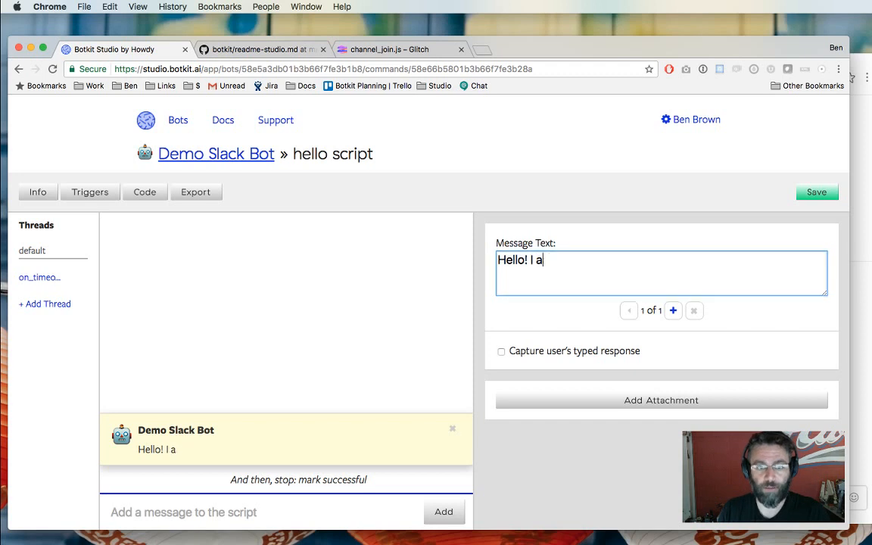
pyautogui.write('m here to help you! ')
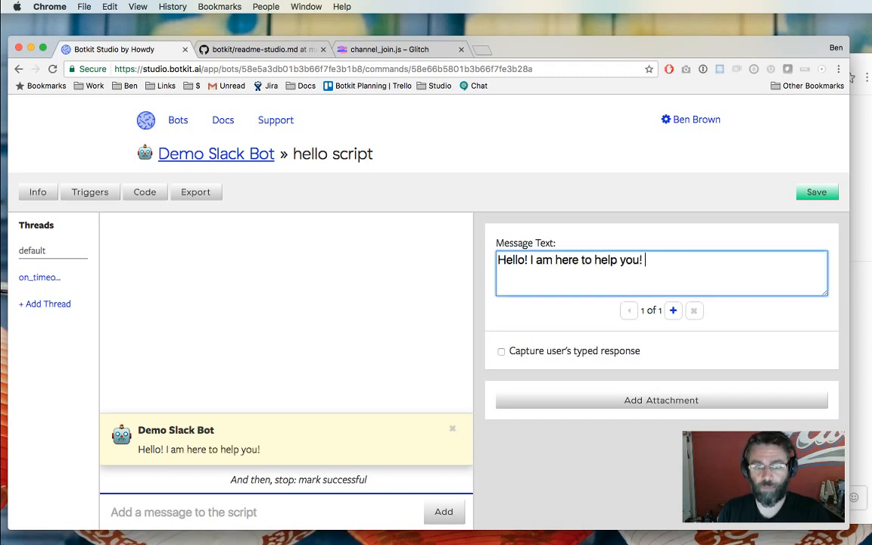
pyautogui.write('!')
pyautogui.press('BackSpace')
pyautogui.press('BackSpace')
pyautogui.write('!!')
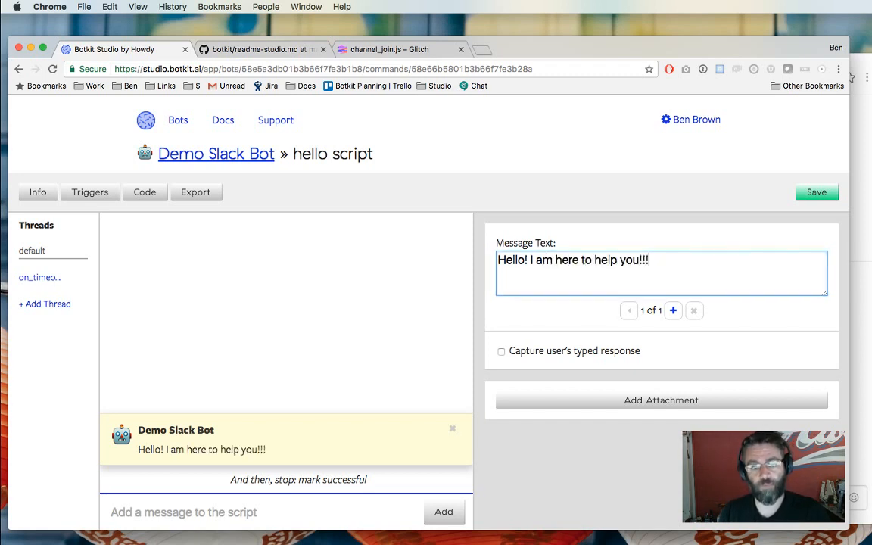
pyautogui.click(818, 182)
pyautogui.click(816, 191)
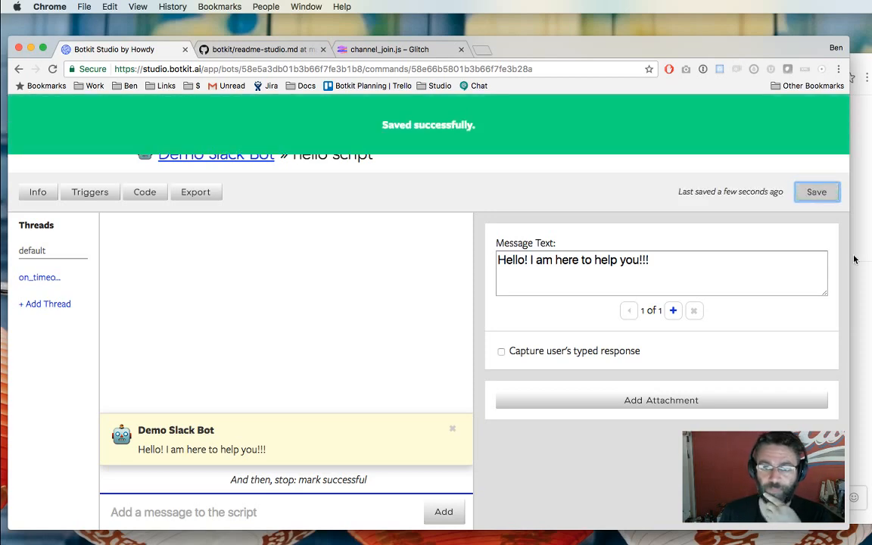
pyautogui.click(854, 262)
pyautogui.write('@xenomorph ')
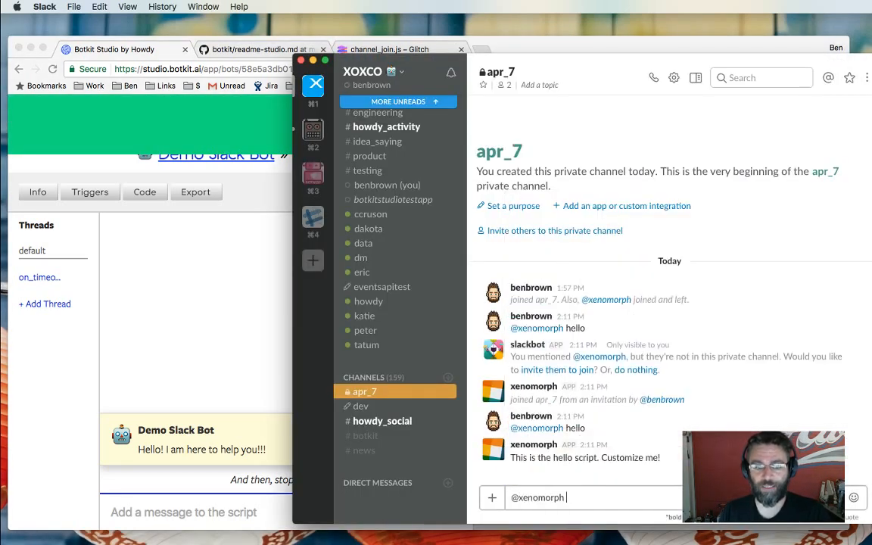
pyautogui.write('hello')
pyautogui.press('Return')
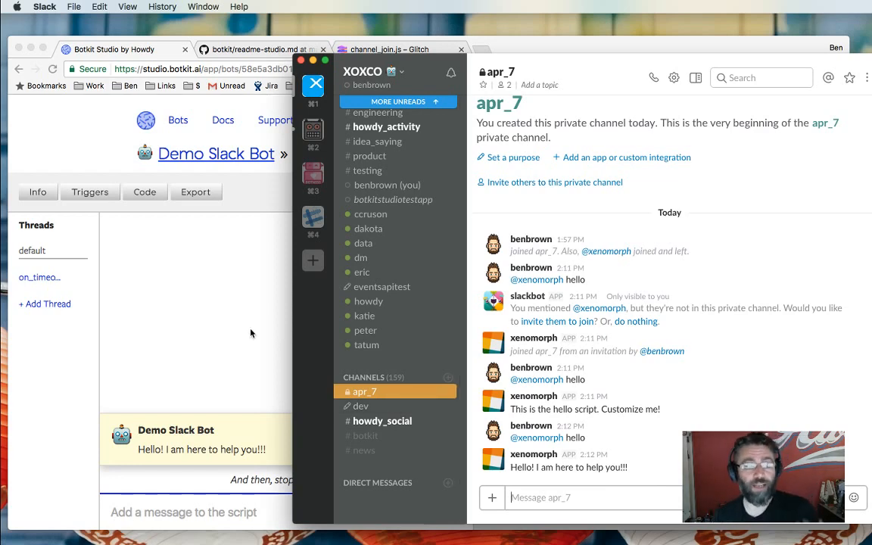
pyautogui.click(225, 295)
pyautogui.click(370, 51)
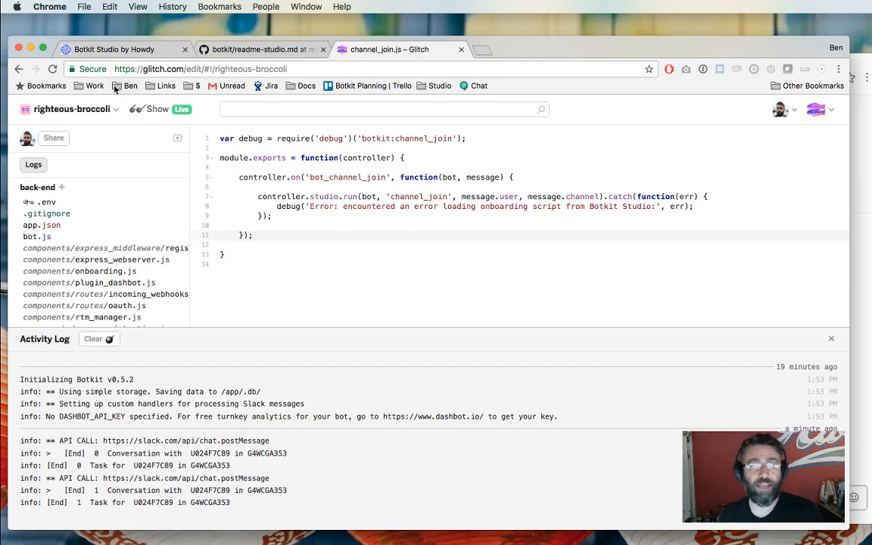
# Return to the Botkit Studio tab, then bring the apr_7 Slack channel forward.
pyautogui.click(107, 50)
pyautogui.click(865, 457)
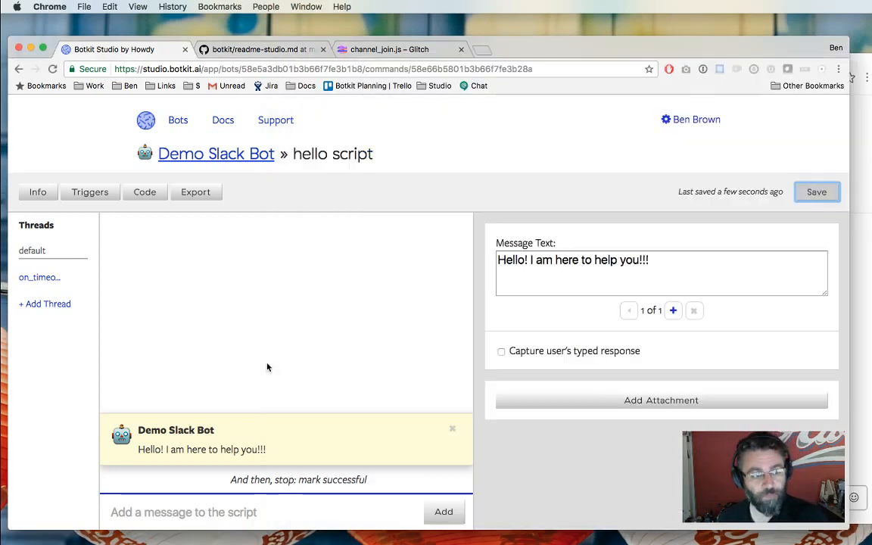
# Go back from the hello script to the Demo Slack Bot overview and open the help script.
pyautogui.click(249, 340)
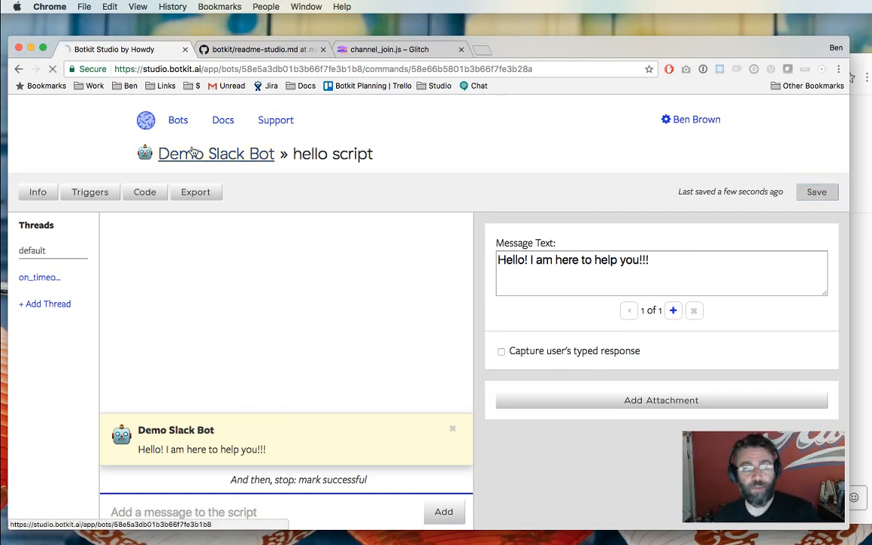
pyautogui.click(166, 154)
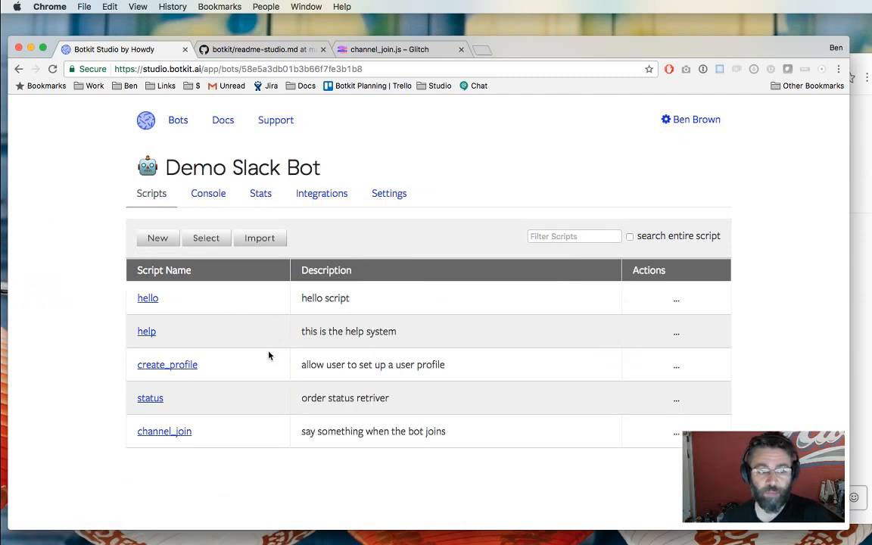
pyautogui.click(142, 333)
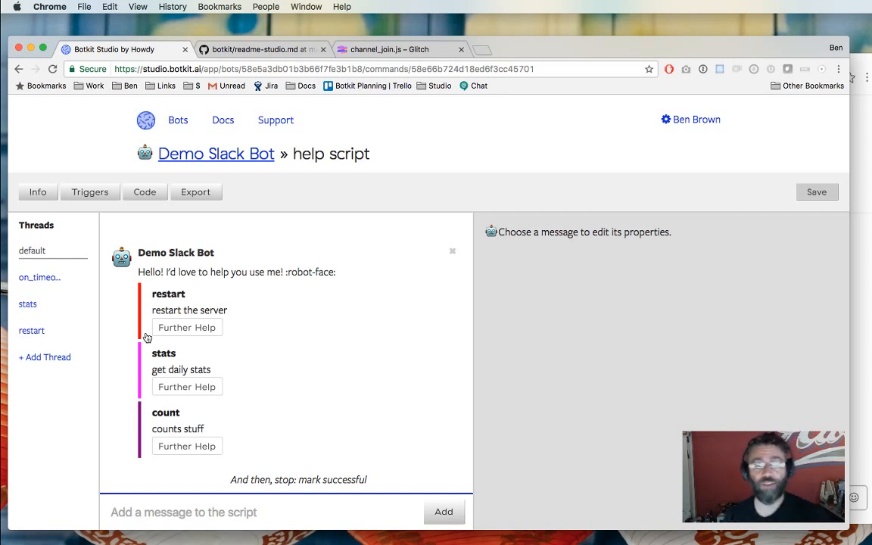
pyautogui.click(857, 227)
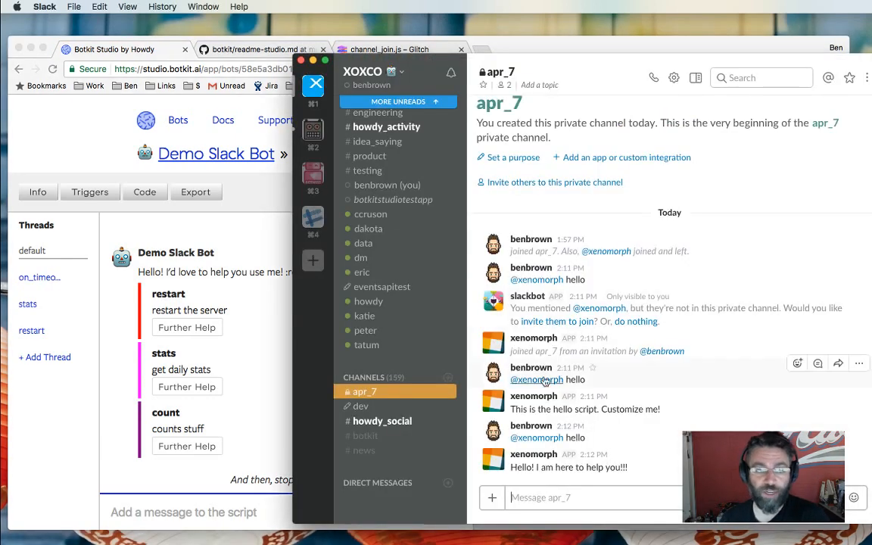
pyautogui.click(235, 48)
pyautogui.click(122, 49)
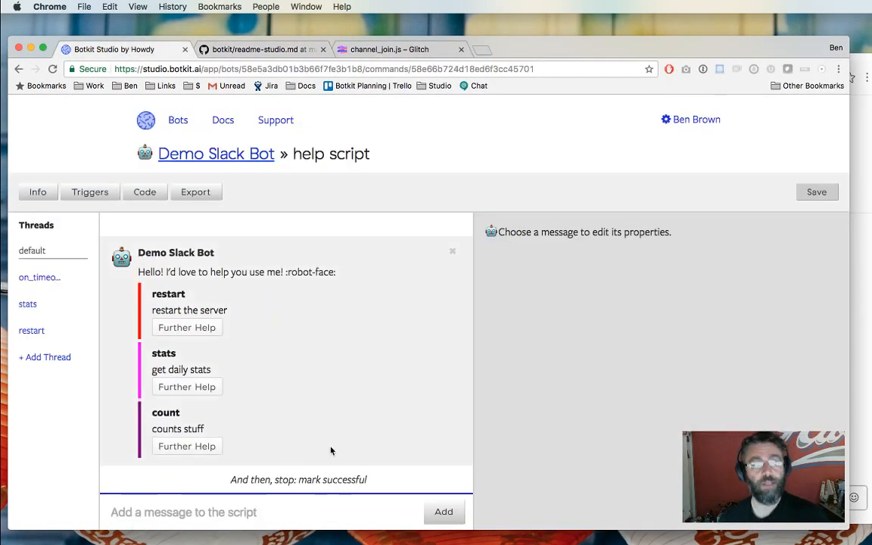
pyautogui.click(861, 390)
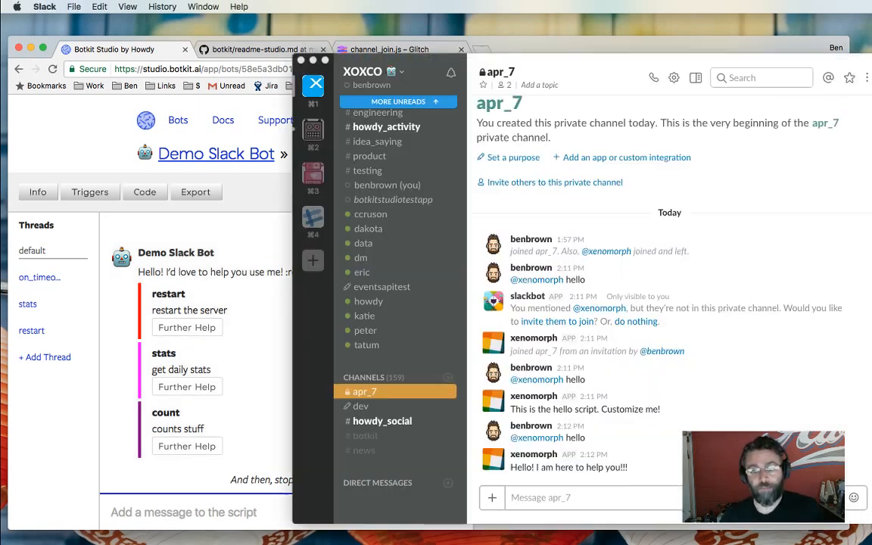
pyautogui.write('@x')
pyautogui.press('Tab')
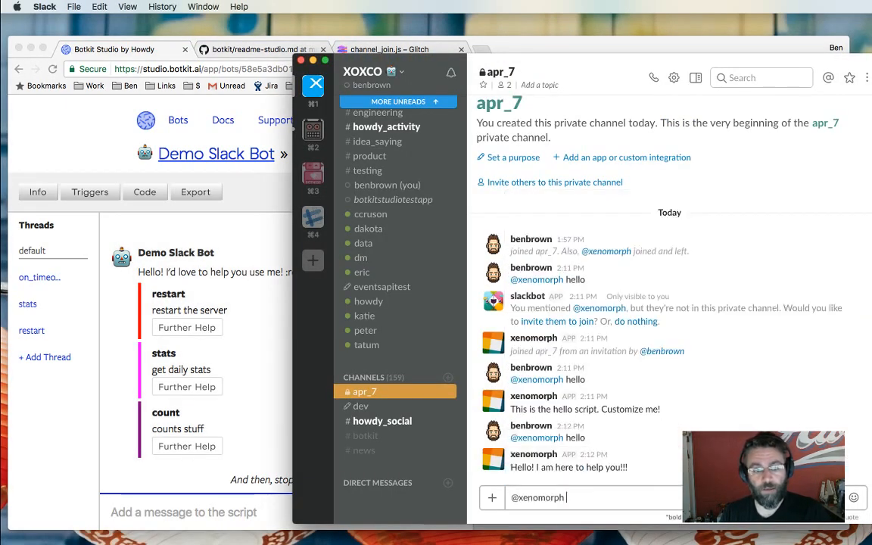
pyautogui.write('HELP')
pyautogui.press('BackSpace')
pyautogui.press('BackSpace')
pyautogui.press('BackSpace')
pyautogui.press('BackSpace')
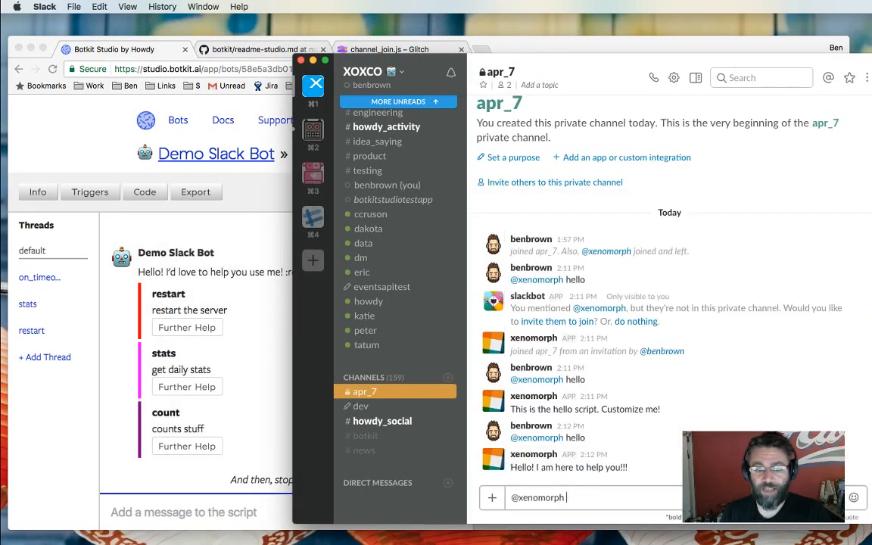
pyautogui.write('help')
pyautogui.press('Return')
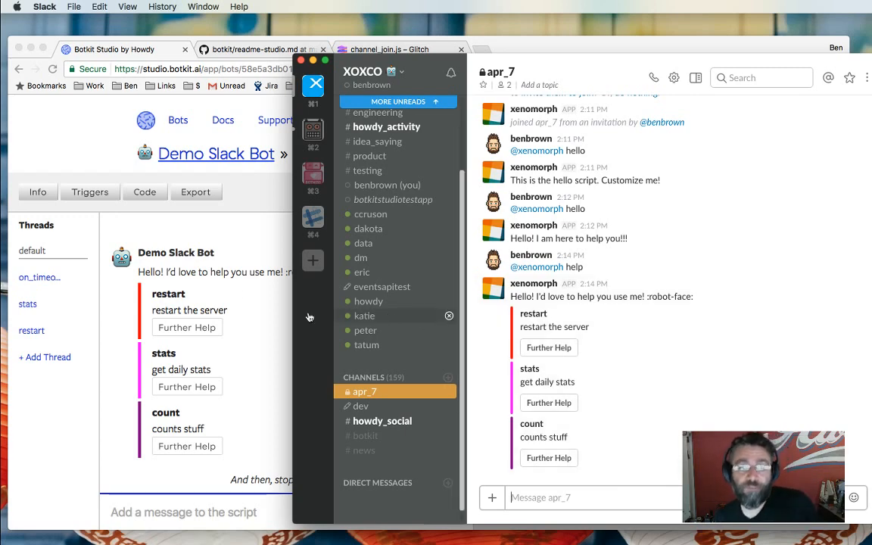
pyautogui.click(233, 307)
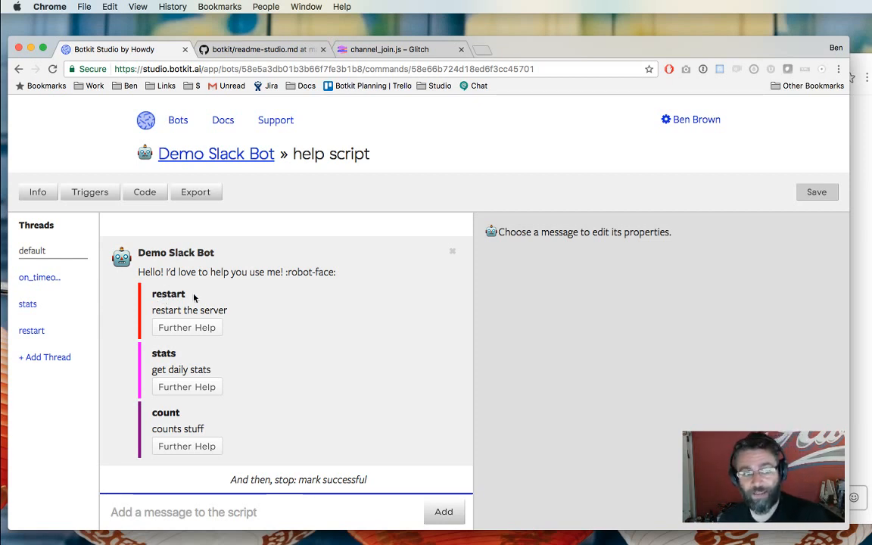
# Inspect the help message's restart attachment fields, then compare with the bot's reply in Slack.
pyautogui.click(208, 306)
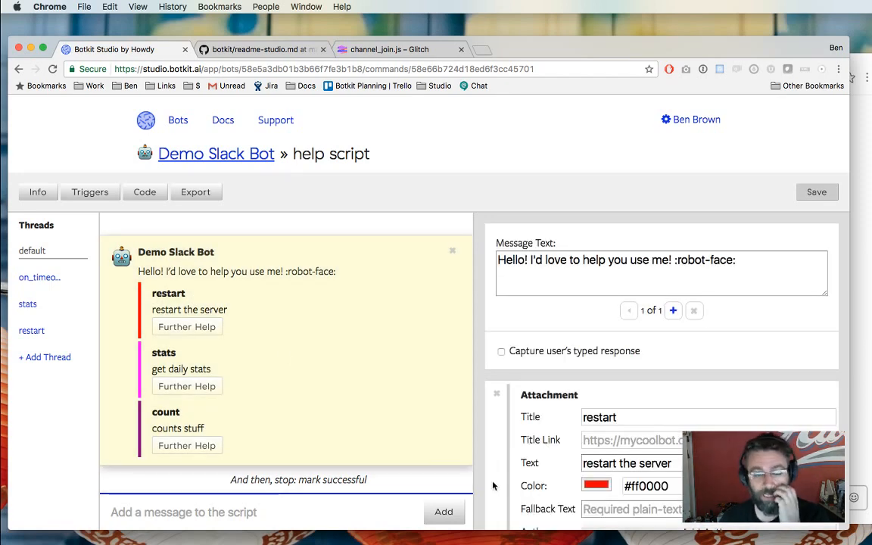
pyautogui.scroll(-1, 493, 485)
pyautogui.scroll(-2, 492, 485)
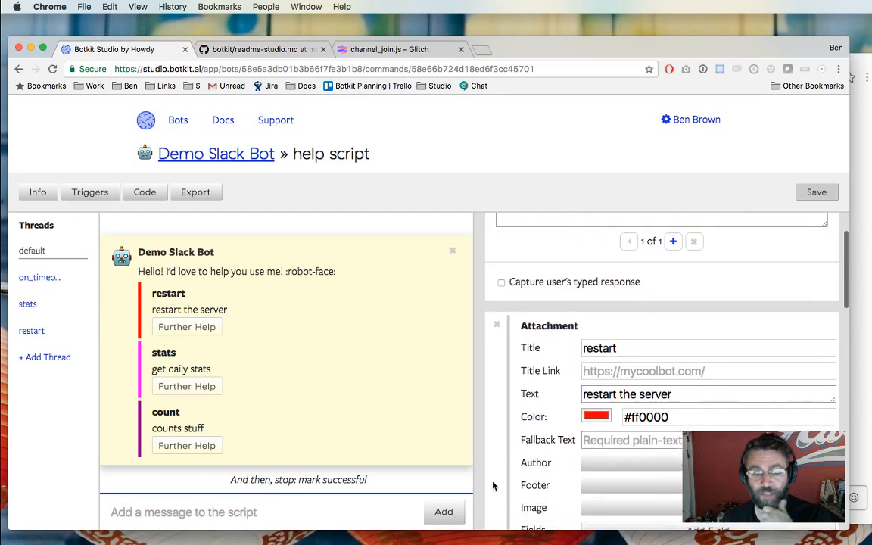
pyautogui.scroll(3, 492, 484)
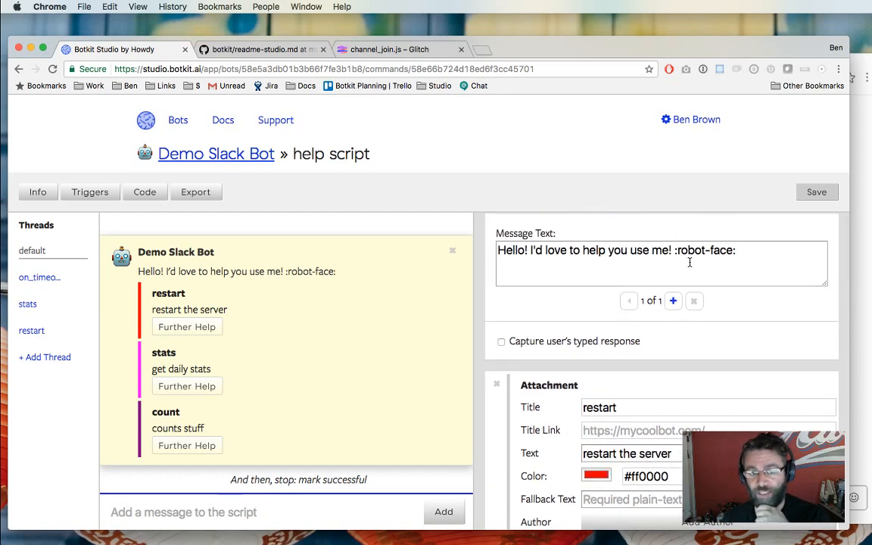
pyautogui.scroll(-4, 640, 284)
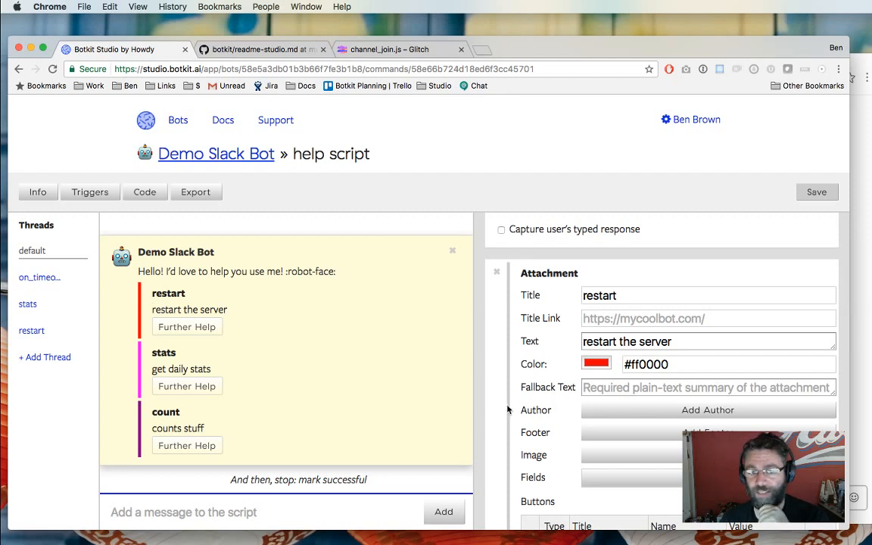
pyautogui.scroll(-1, 507, 408)
pyautogui.scroll(-1, 507, 409)
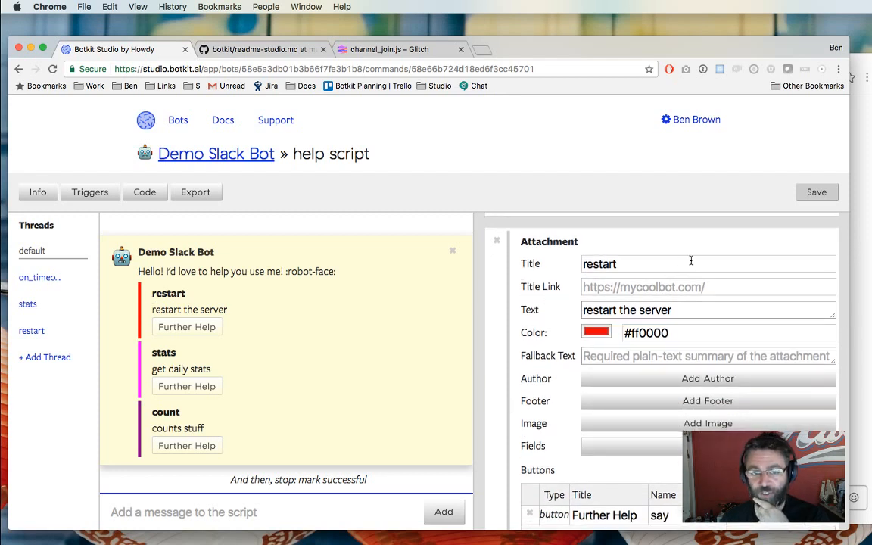
pyautogui.scroll(-1, 681, 363)
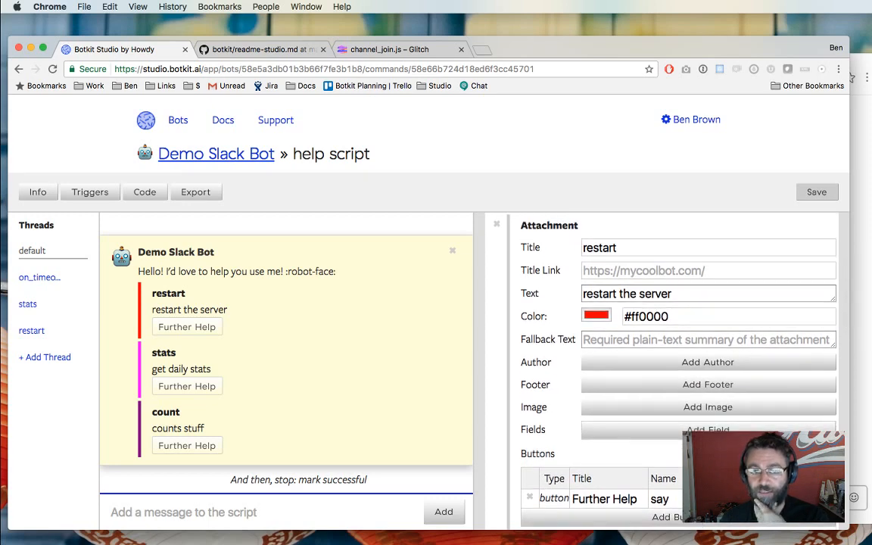
pyautogui.scroll(-1, 496, 295)
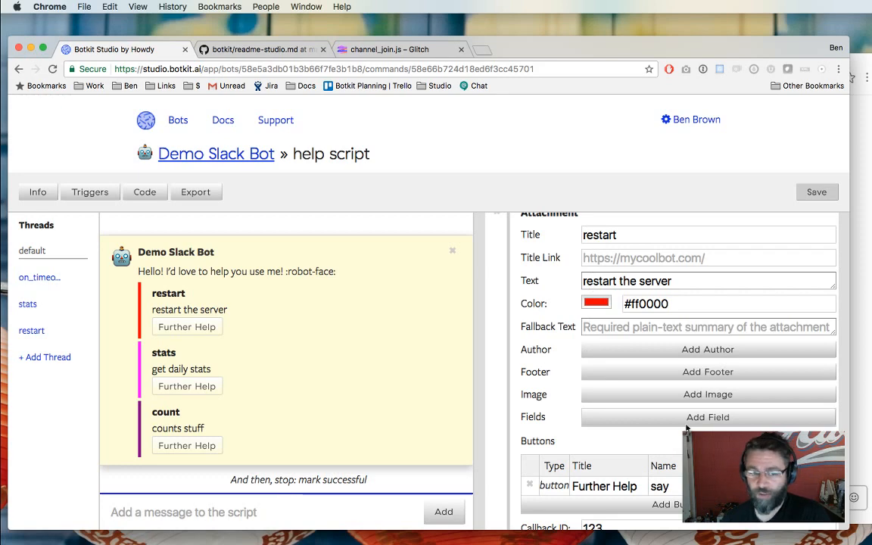
pyautogui.scroll(-5, 597, 409)
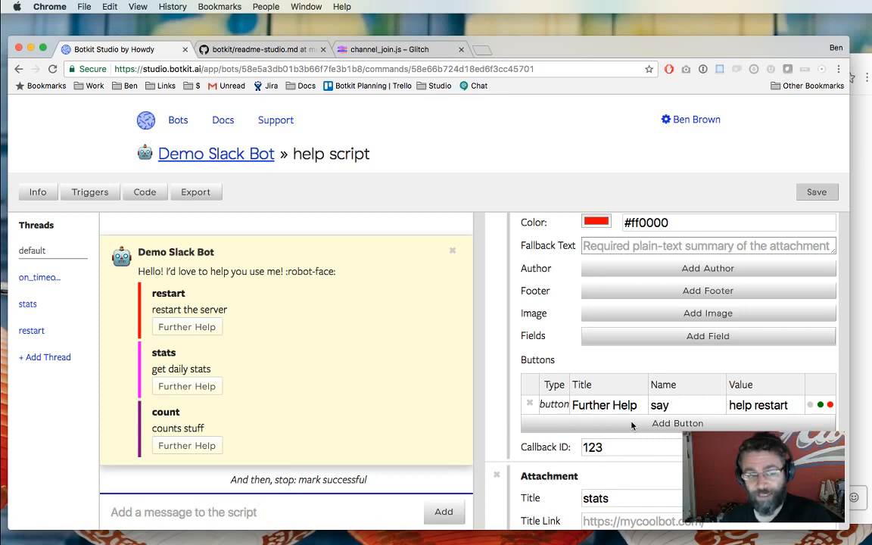
pyautogui.scroll(-2, 632, 425)
pyautogui.scroll(3, 584, 392)
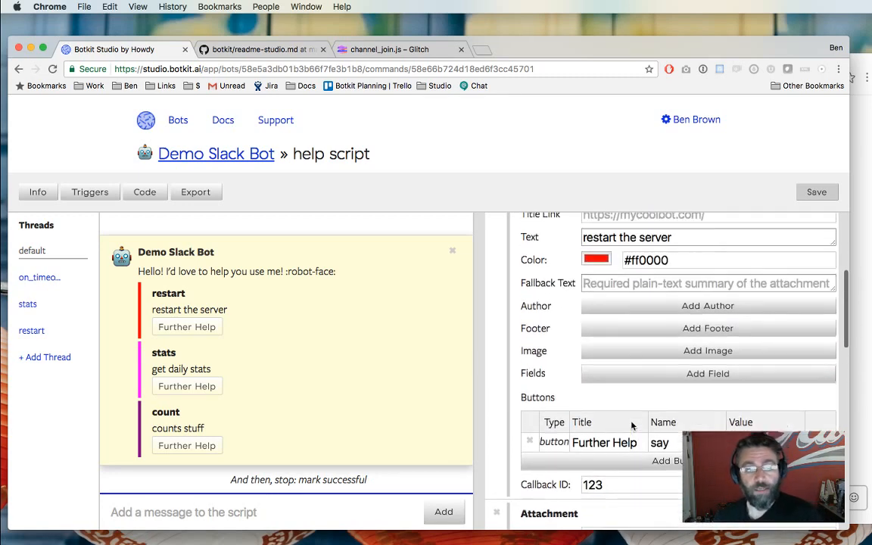
pyautogui.press('super+Tab')
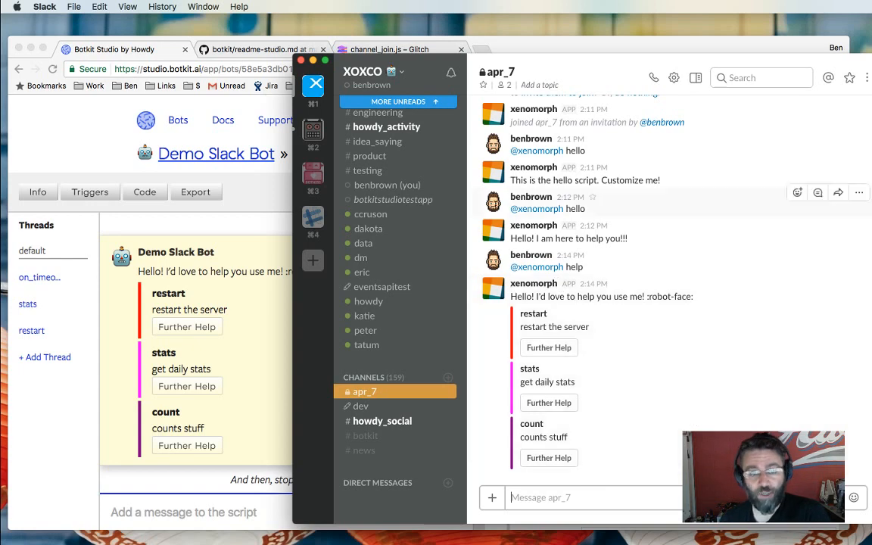
# Check the help script's Triggers list, whose single pattern is the string help.
pyautogui.click(90, 192)
pyautogui.click(90, 193)
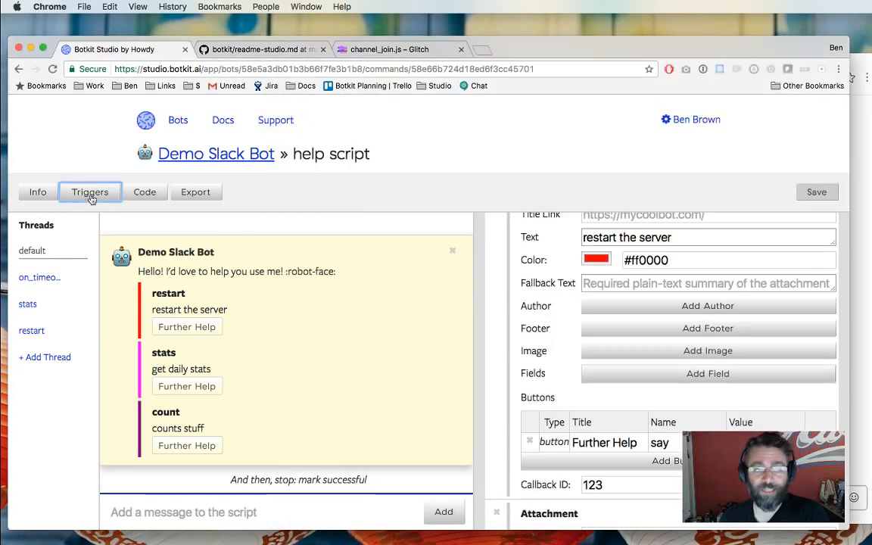
pyautogui.doubleClick(505, 381)
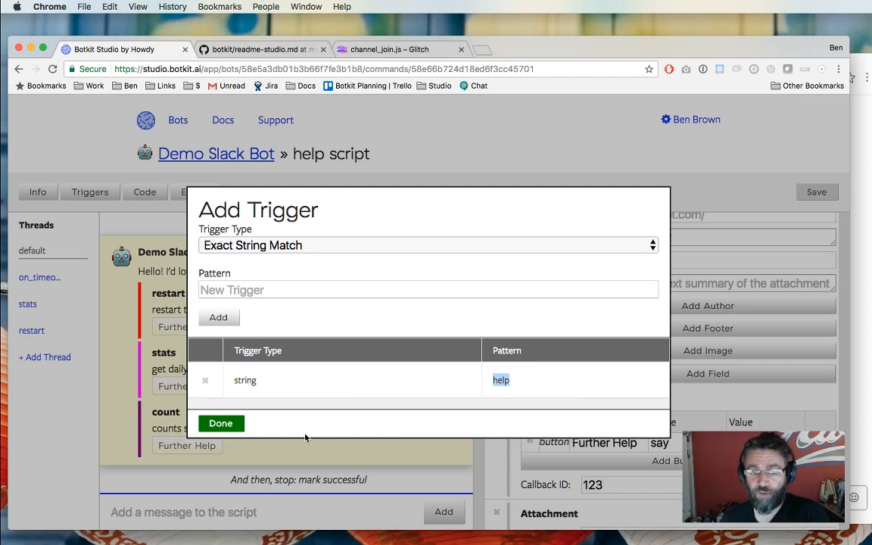
pyautogui.click(220, 423)
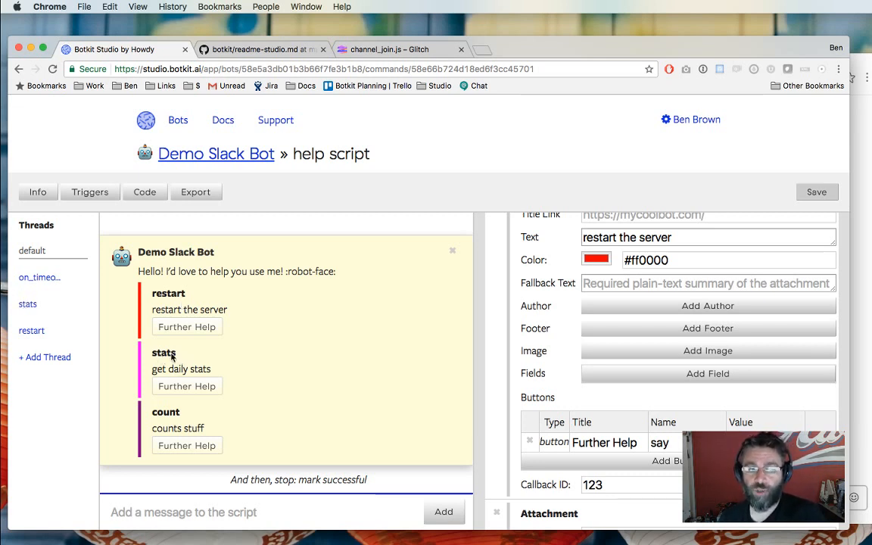
pyautogui.click(30, 304)
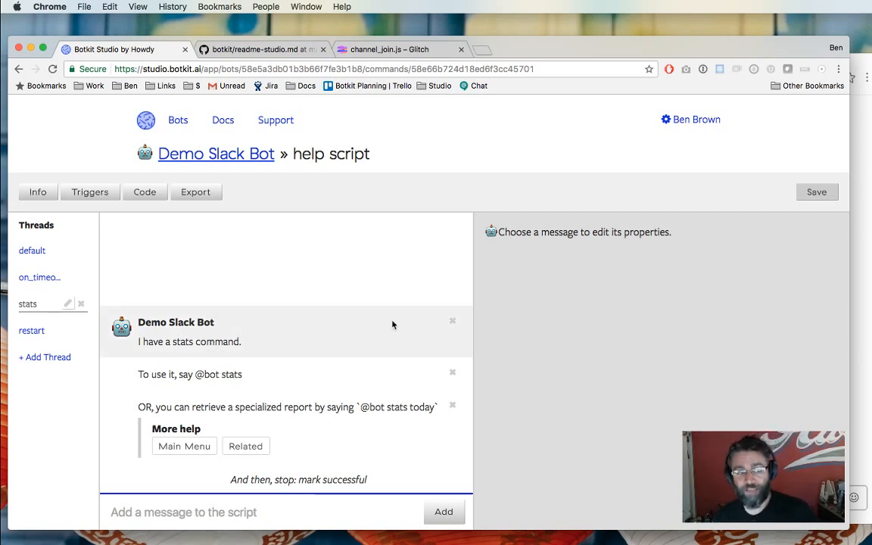
pyautogui.click(32, 250)
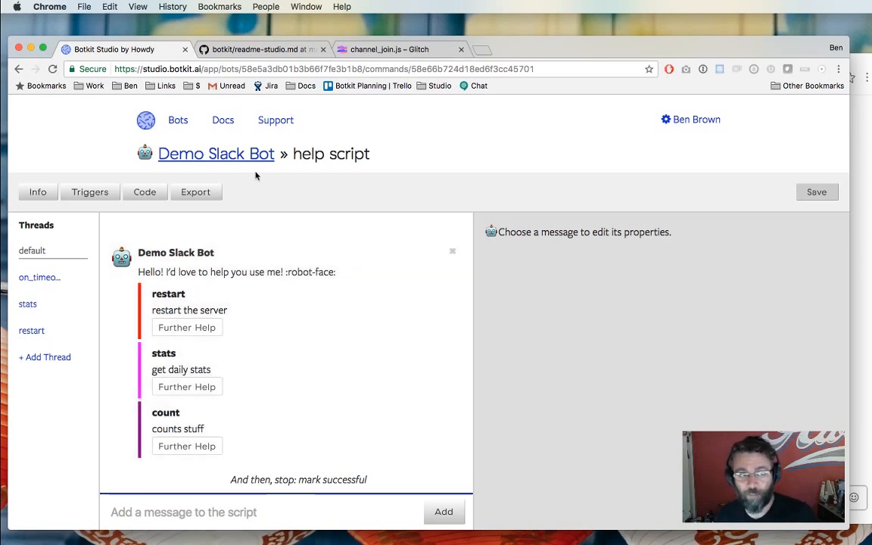
# Open skills/help.js in the Glitch editor with the activity log closed.
pyautogui.click(387, 50)
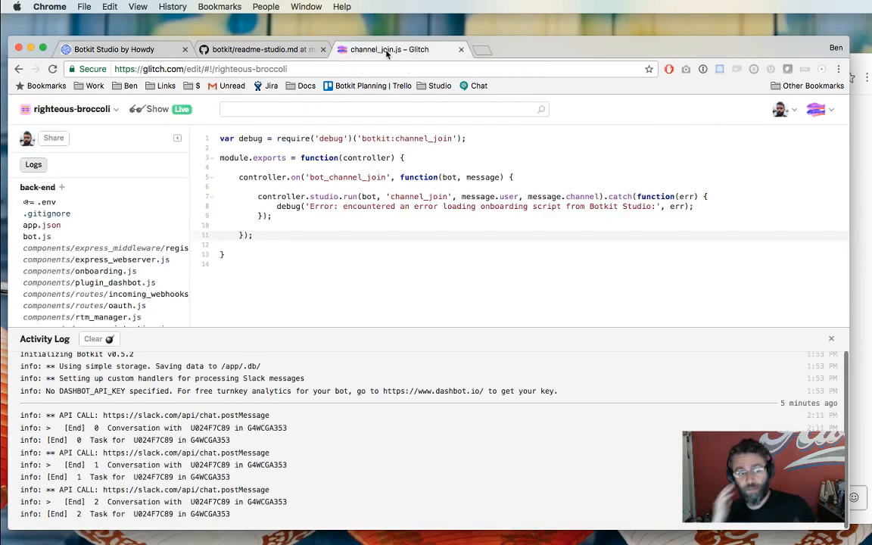
pyautogui.scroll(-3, 116, 247)
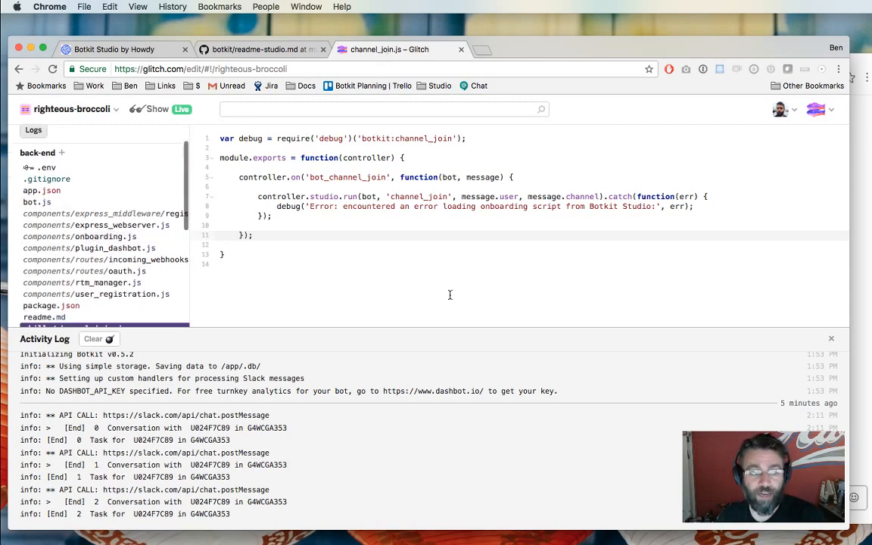
pyautogui.click(831, 339)
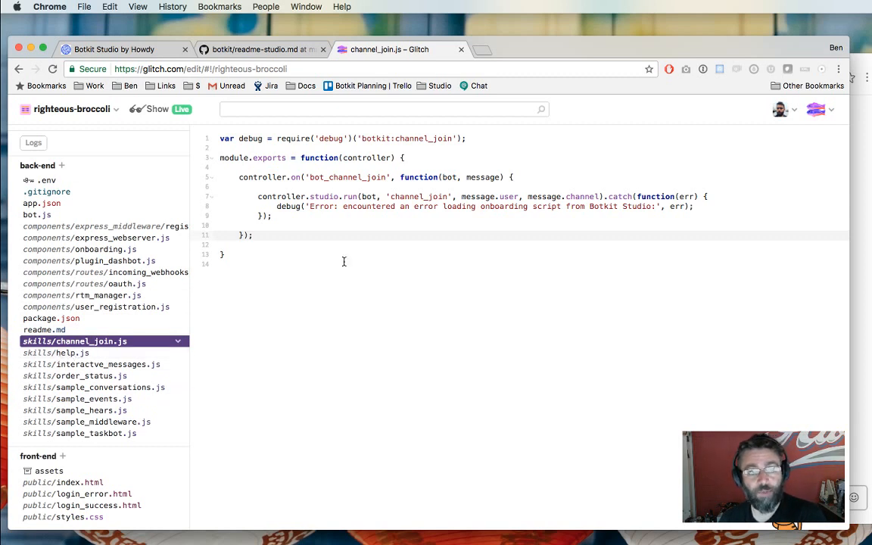
pyautogui.click(64, 354)
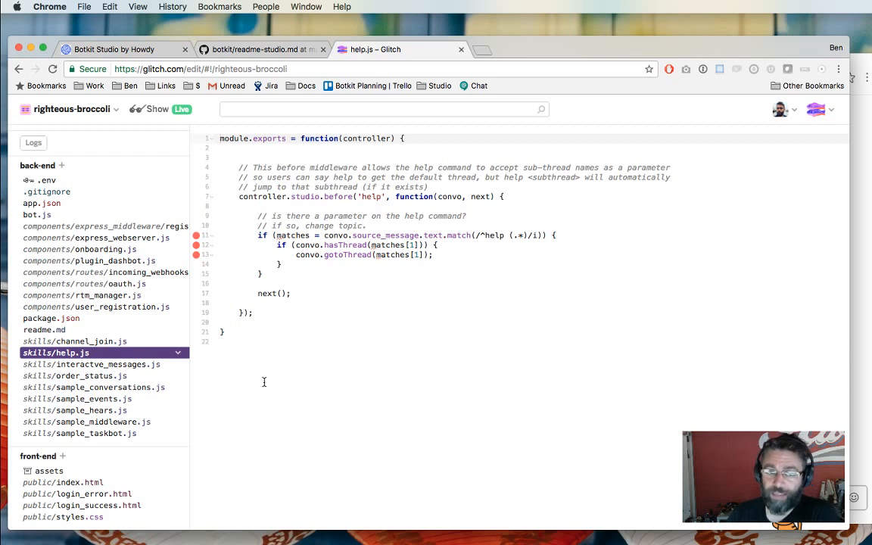
# Highlight the controller.studio.before('help') middleware and its body in help.js.
pyautogui.click(254, 205)
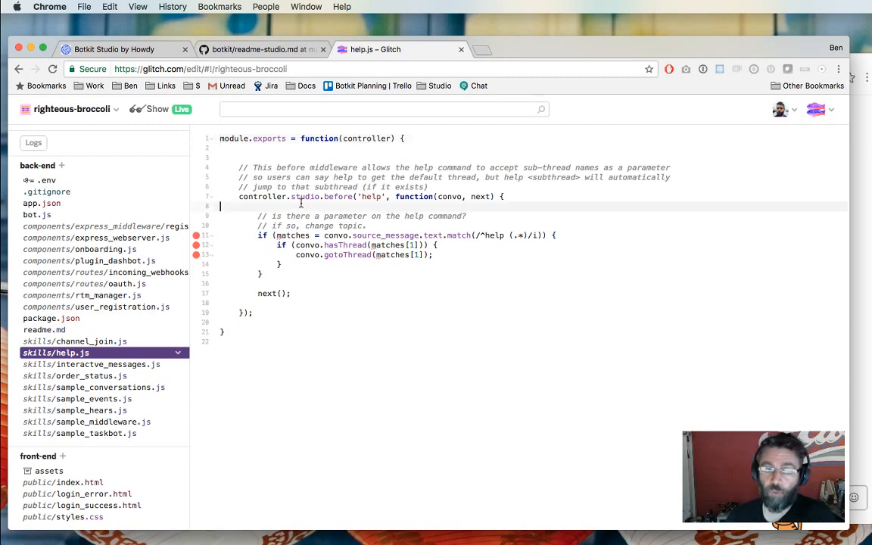
pyautogui.doubleClick(261, 196)
pyautogui.doubleClick(306, 197)
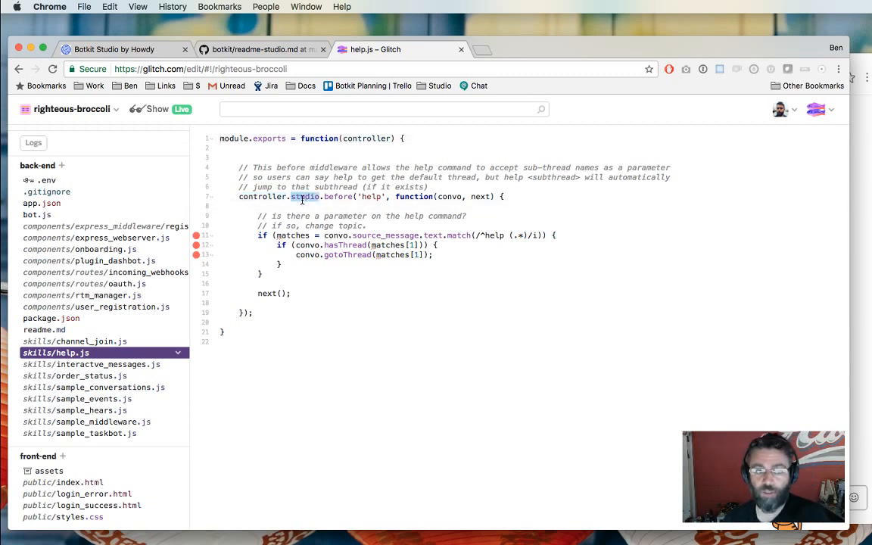
pyautogui.doubleClick(337, 197)
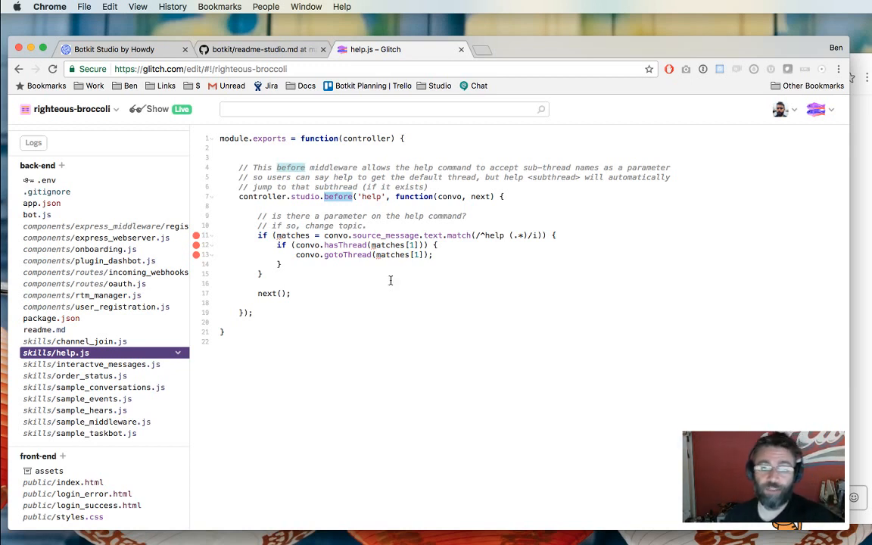
pyautogui.doubleClick(369, 196)
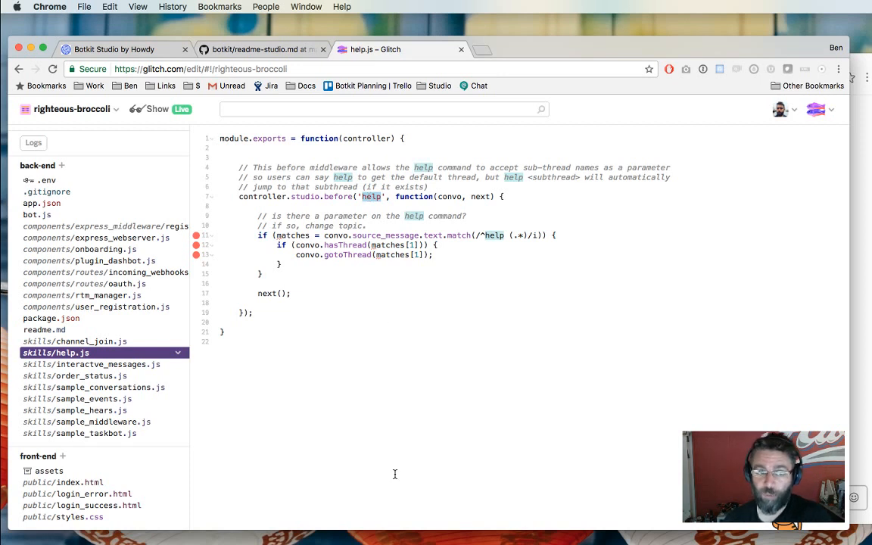
pyautogui.moveTo(253, 313); pyautogui.dragTo(394, 193)
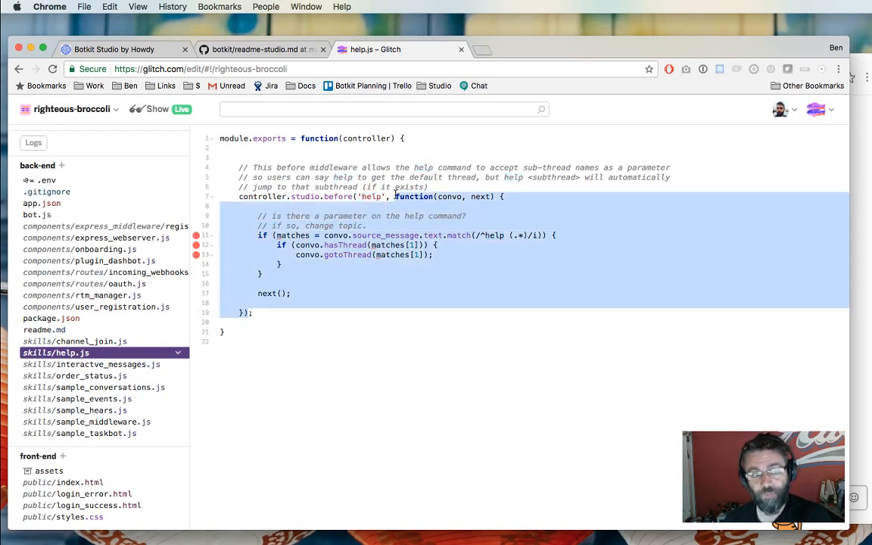
pyautogui.click(340, 273)
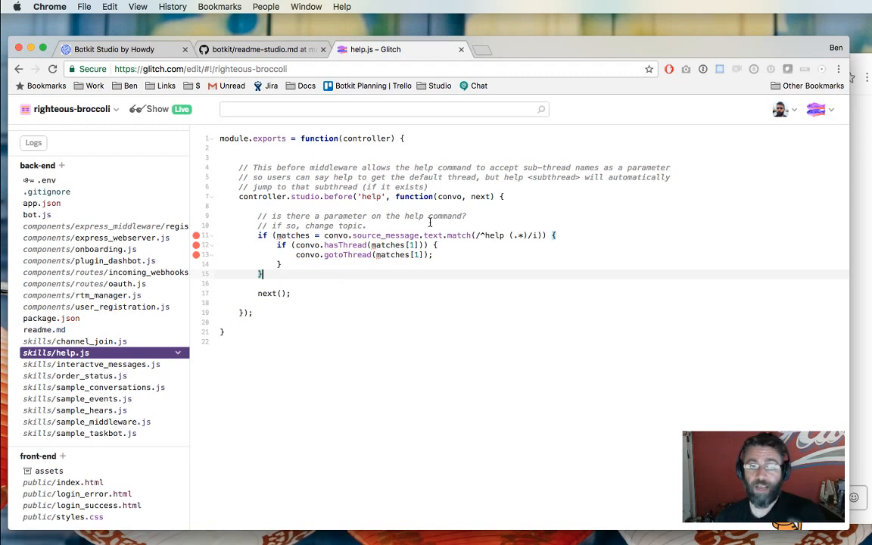
# Walk through the message text match, the help pattern's capture group and the gotoThread call.
pyautogui.moveTo(324, 236); pyautogui.dragTo(448, 234)
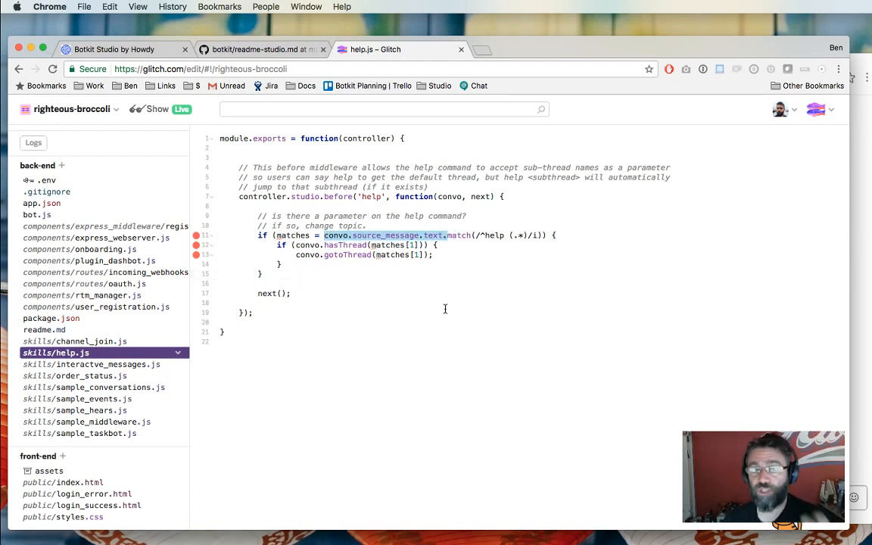
pyautogui.click(486, 236)
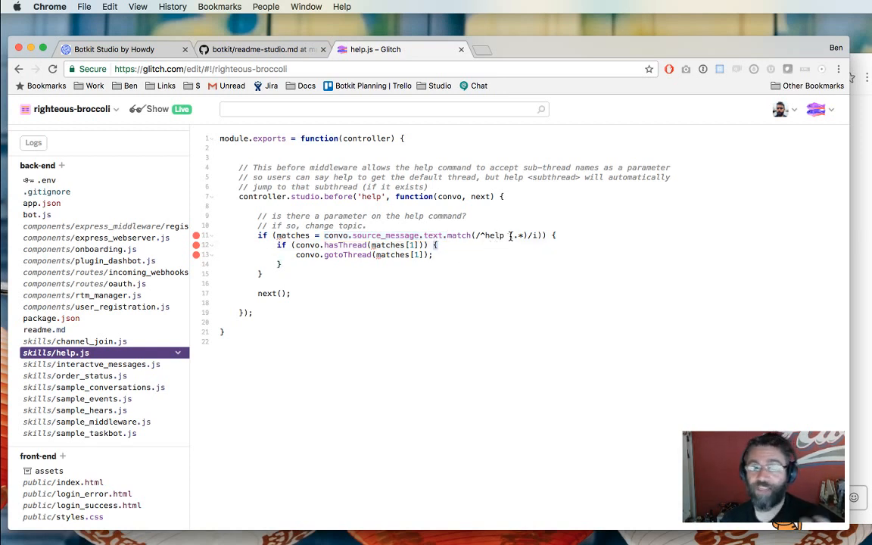
pyautogui.moveTo(514, 236); pyautogui.dragTo(525, 235)
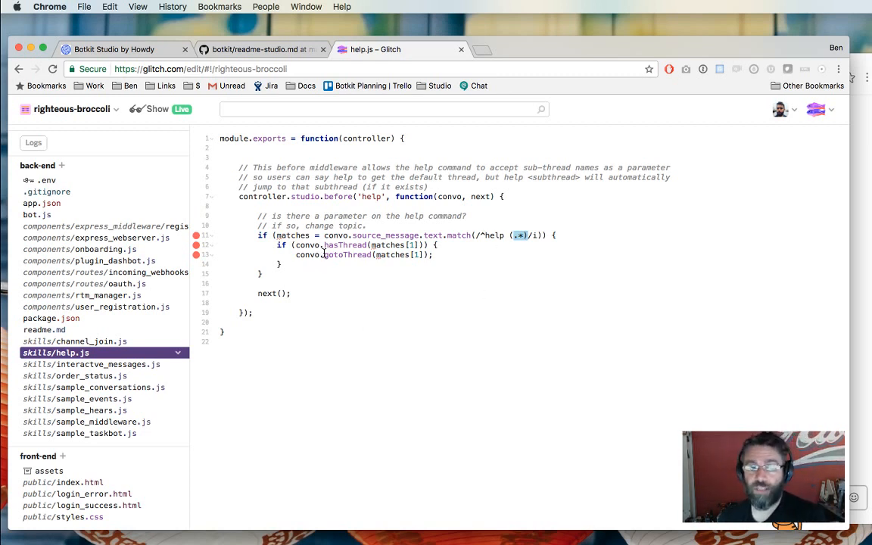
pyautogui.doubleClick(336, 254)
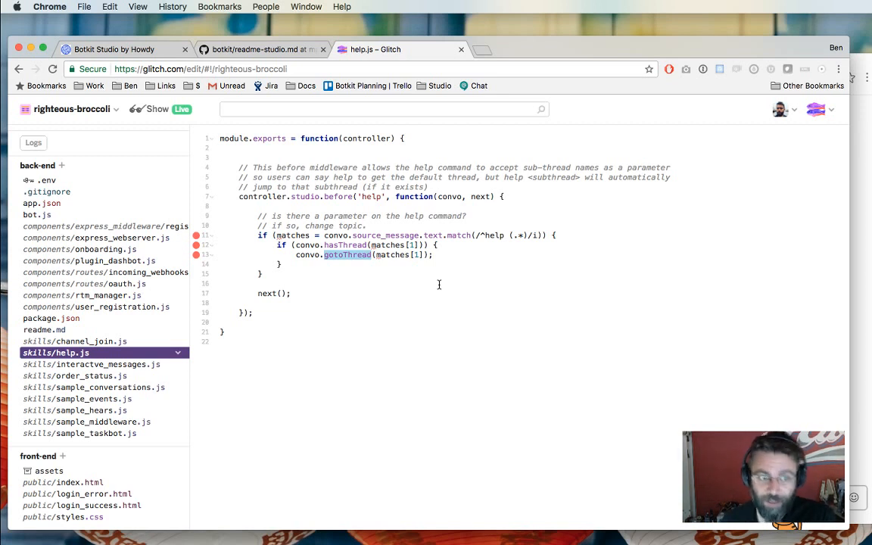
pyautogui.moveTo(509, 235); pyautogui.dragTo(529, 237)
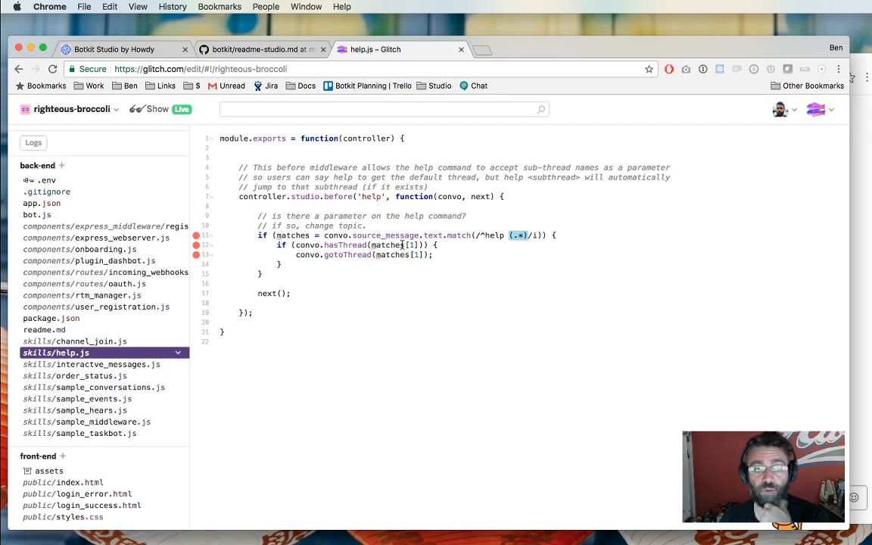
pyautogui.click(503, 244)
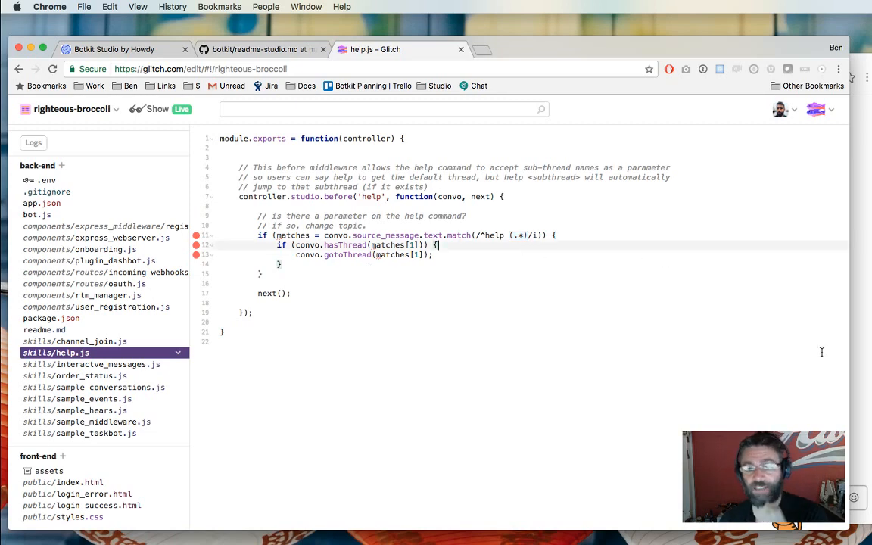
pyautogui.click(854, 364)
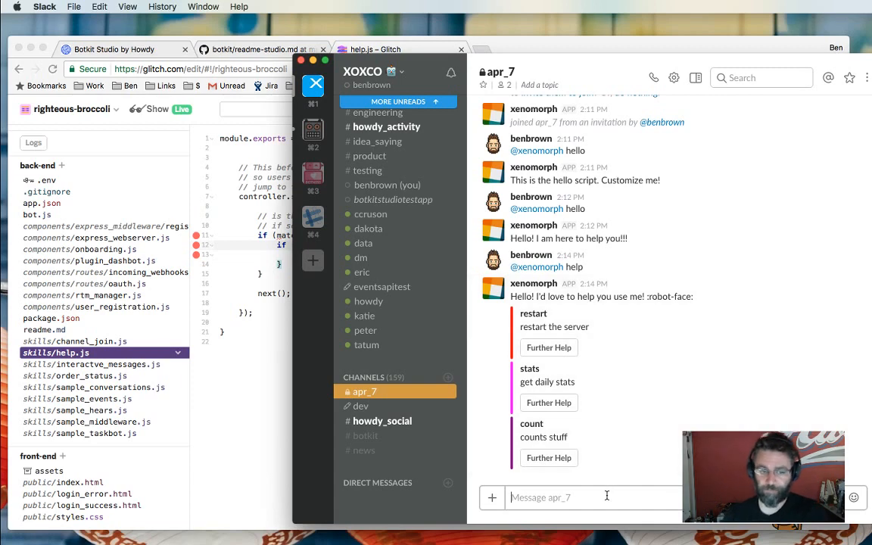
pyautogui.write('@xenomorph ')
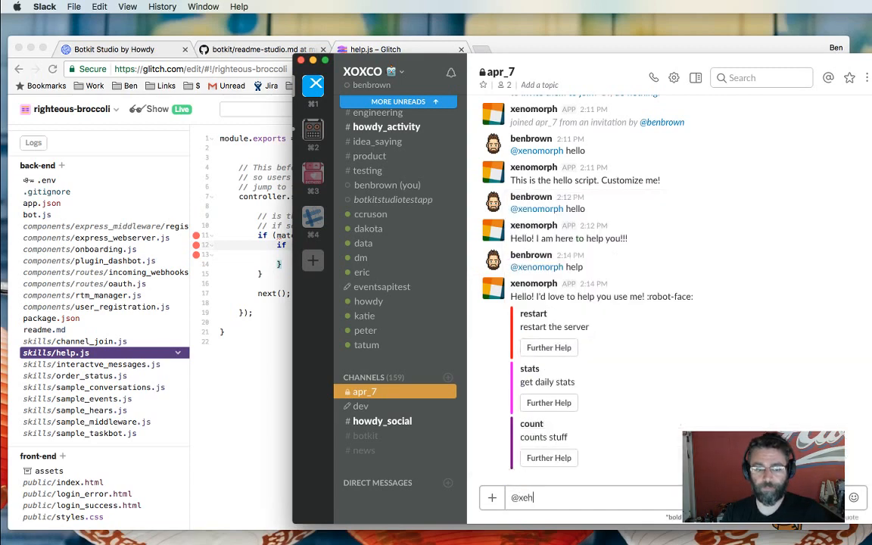
pyautogui.write('help stats')
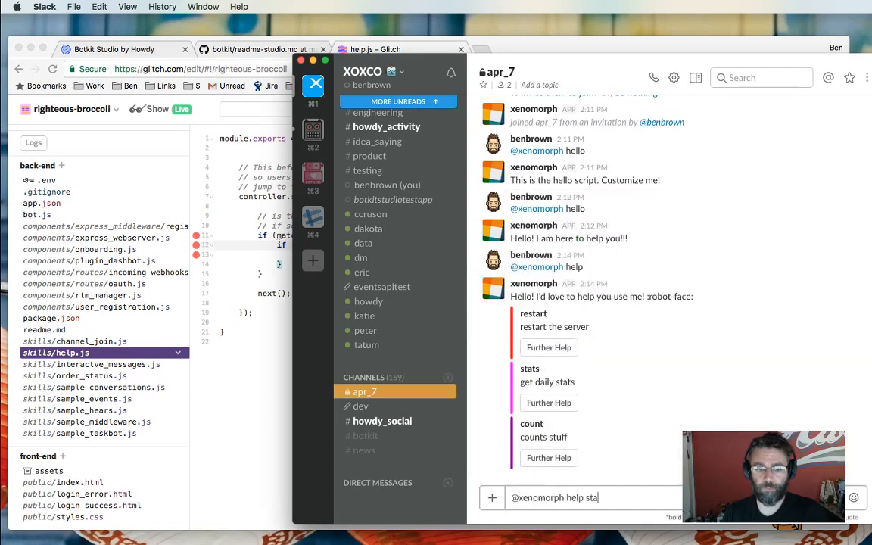
pyautogui.press('Return')
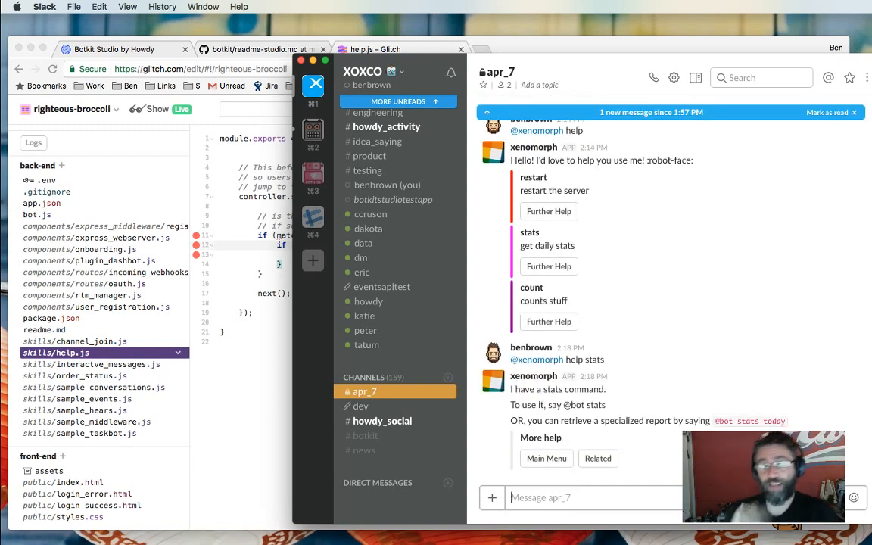
pyautogui.click(212, 308)
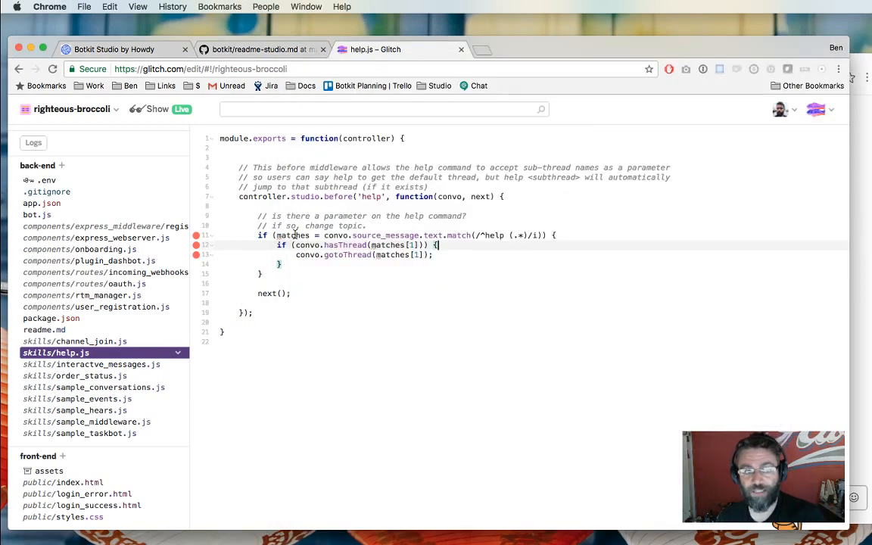
# Bring Slack back in front, showing the bot's stats reply over Glitch's help.js.
pyautogui.click(866, 427)
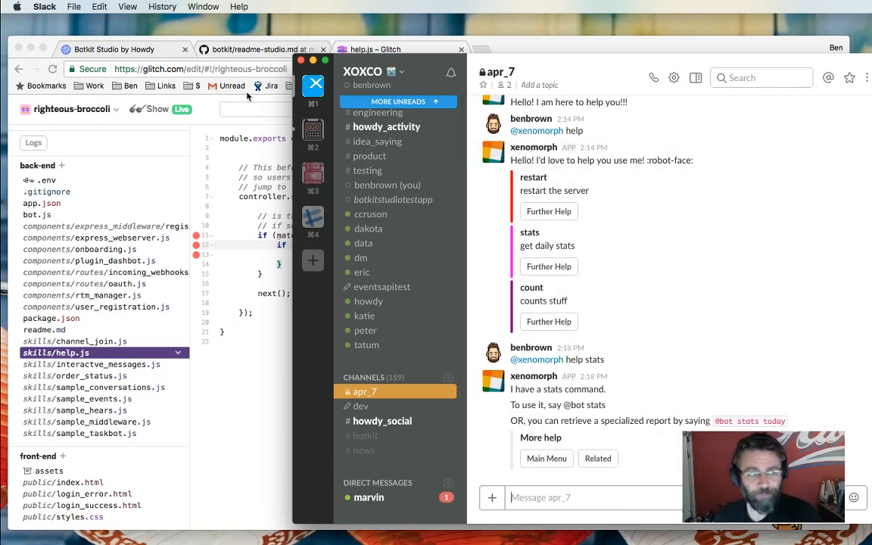
# Open the help script's message in Botkit Studio and scroll to its Further Help buttons.
pyautogui.click(106, 49)
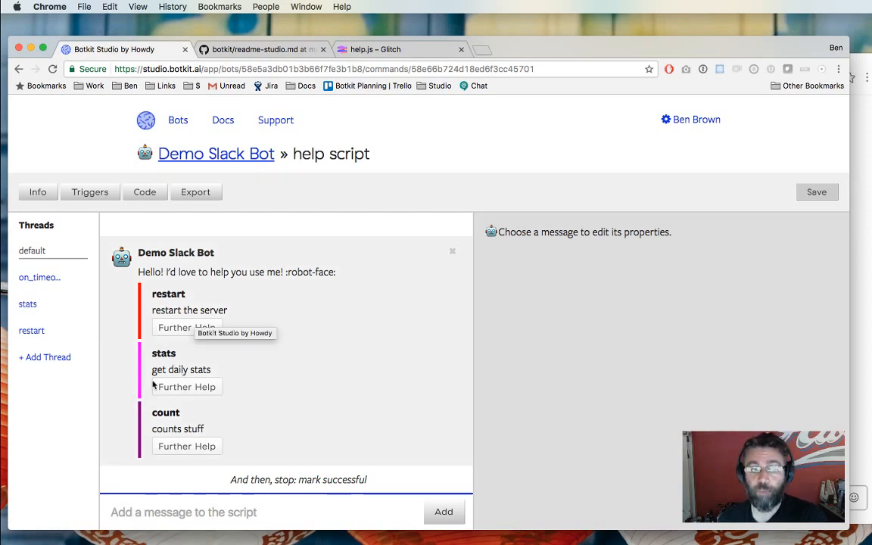
pyautogui.click(274, 393)
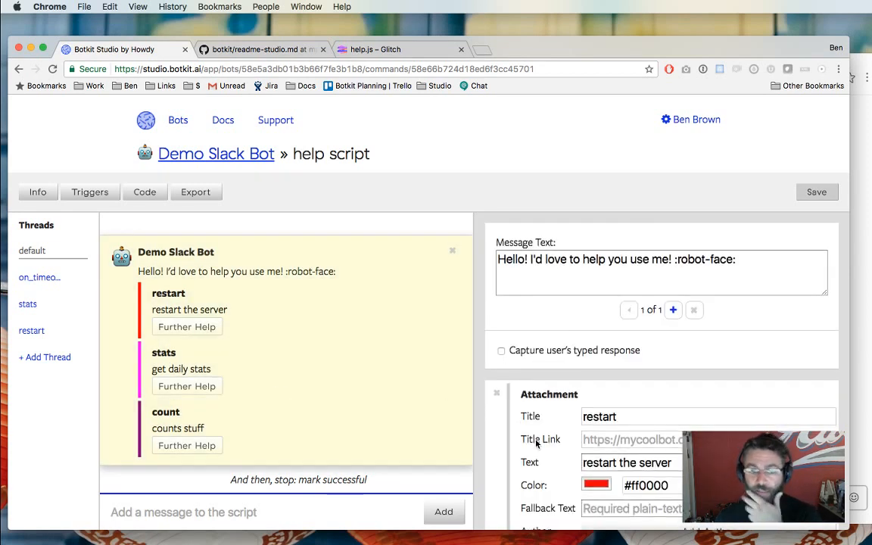
pyautogui.scroll(-5, 529, 439)
pyautogui.scroll(-4, 536, 444)
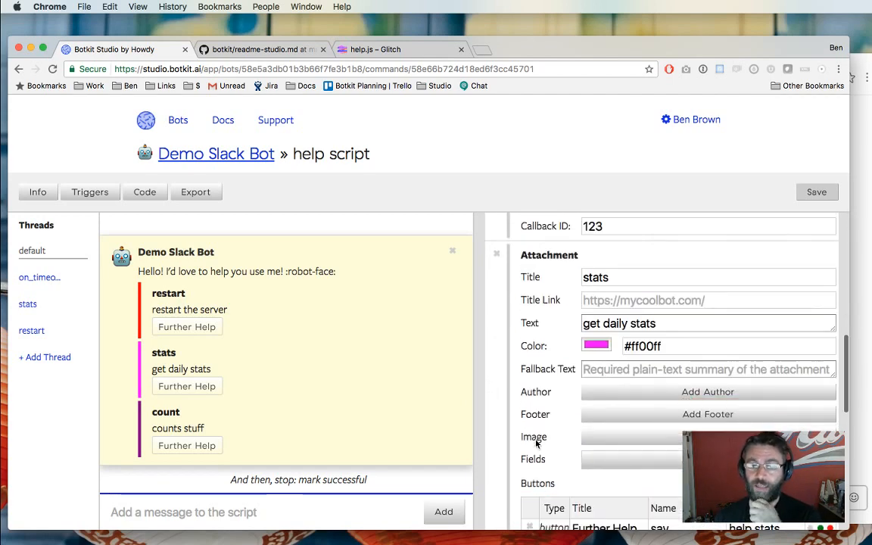
pyautogui.scroll(-4, 536, 444)
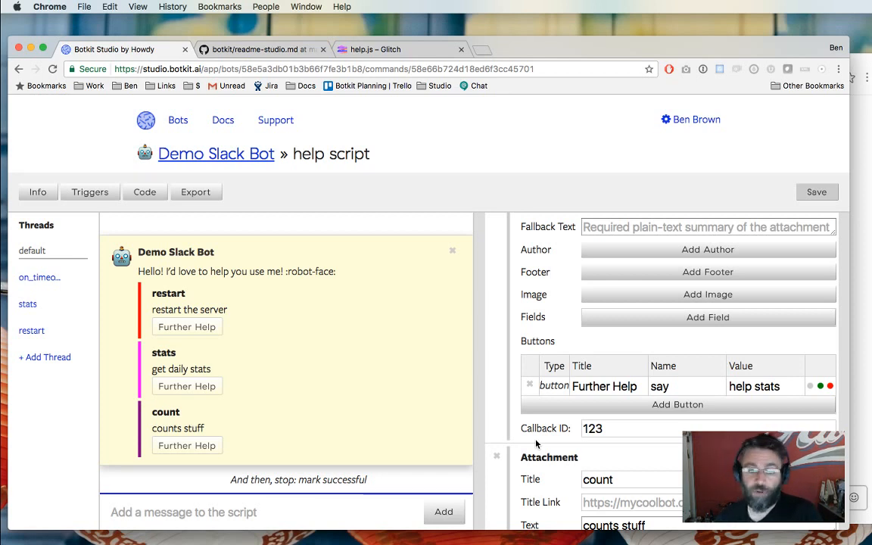
pyautogui.click(676, 386)
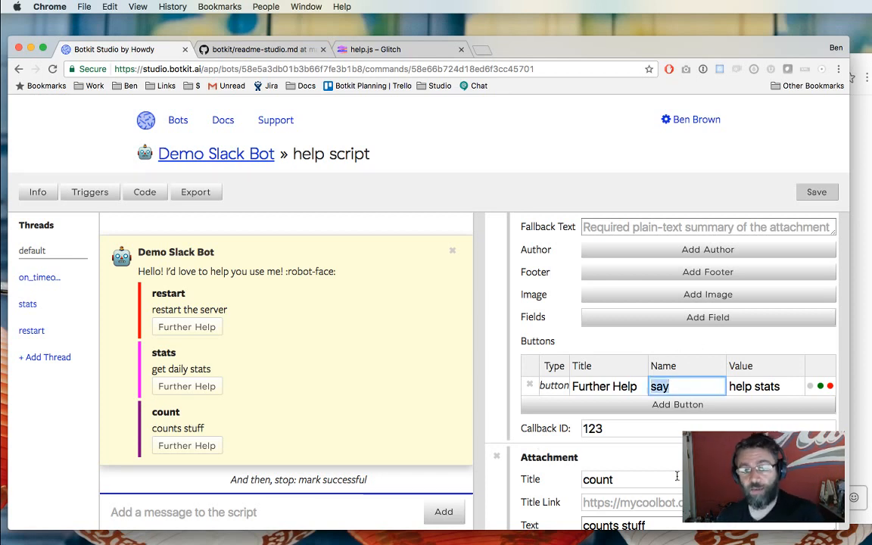
pyautogui.click(527, 436)
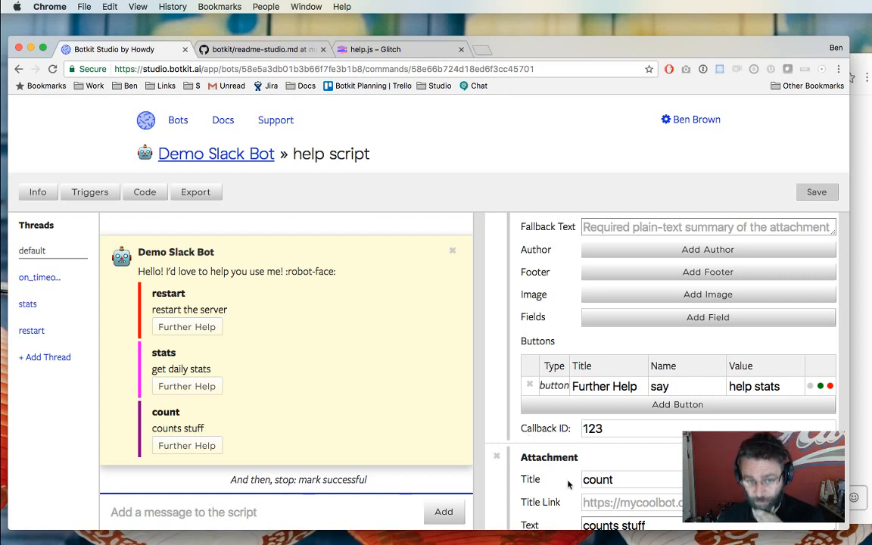
pyautogui.scroll(1, 568, 481)
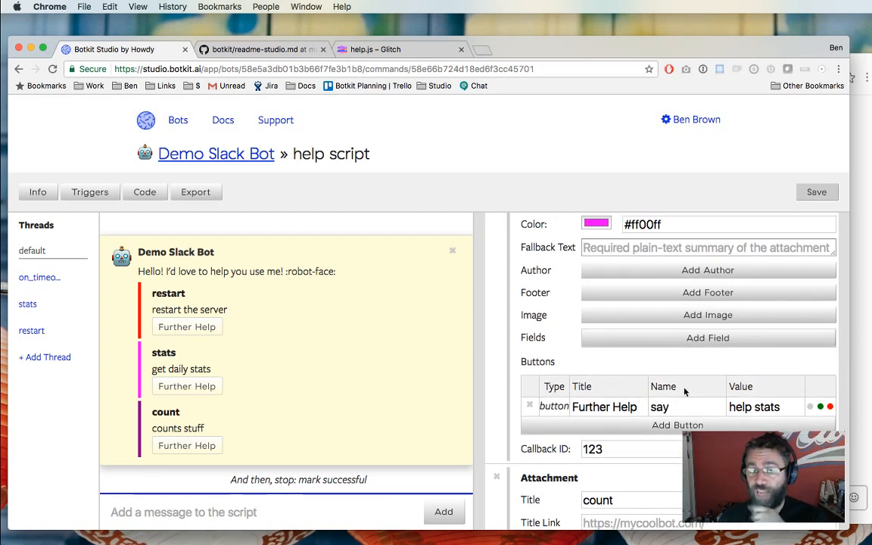
# Examine the stats button, whose name is 'say' and value is 'help stats'.
pyautogui.doubleClick(666, 408)
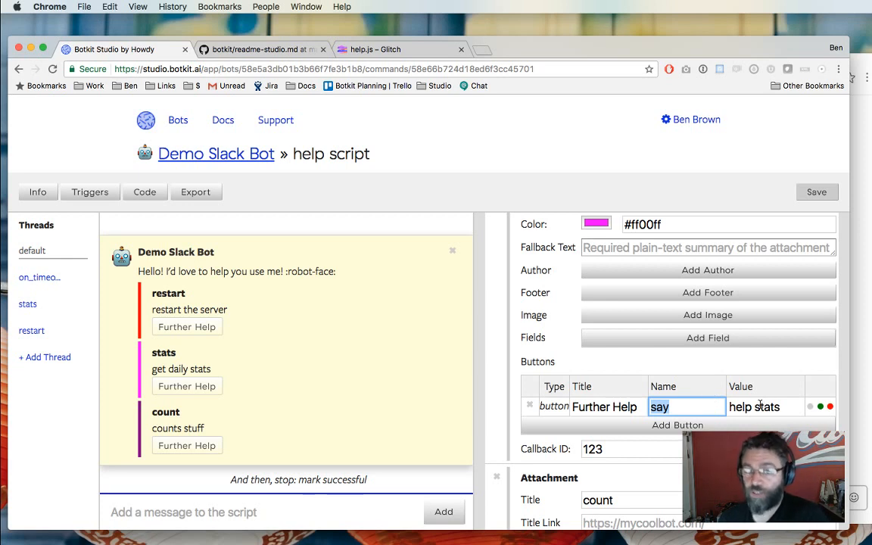
pyautogui.doubleClick(734, 407)
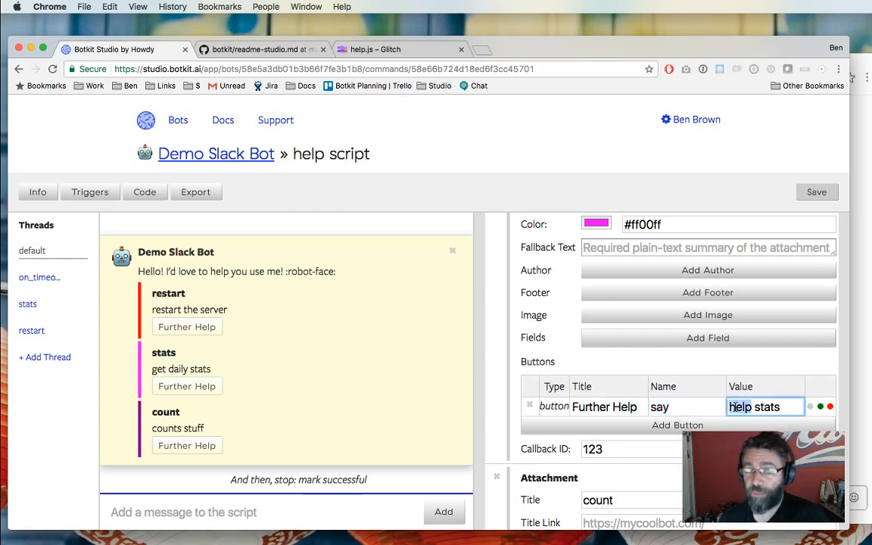
pyautogui.tripleClick(734, 407)
pyautogui.click(775, 408)
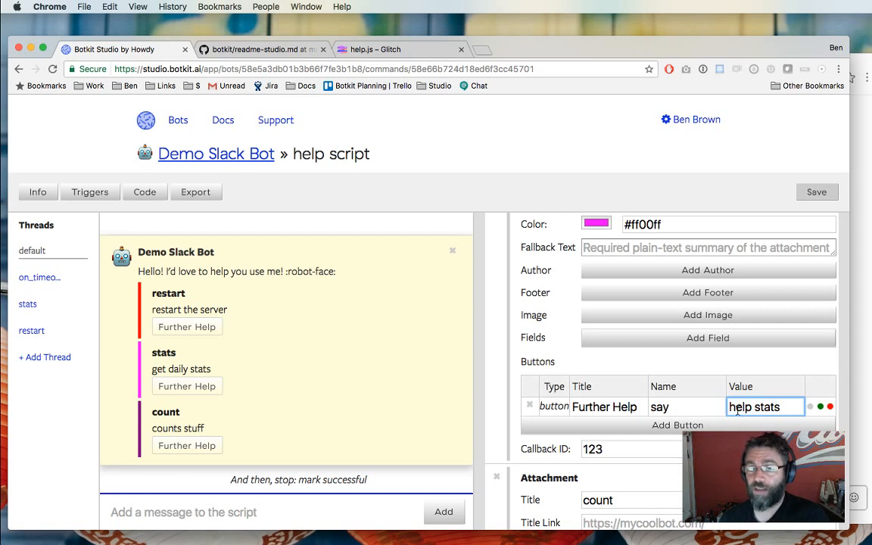
pyautogui.moveTo(736, 410); pyautogui.dragTo(818, 409)
pyautogui.doubleClick(788, 410)
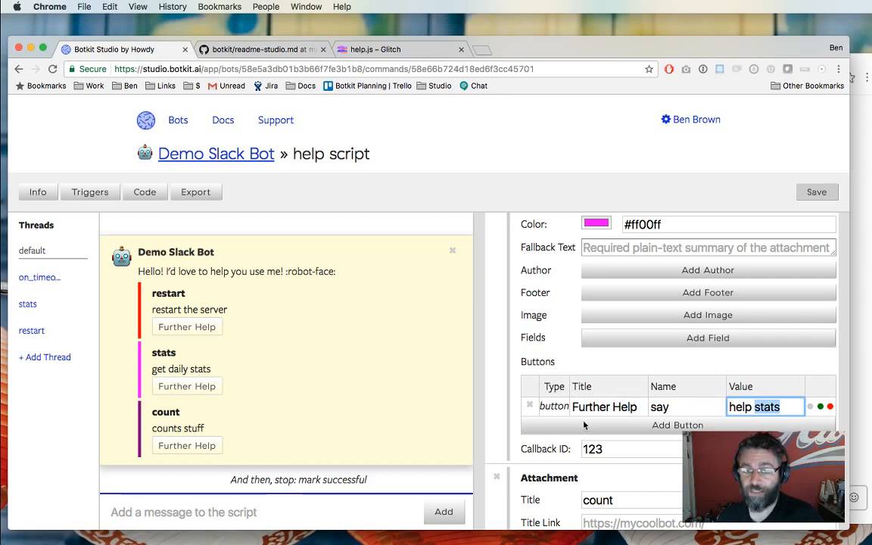
pyautogui.doubleClick(696, 408)
pyautogui.doubleClick(780, 407)
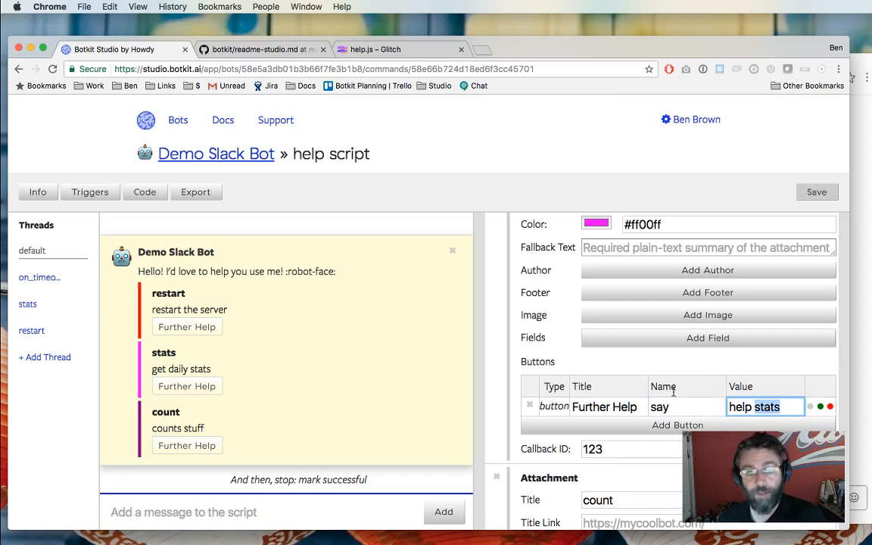
# Check that the count button's value reads 'help count', leaving it unchanged.
pyautogui.scroll(-10, 668, 388)
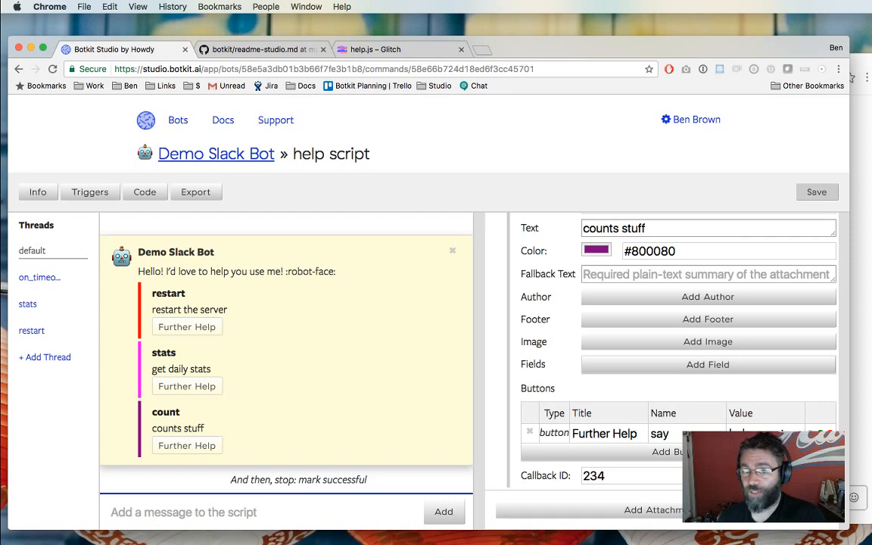
pyautogui.doubleClick(768, 433)
pyautogui.scroll(-1, 663, 479)
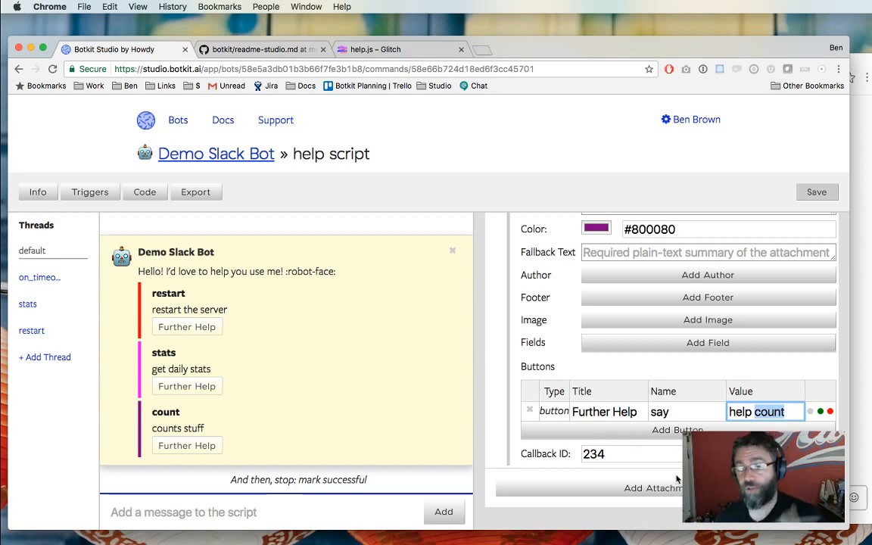
pyautogui.click(669, 411)
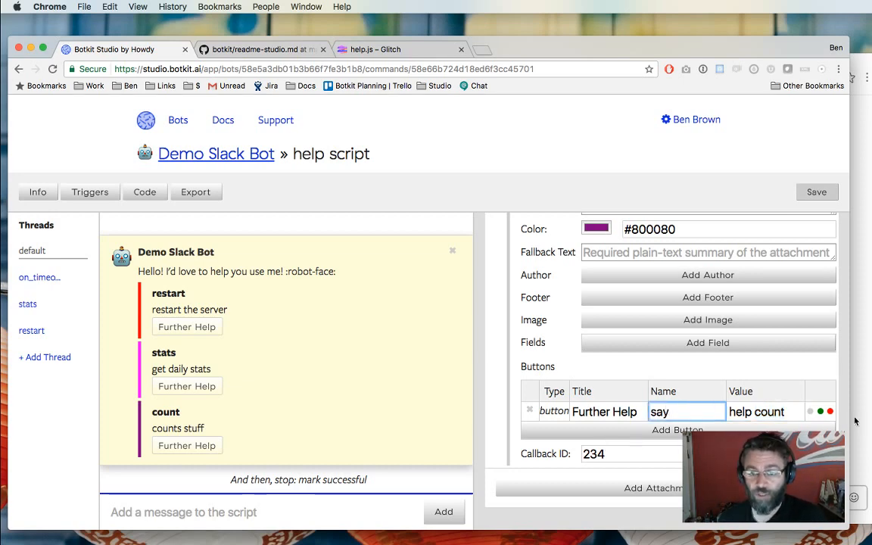
pyautogui.press('super+Tab')
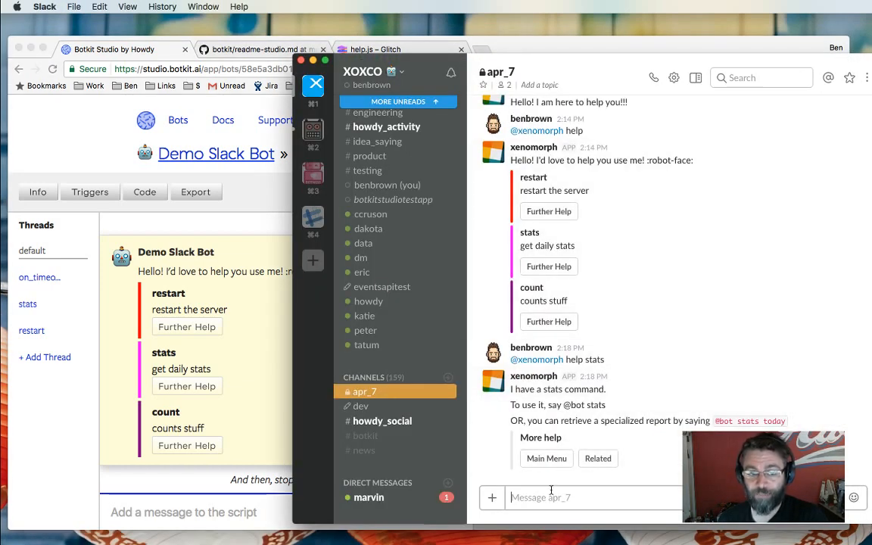
pyautogui.click(573, 500)
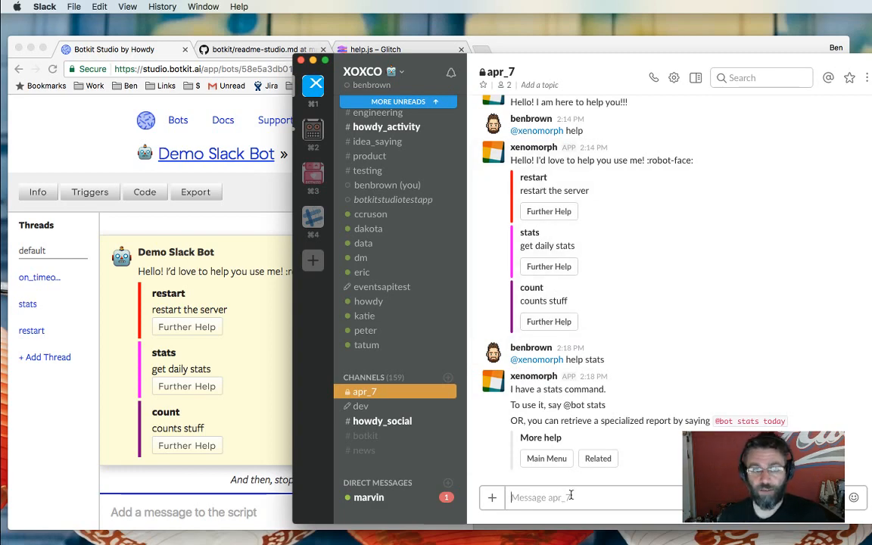
pyautogui.write('@xenomorph help')
pyautogui.press('Return')
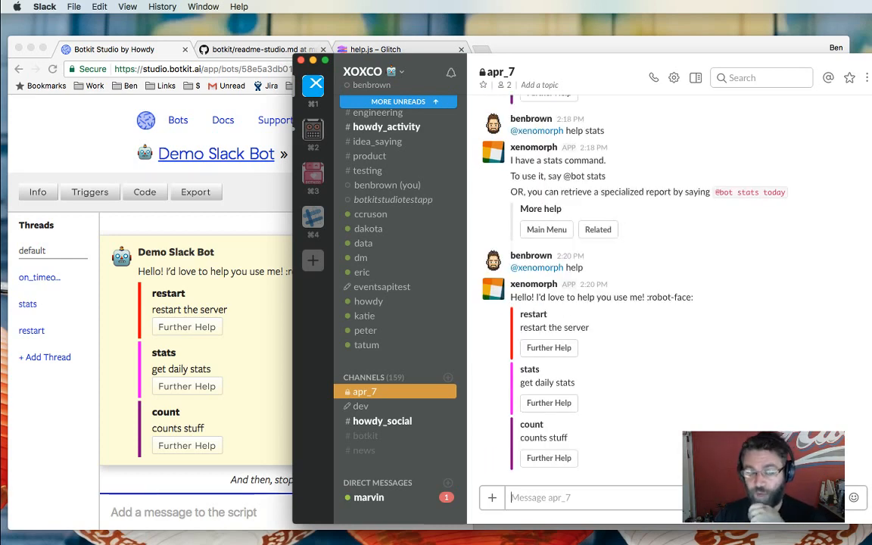
pyautogui.click(548, 402)
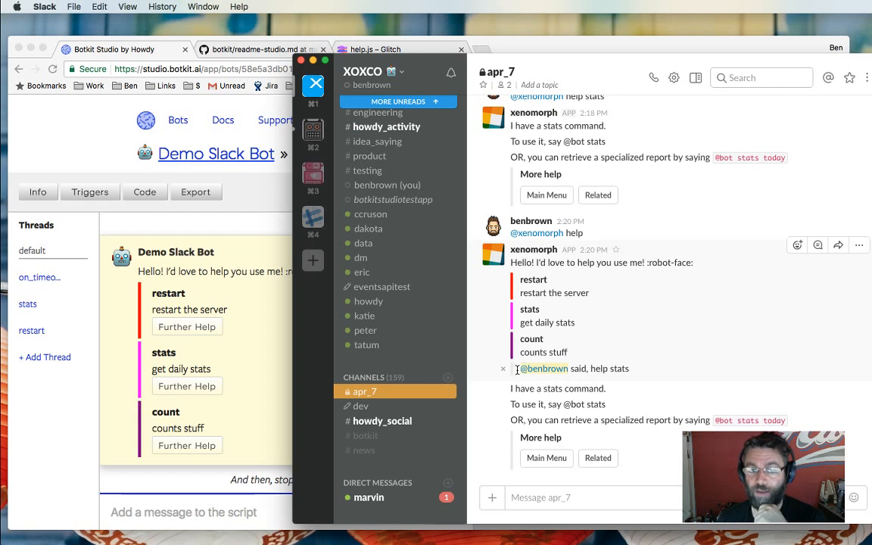
pyautogui.moveTo(517, 369); pyautogui.dragTo(669, 370)
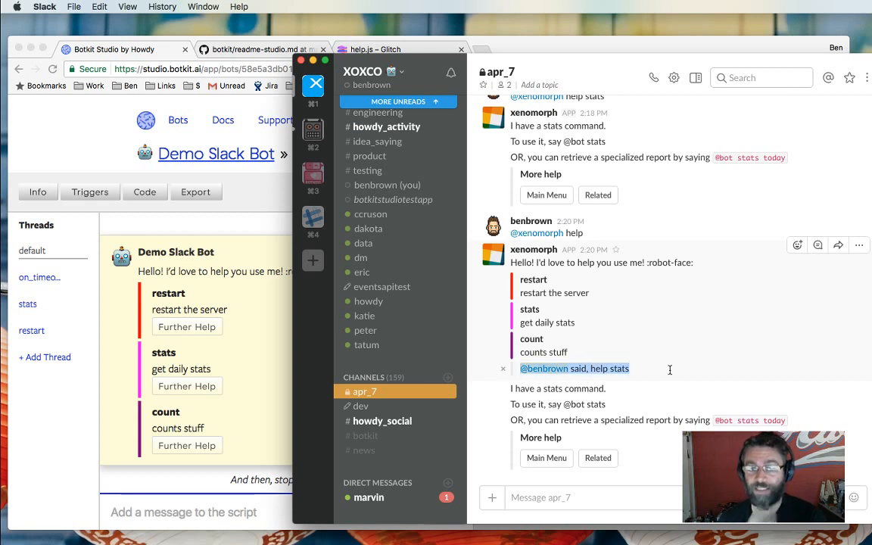
pyautogui.click(654, 386)
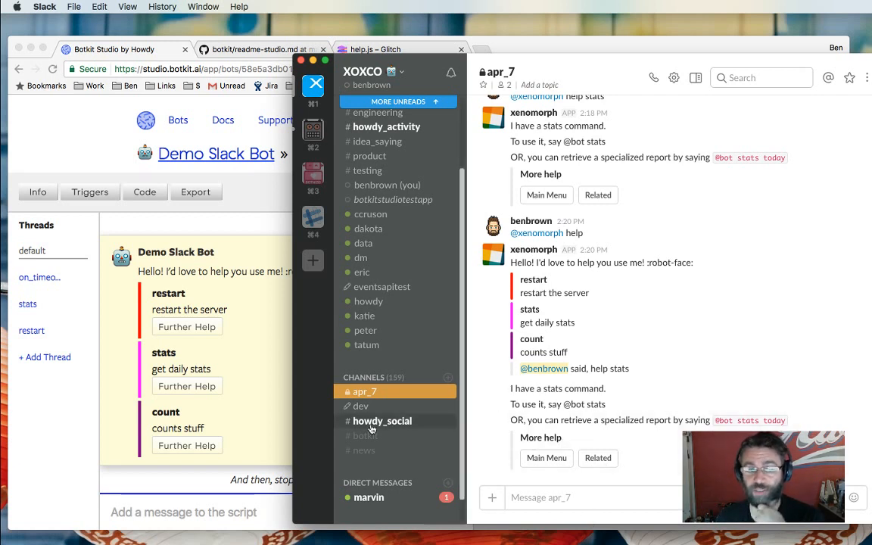
# Inspect the help script's stats thread message and its More help buttons in Botkit Studio.
pyautogui.click(203, 333)
pyautogui.click(42, 307)
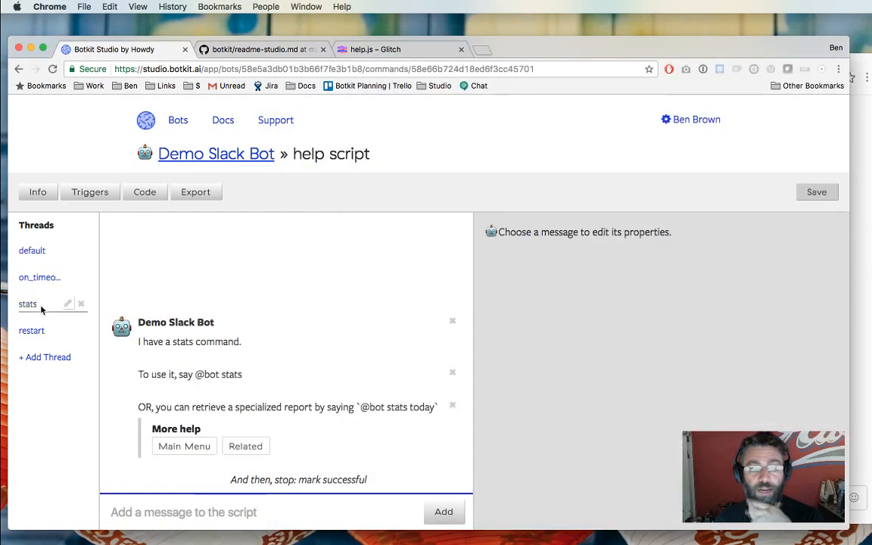
pyautogui.click(218, 444)
pyautogui.scroll(-3, 490, 463)
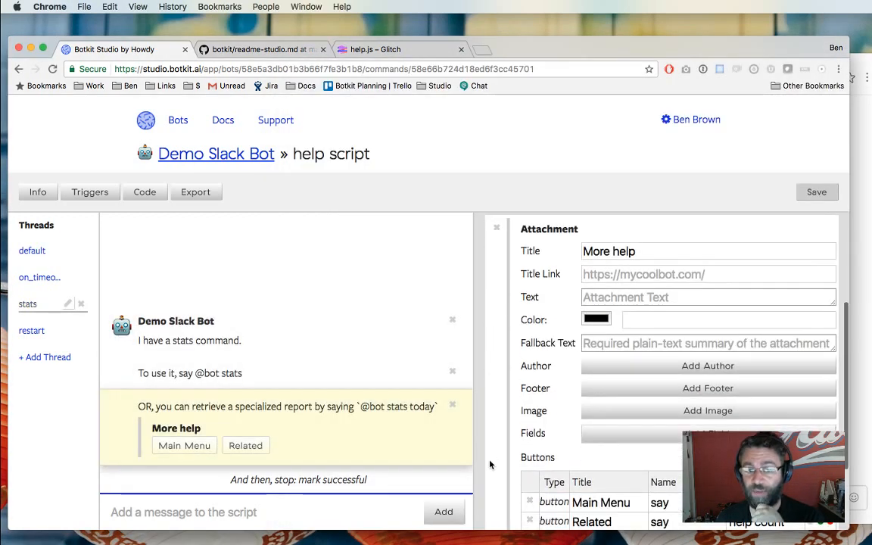
pyautogui.scroll(-3, 491, 463)
pyautogui.press('super+Tab')
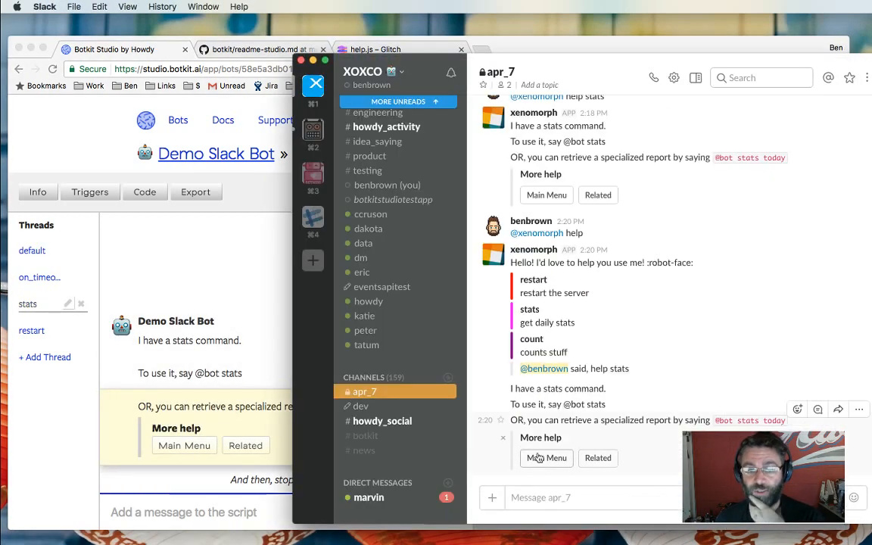
# Press Main Menu under the bot's stats reply so it reposts the restart/stats/count menu.
pyautogui.click(539, 460)
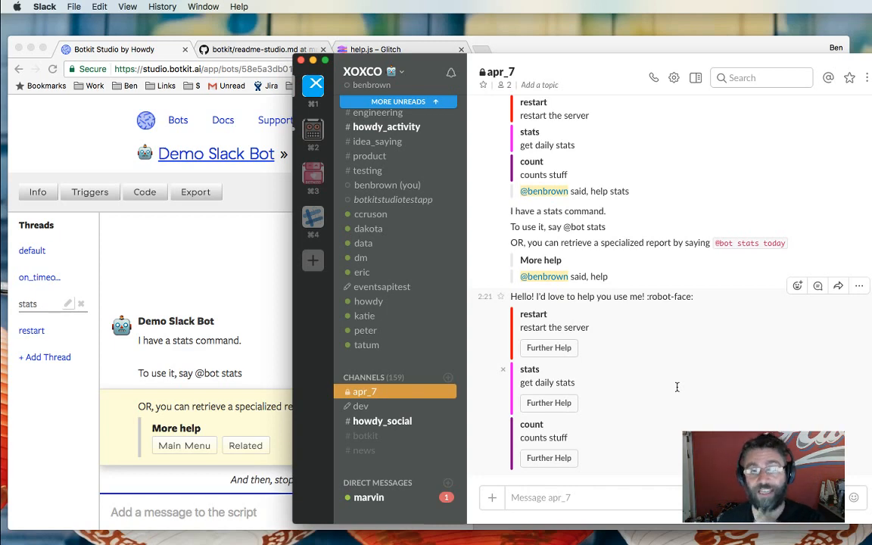
pyautogui.click(229, 321)
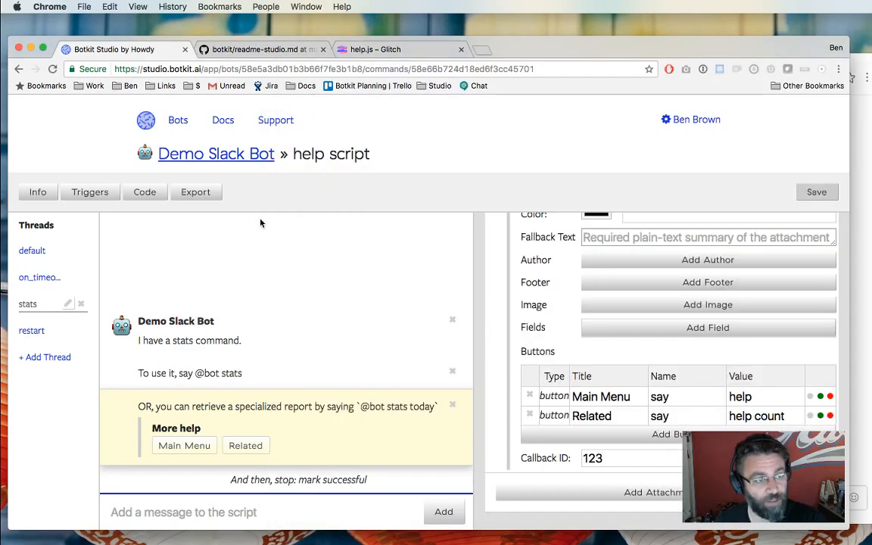
# Go back to the Demo Slack Bot's Scripts list via its breadcrumb link.
pyautogui.click(227, 159)
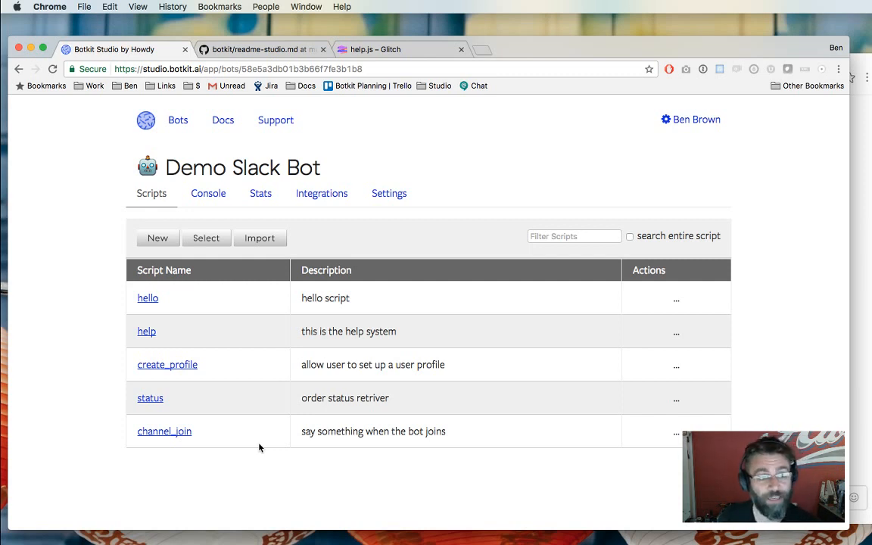
# Create a new script named yes_or_no, described as 'ask a yes or no question'.
pyautogui.click(157, 239)
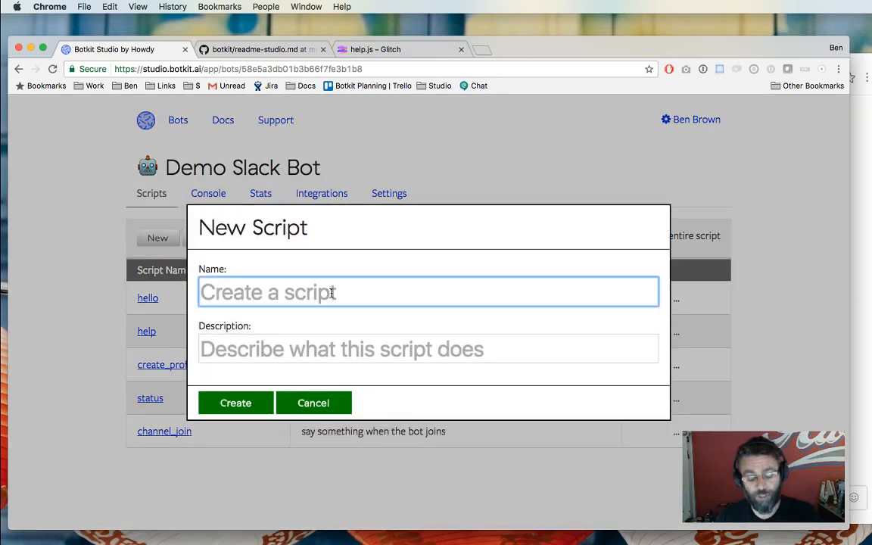
pyautogui.write('yes_or_no')
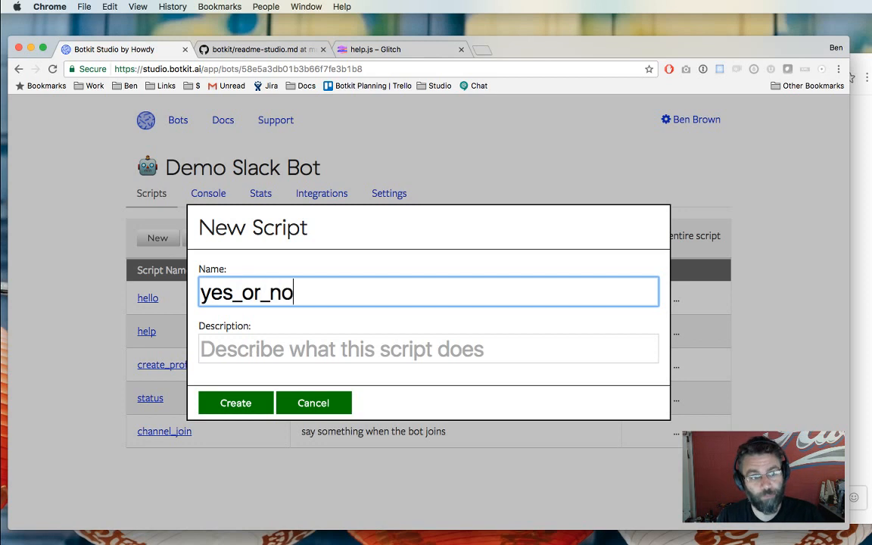
pyautogui.press('Tab')
pyautogui.write('ask ')
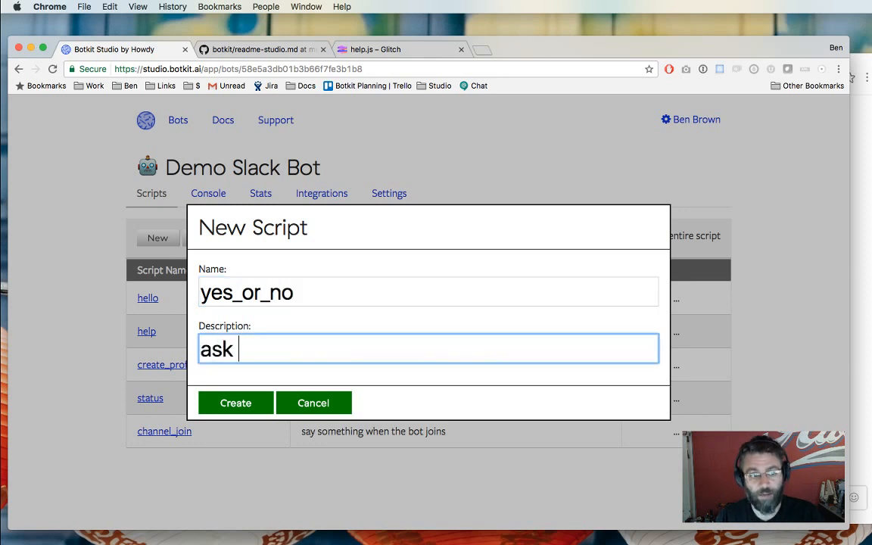
pyautogui.write('a yes or no question')
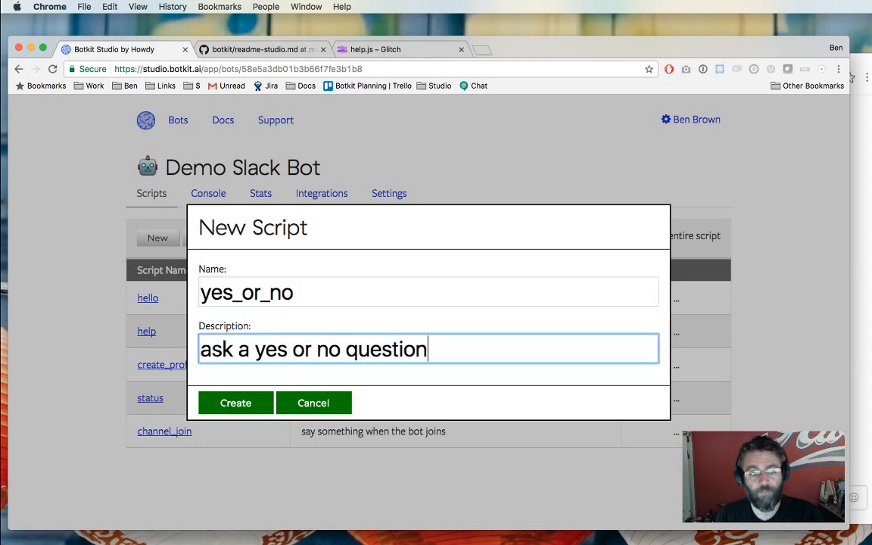
pyautogui.press('Return')
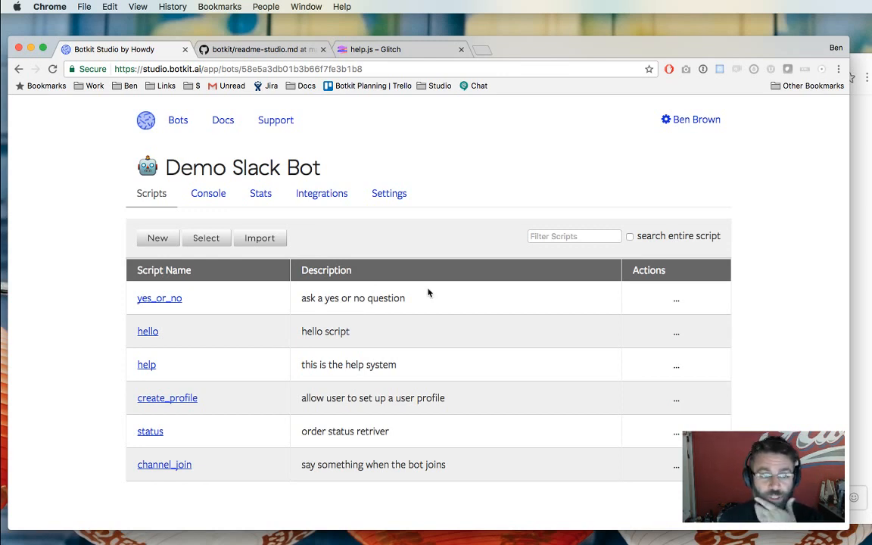
# Replace the opening message text with 'HERE IS A QUESTION FOR YOU: YES OR NO?'.
pyautogui.click(142, 298)
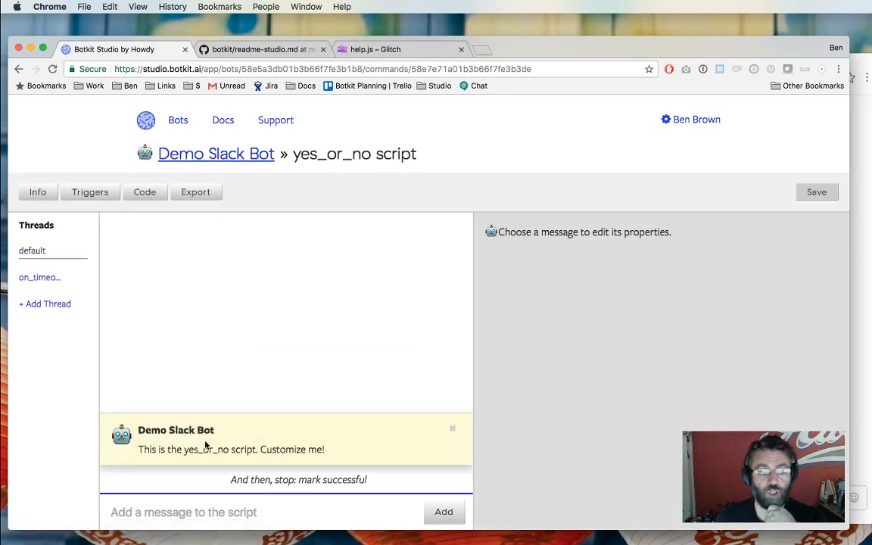
pyautogui.click(205, 445)
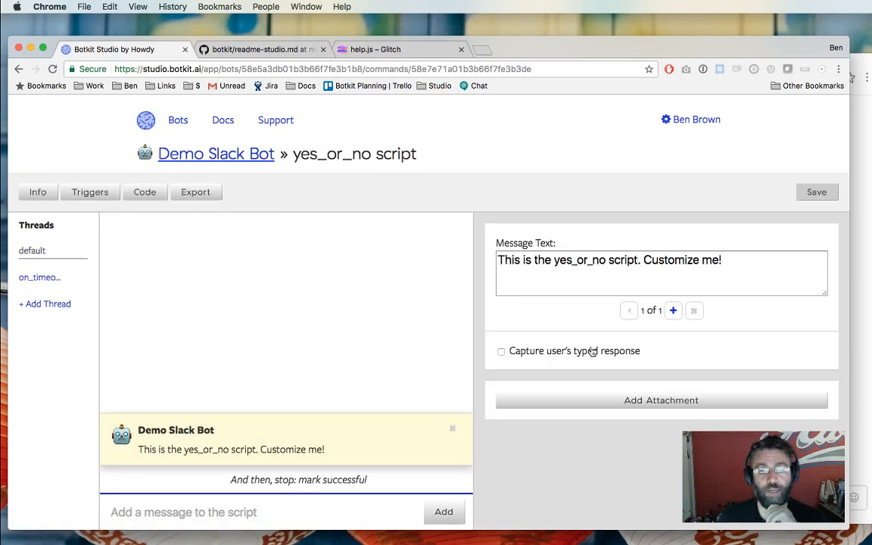
pyautogui.tripleClick(622, 283)
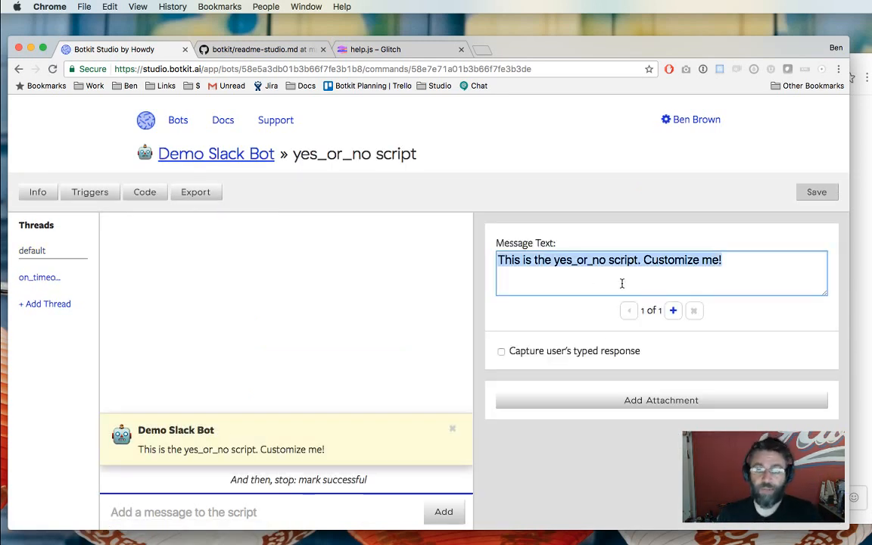
pyautogui.press('BackSpace')
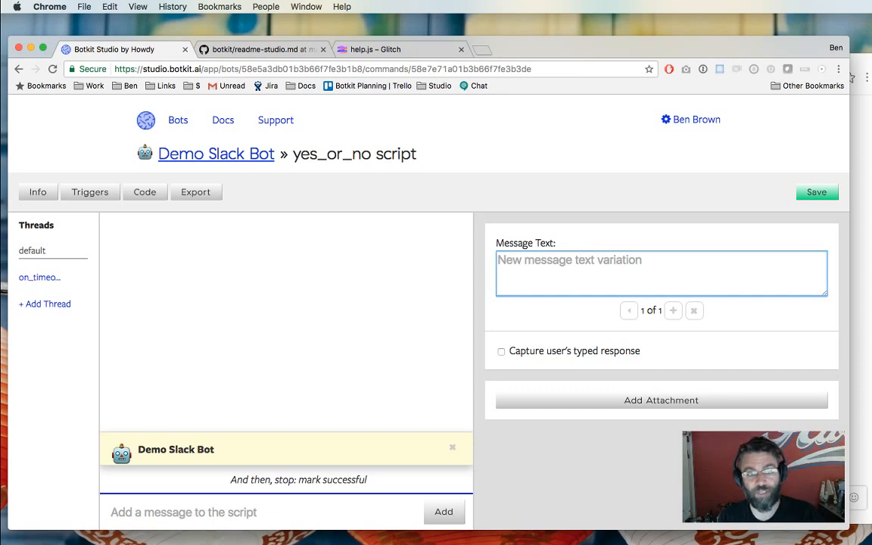
pyautogui.write('HERE IS A QUESTIO')
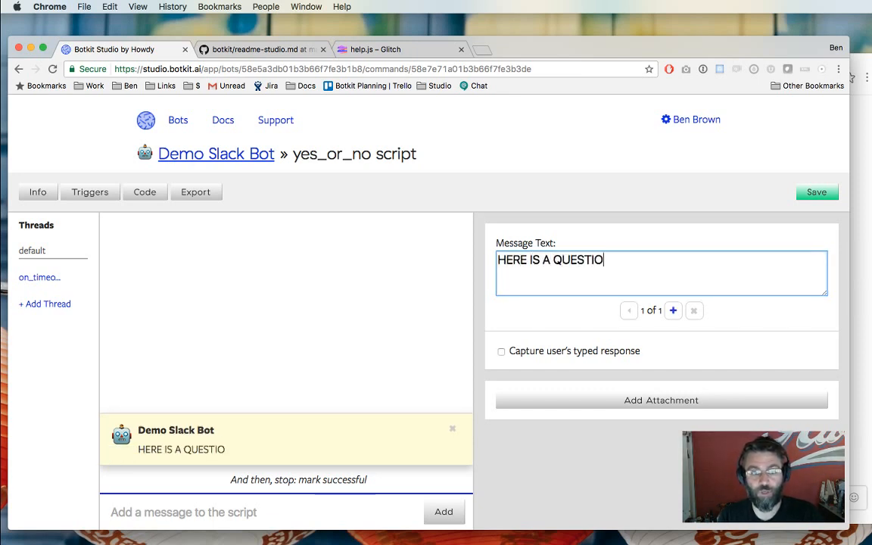
pyautogui.write('N FOR YOU:')
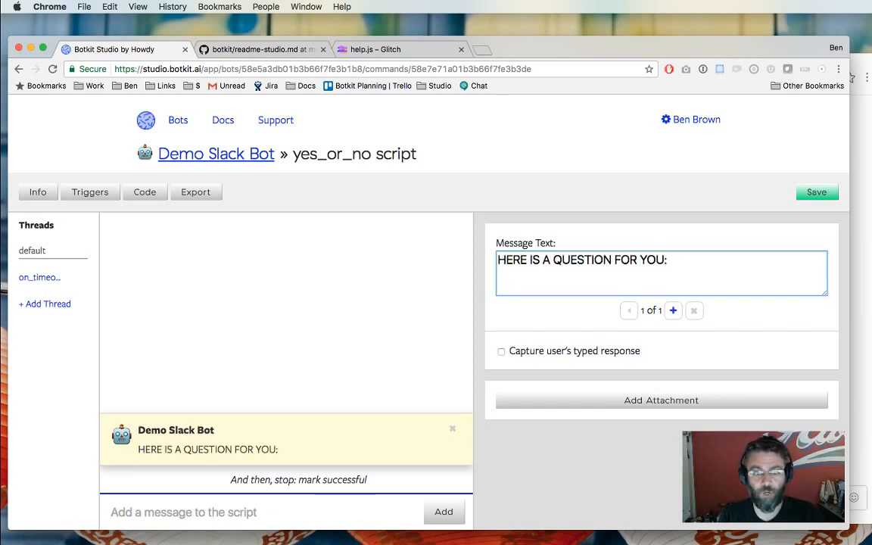
pyautogui.write(' YES ')
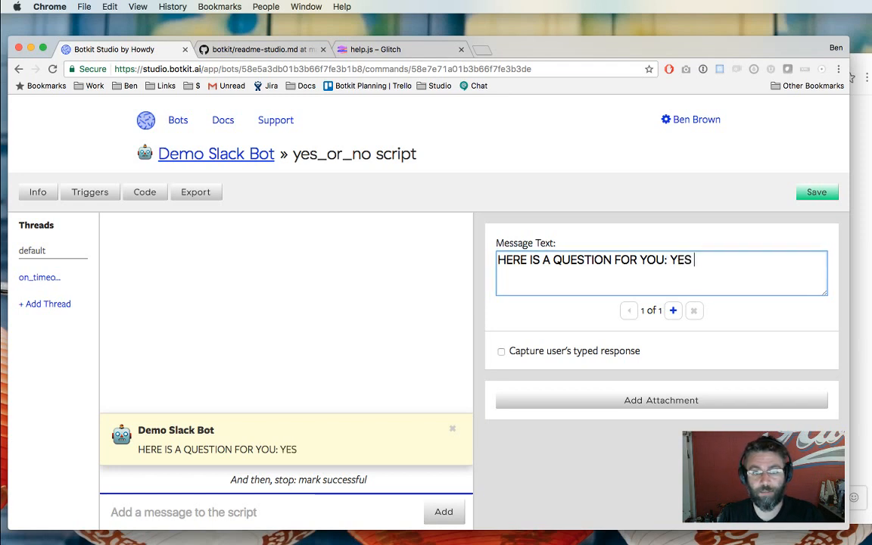
pyautogui.write('OR NO?')
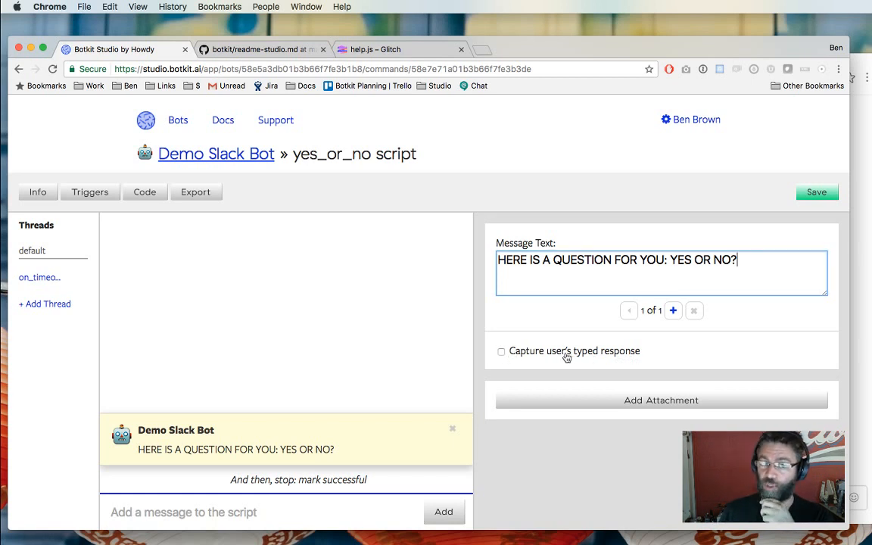
# Capture the question's reply in a new user_answer variable and save the yes_or_no script.
pyautogui.click(614, 357)
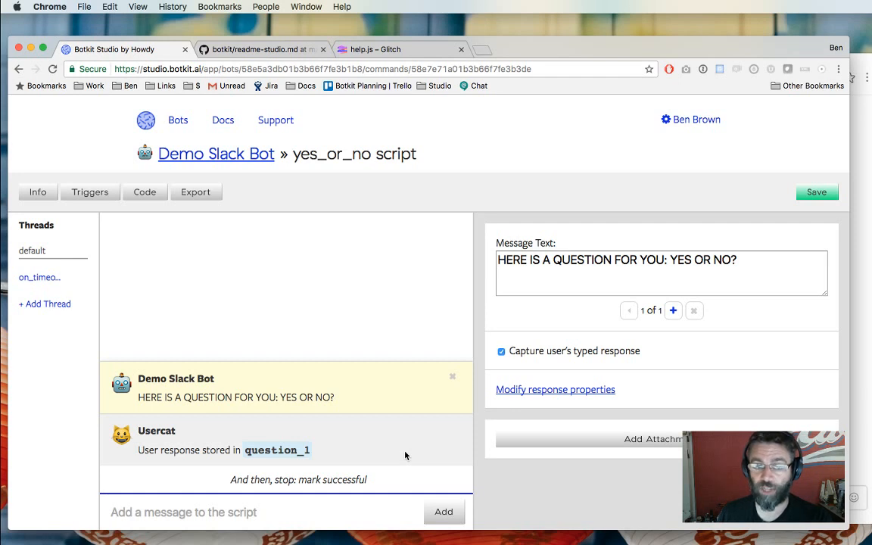
pyautogui.click(560, 390)
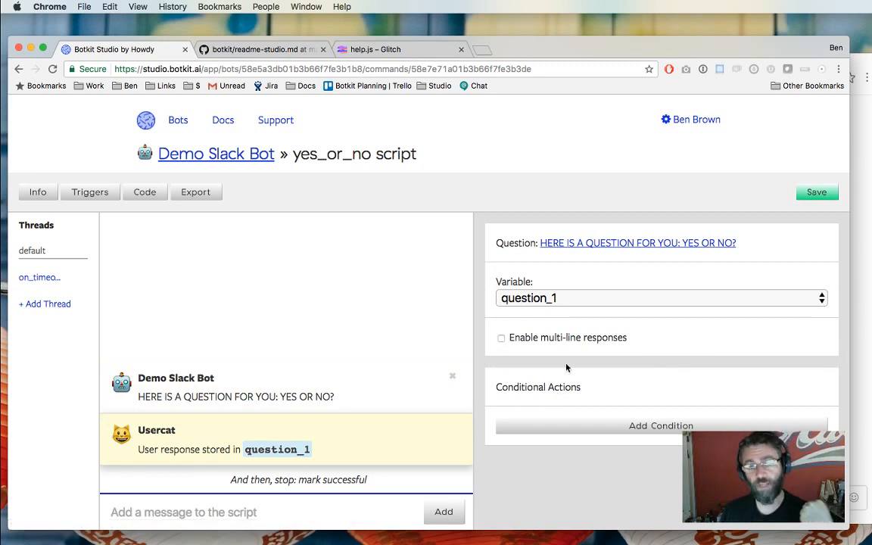
pyautogui.click(557, 298)
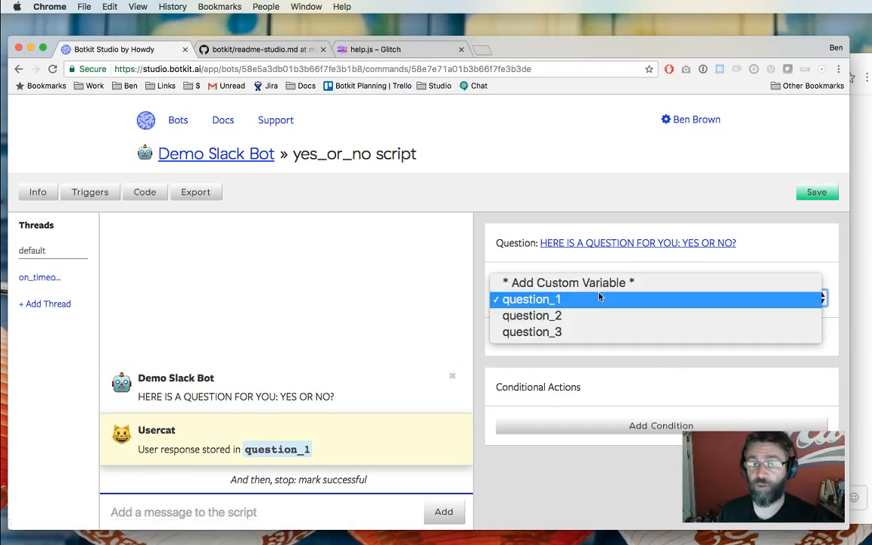
pyautogui.click(719, 287)
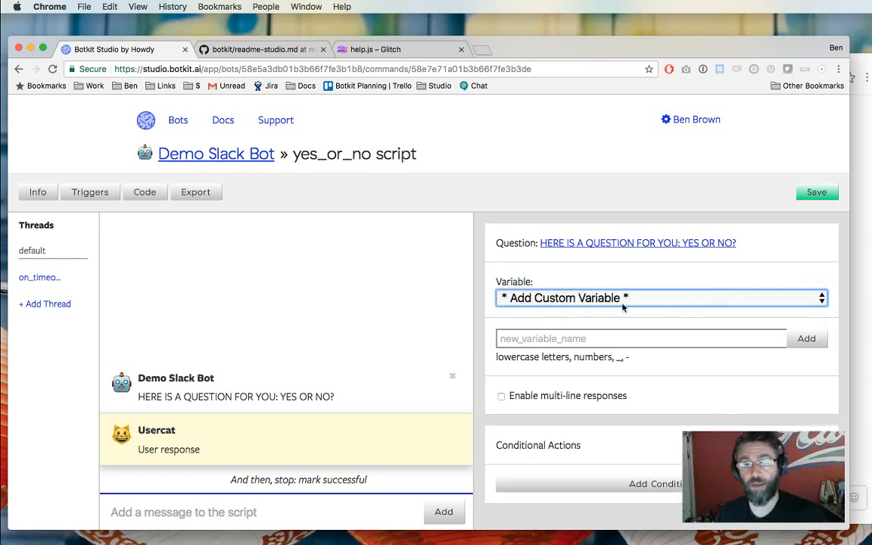
pyautogui.click(610, 340)
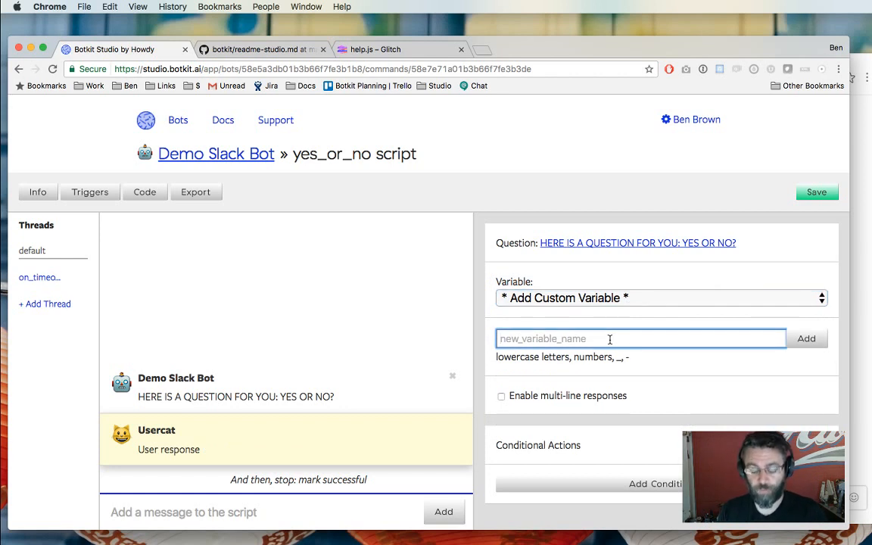
pyautogui.write('ans')
pyautogui.write('ser')
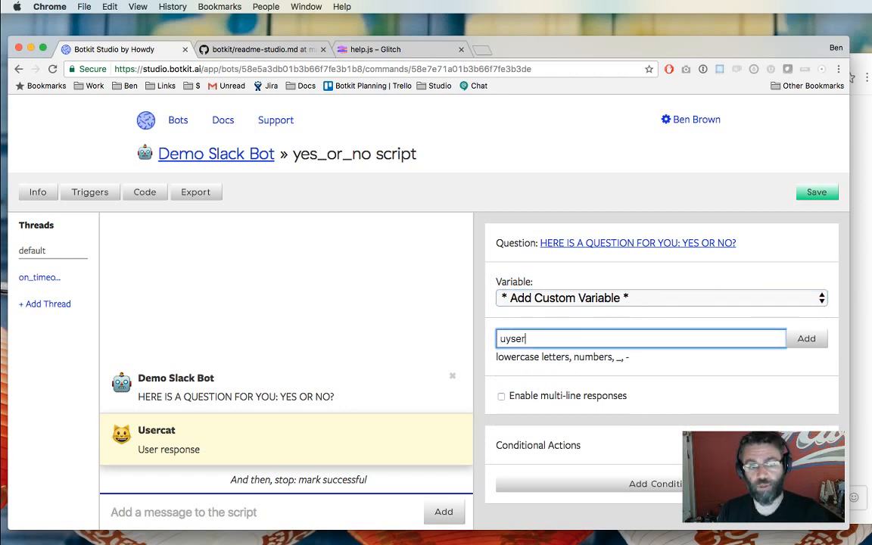
pyautogui.press('BackSpace')
pyautogui.press('BackSpace')
pyautogui.press('BackSpace')
pyautogui.press('BackSpace')
pyautogui.write('ser_answer')
pyautogui.press('Return')
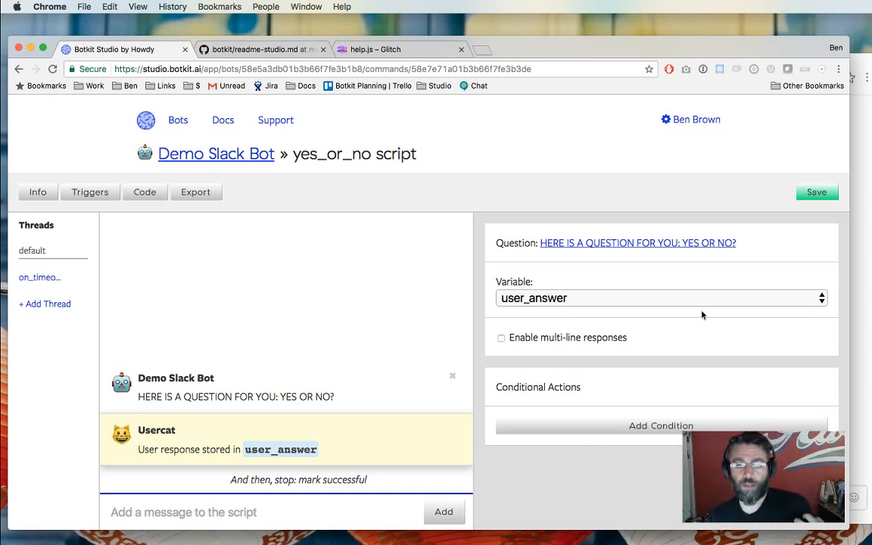
pyautogui.click(816, 192)
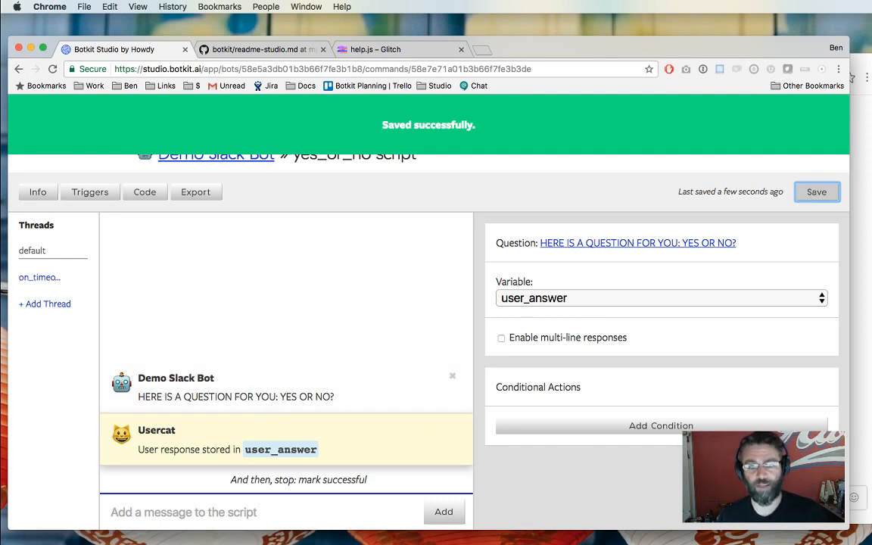
pyautogui.press('super+Tab')
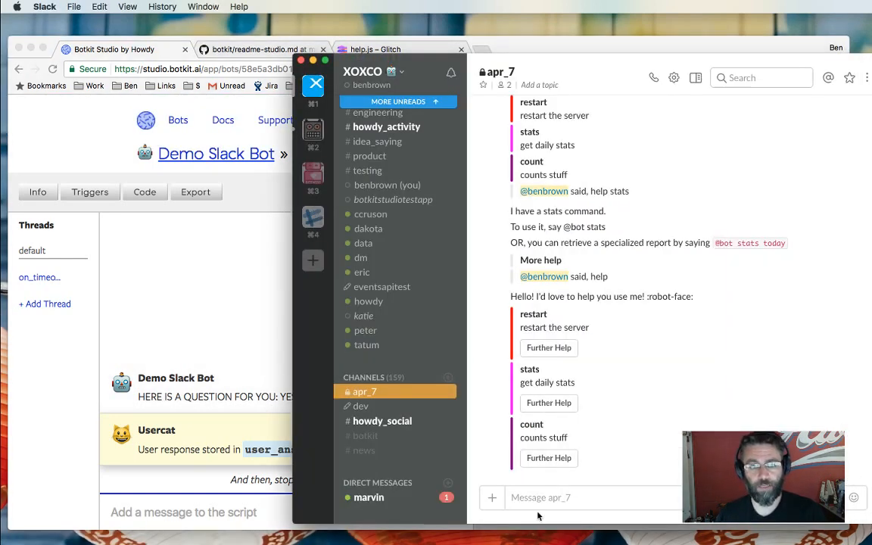
pyautogui.write('@x')
pyautogui.press('Tab')
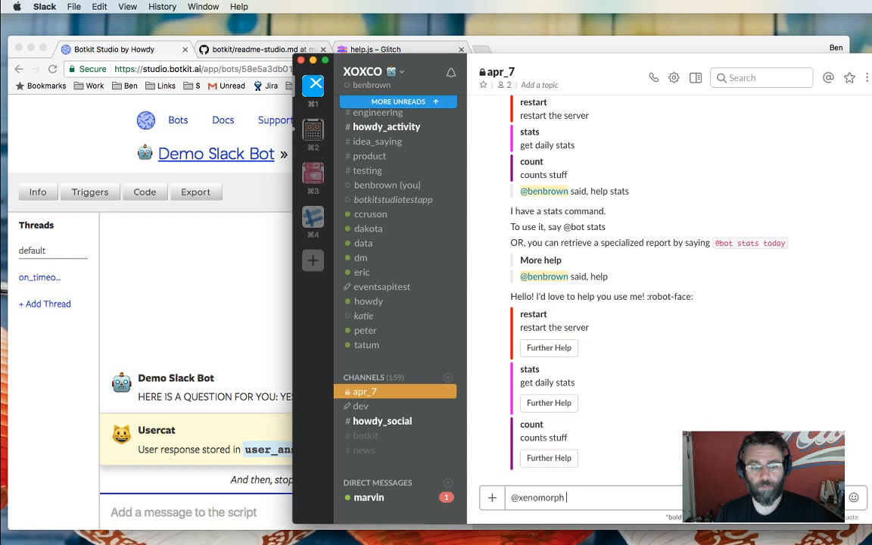
pyautogui.write('yes_or_no')
pyautogui.press('Return')
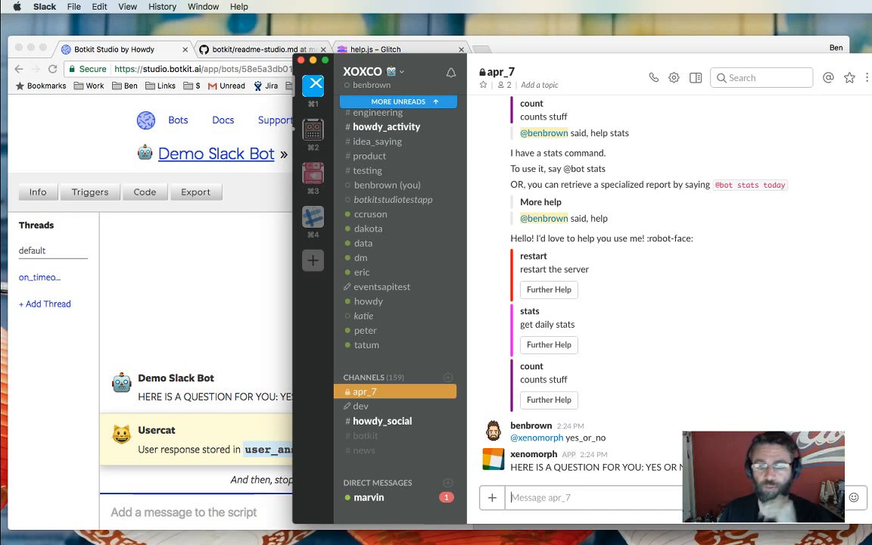
pyautogui.write('N')
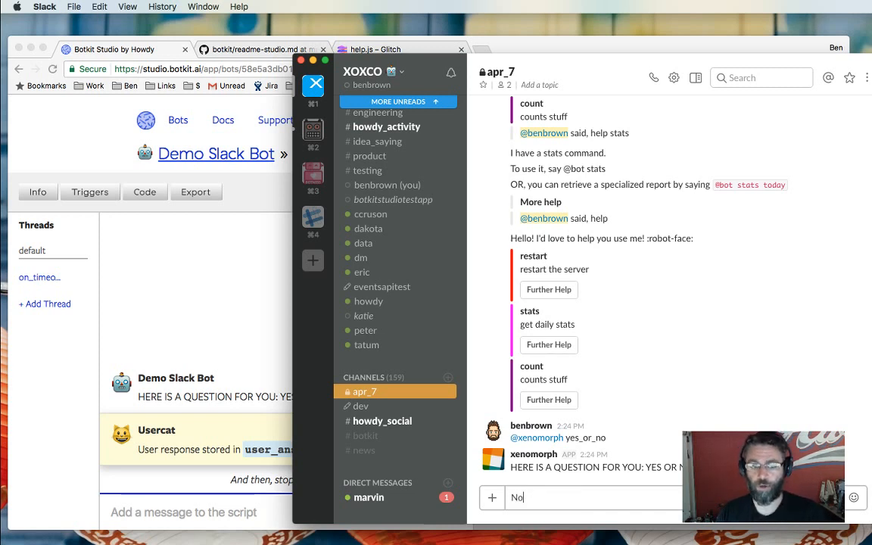
pyautogui.write('o')
pyautogui.press('Return')
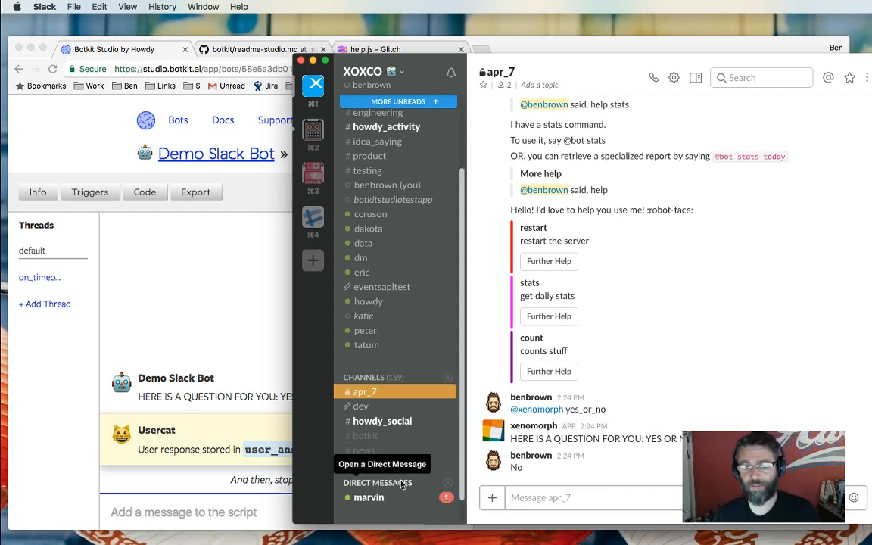
# Add a 'yes' condition that jumps to a new thread named yes_thread.
pyautogui.click(216, 292)
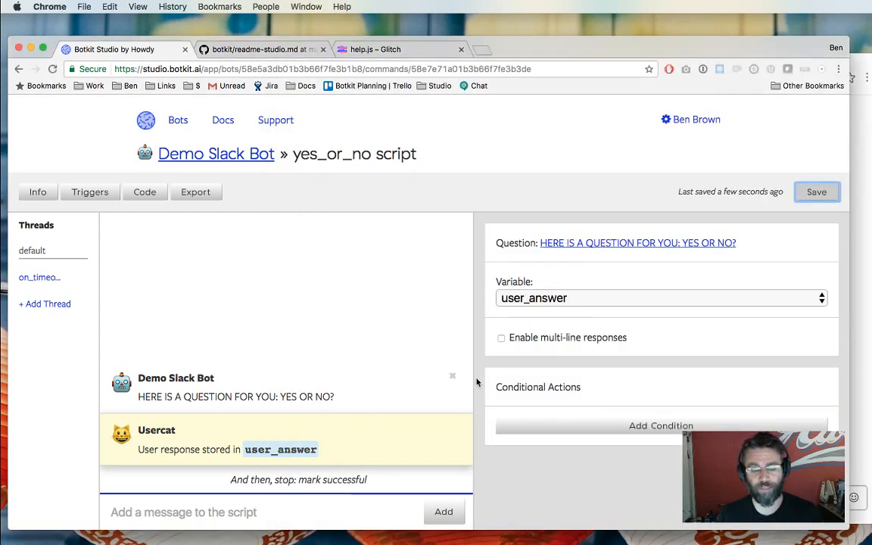
pyautogui.click(583, 428)
pyautogui.scroll(-2, 583, 432)
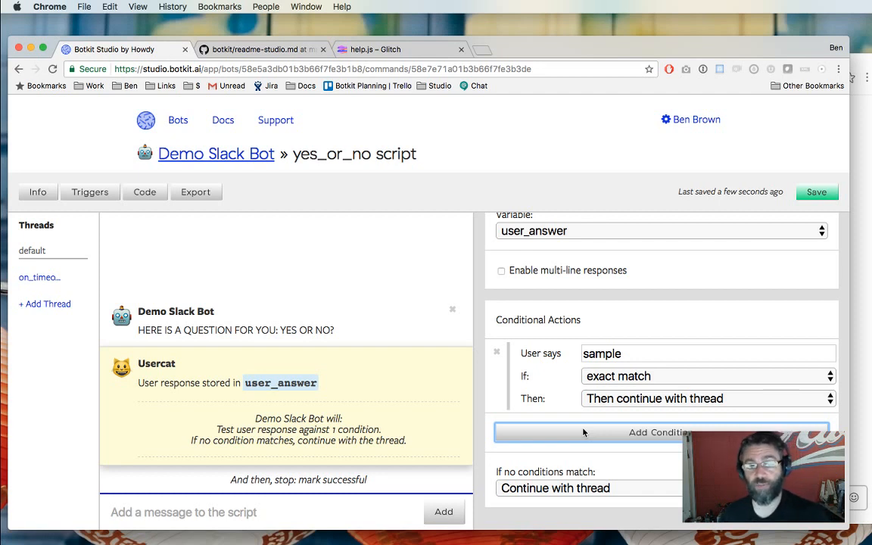
pyautogui.doubleClick(610, 357)
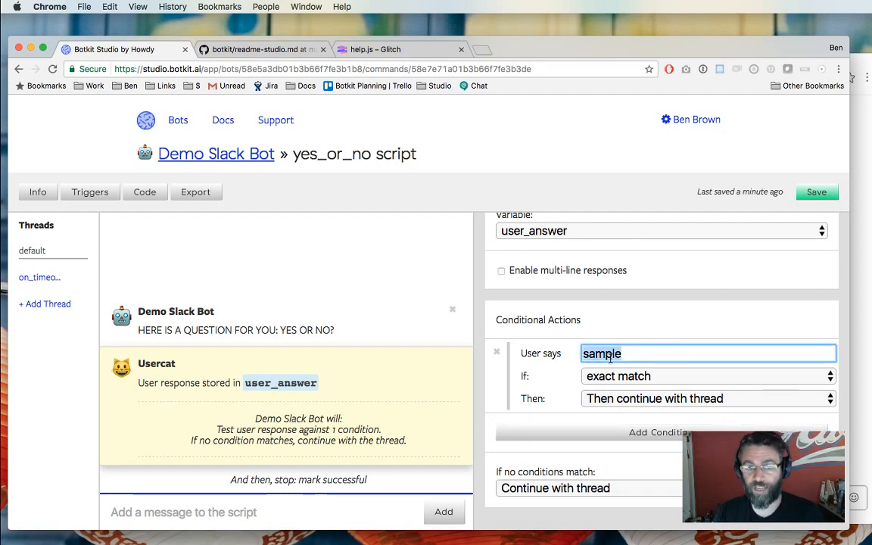
pyautogui.write('yes')
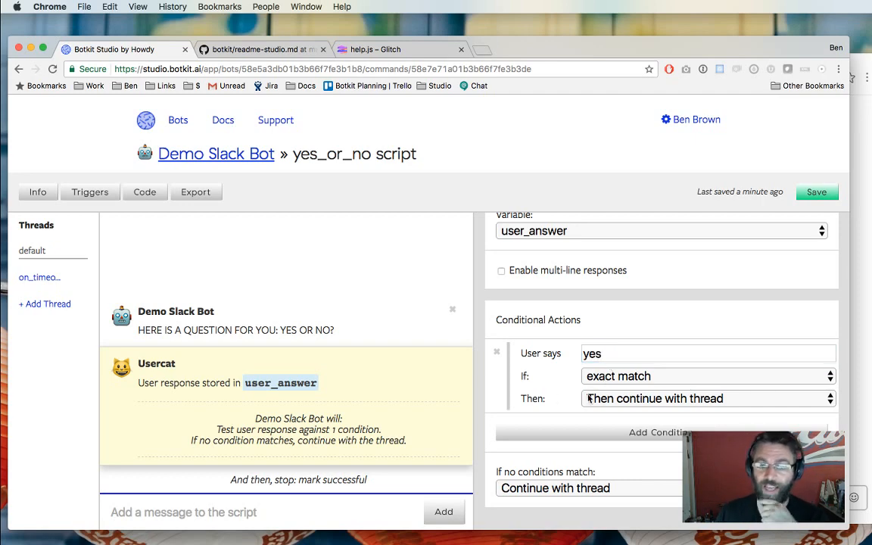
pyautogui.click(591, 398)
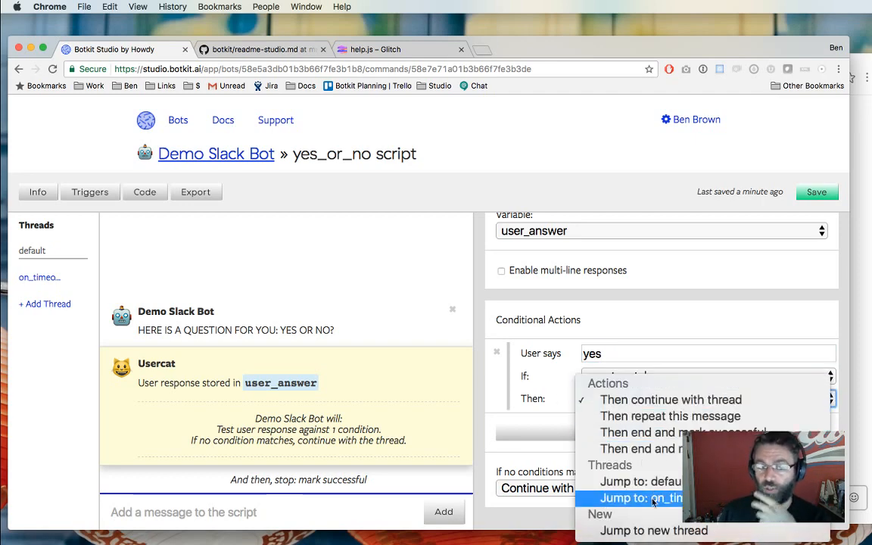
pyautogui.click(658, 530)
pyautogui.click(603, 398)
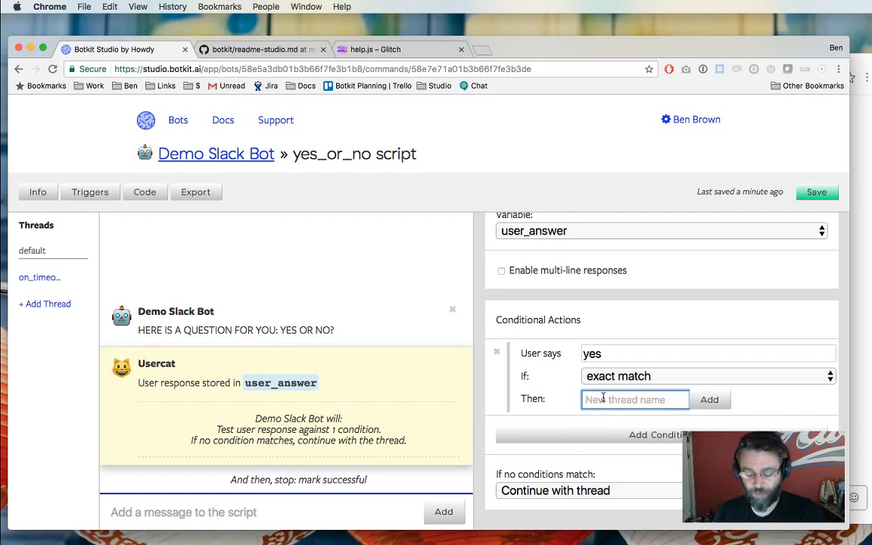
pyautogui.write('yes_thread')
pyautogui.press('Return')
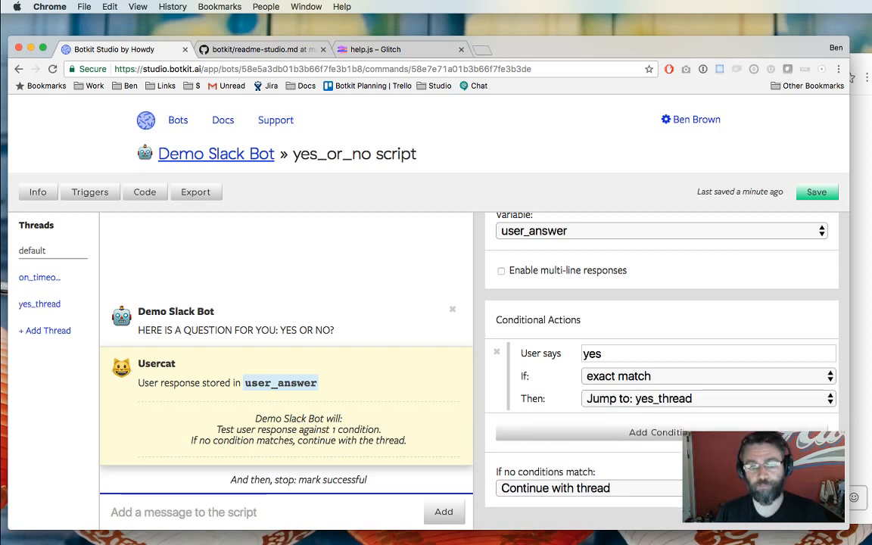
# Add a 'no' condition that jumps to a new thread named no_thread.
pyautogui.click(616, 431)
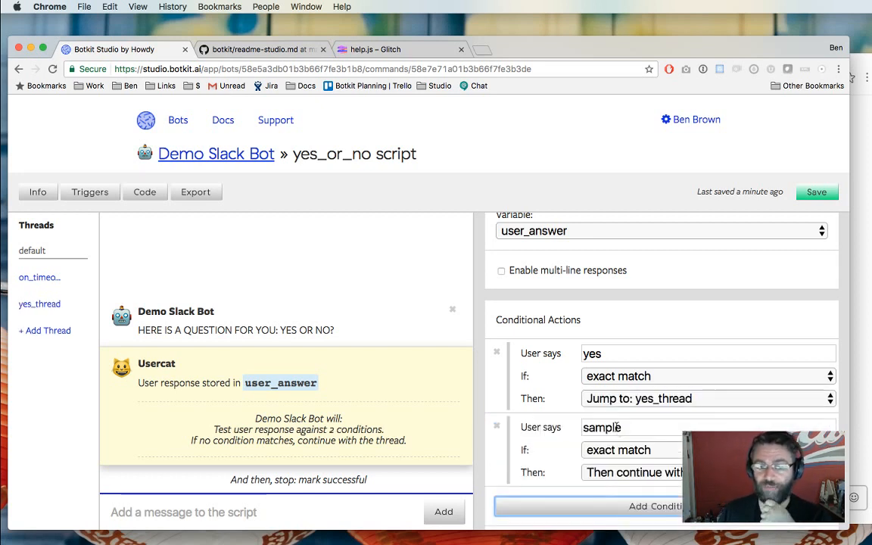
pyautogui.doubleClick(617, 429)
pyautogui.write('no')
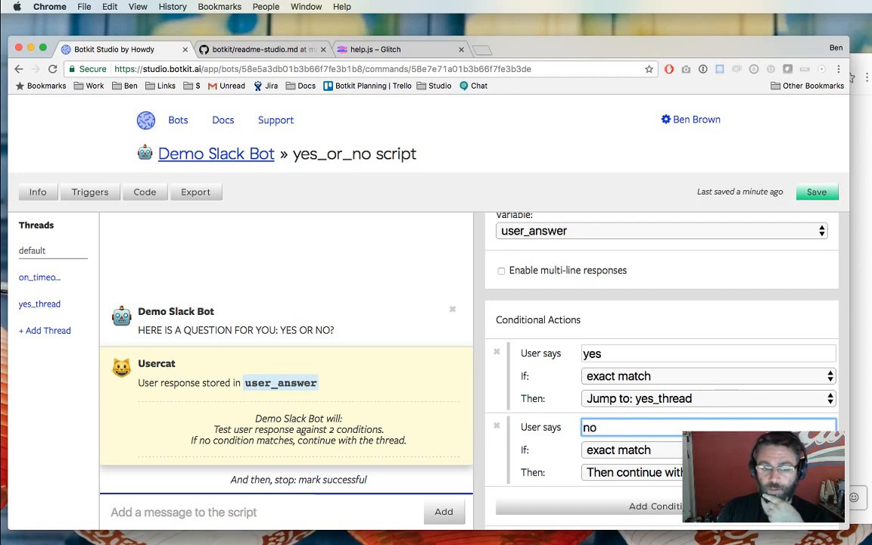
pyautogui.click(637, 472)
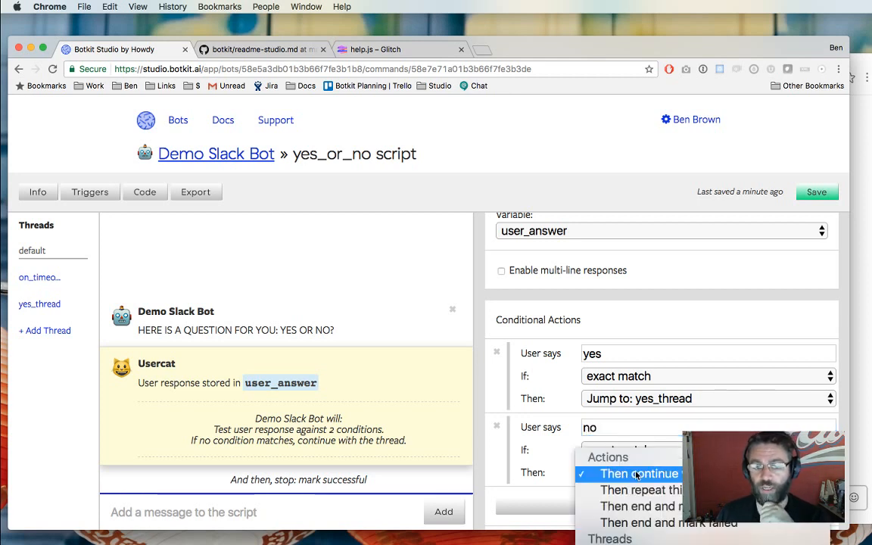
pyautogui.click(628, 529)
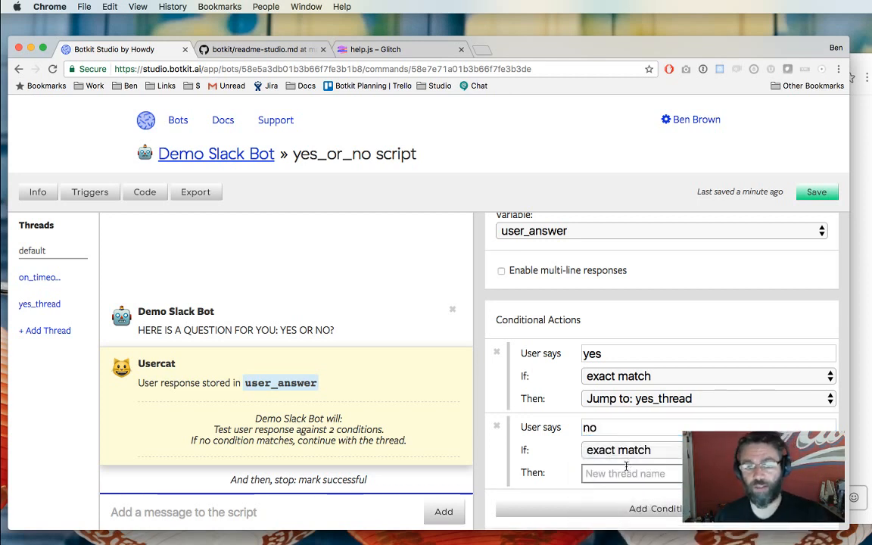
pyautogui.click(626, 470)
pyautogui.write('no_thread')
pyautogui.press('Return')
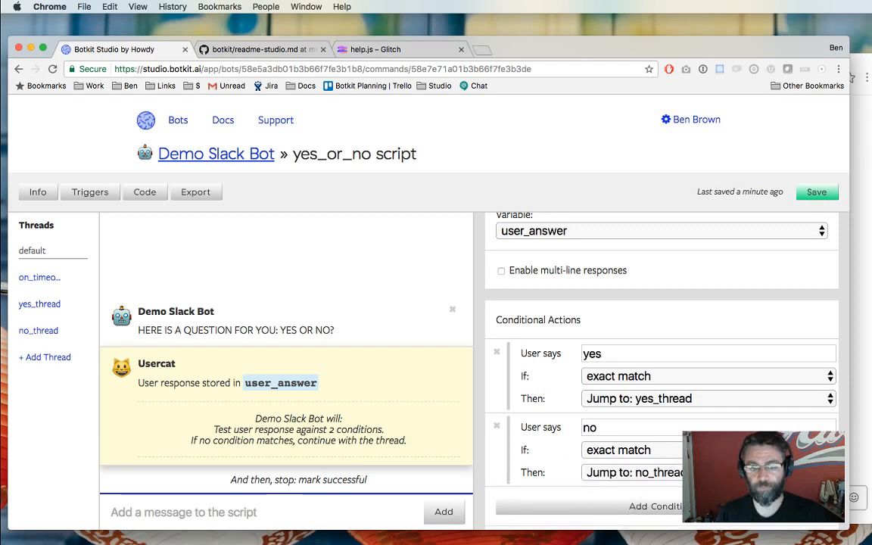
# Make unmatched replies repeat the question, then save the script.
pyautogui.scroll(-3, 662, 363)
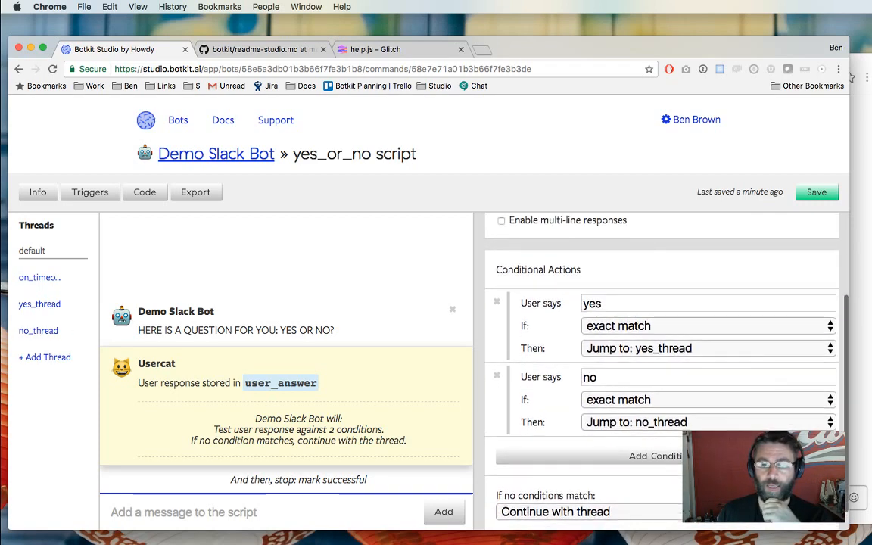
pyautogui.scroll(-1, 588, 419)
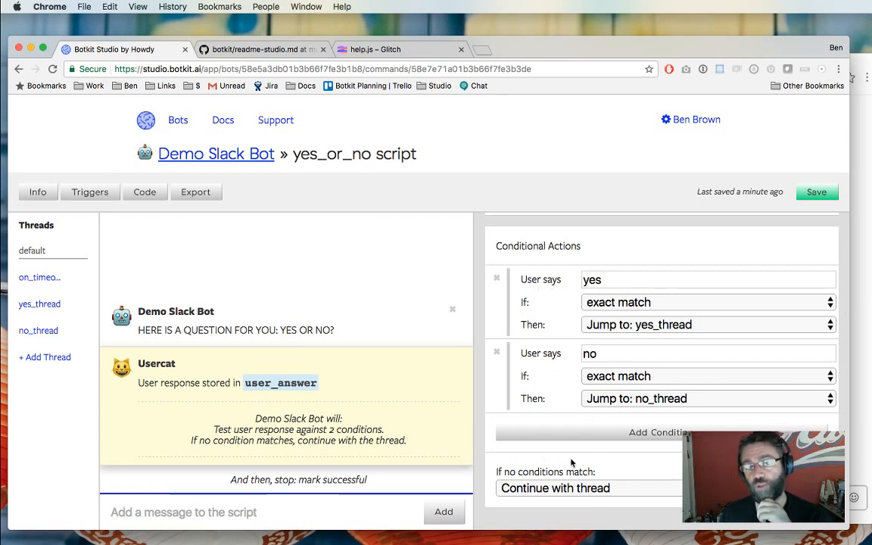
pyautogui.click(536, 488)
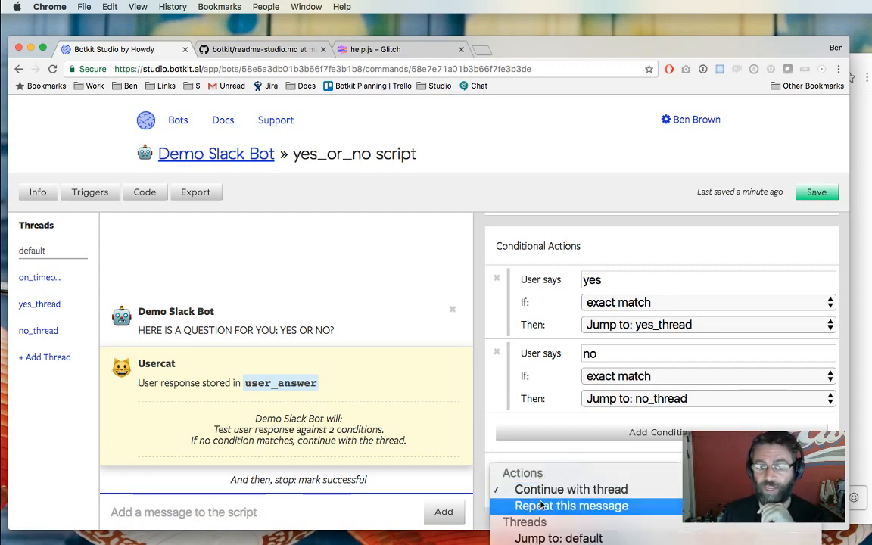
pyautogui.click(539, 505)
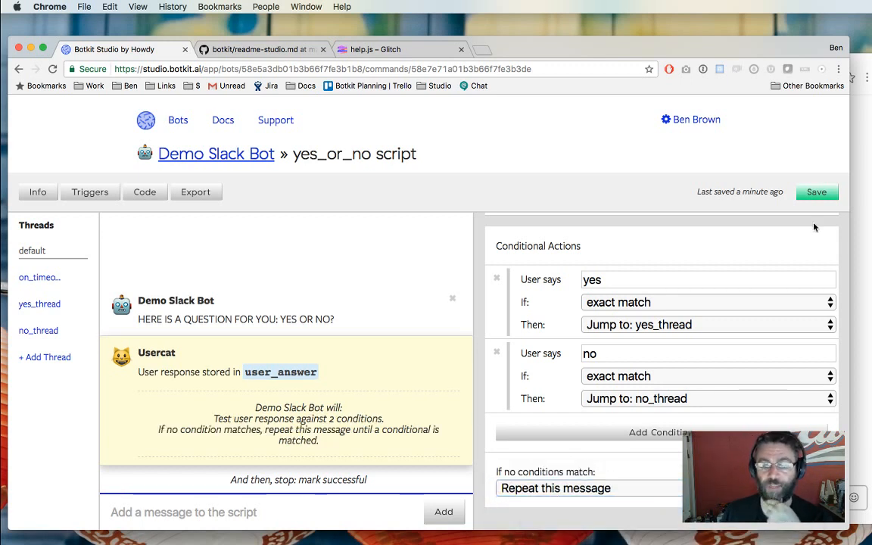
pyautogui.click(814, 191)
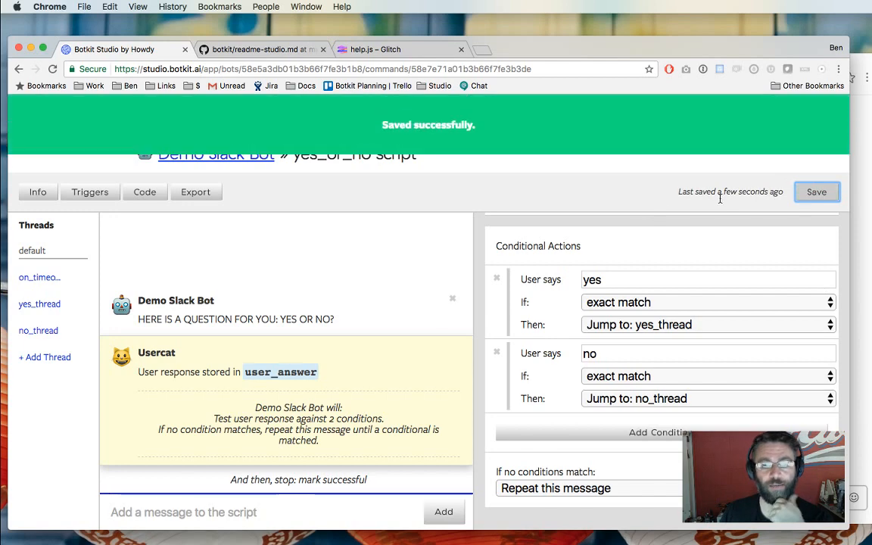
pyautogui.press('super+Tab')
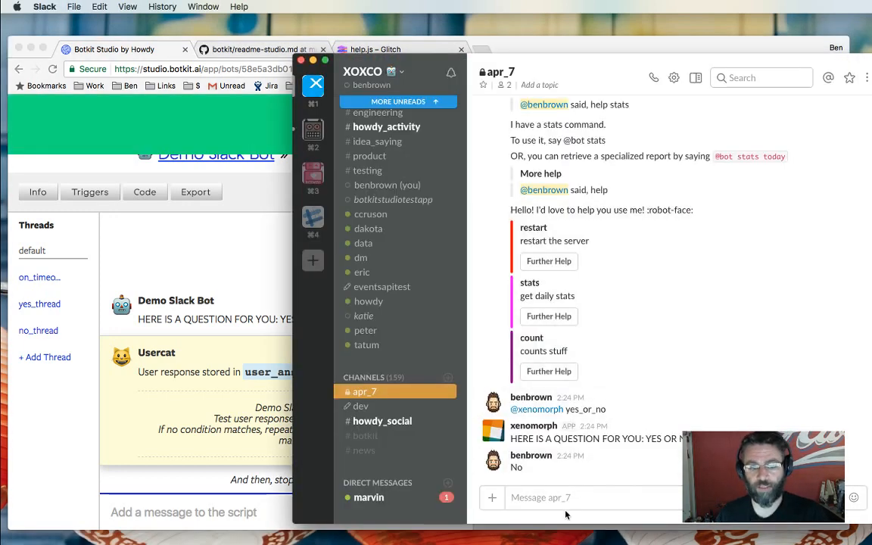
pyautogui.write('@xenomorph ')
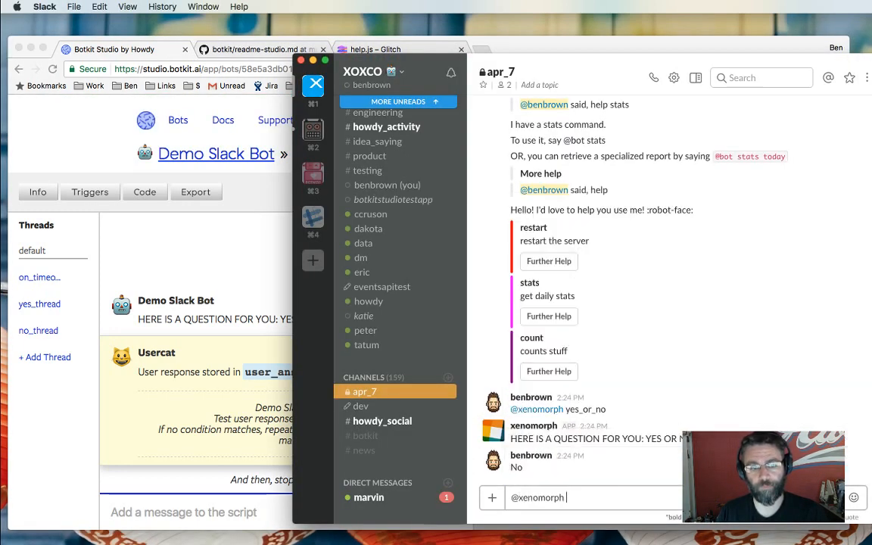
pyautogui.write('yes_or_no')
pyautogui.press('Return')
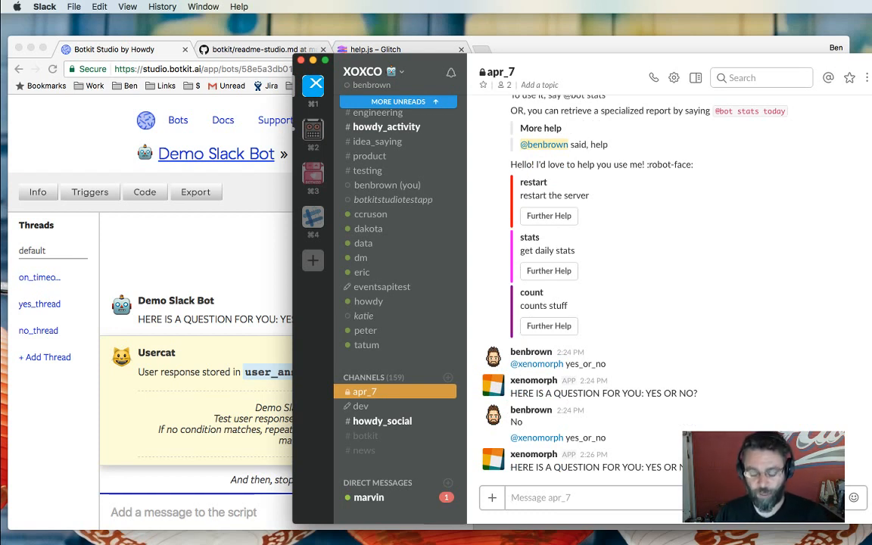
pyautogui.write('foo!')
pyautogui.press('Return')
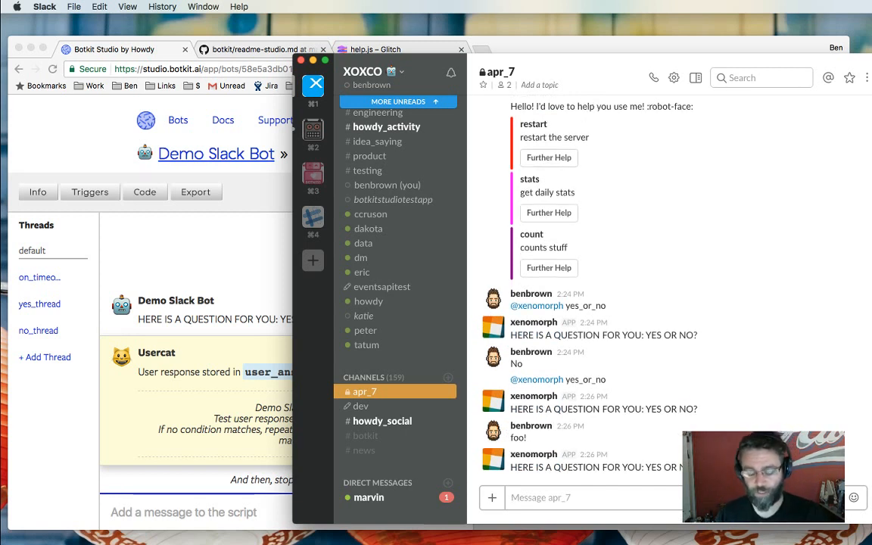
pyautogui.write('yes')
pyautogui.press('Return')
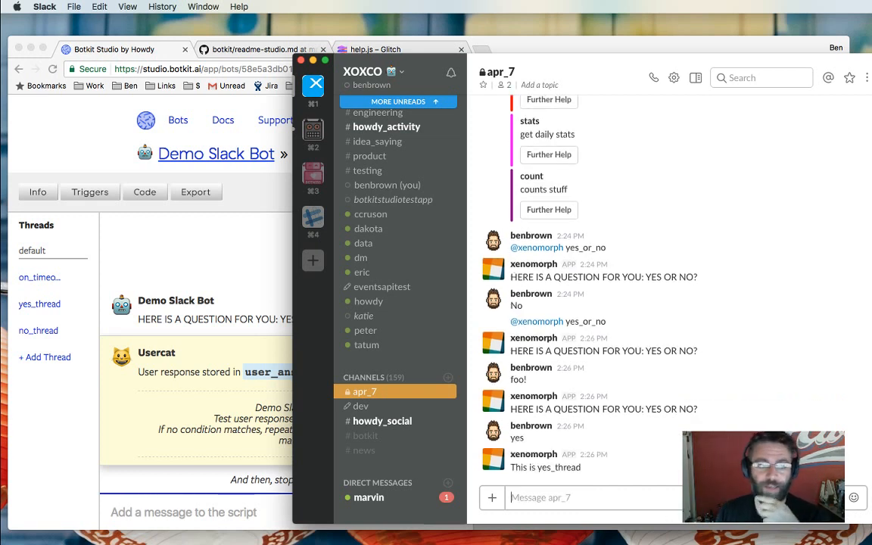
pyautogui.click(245, 424)
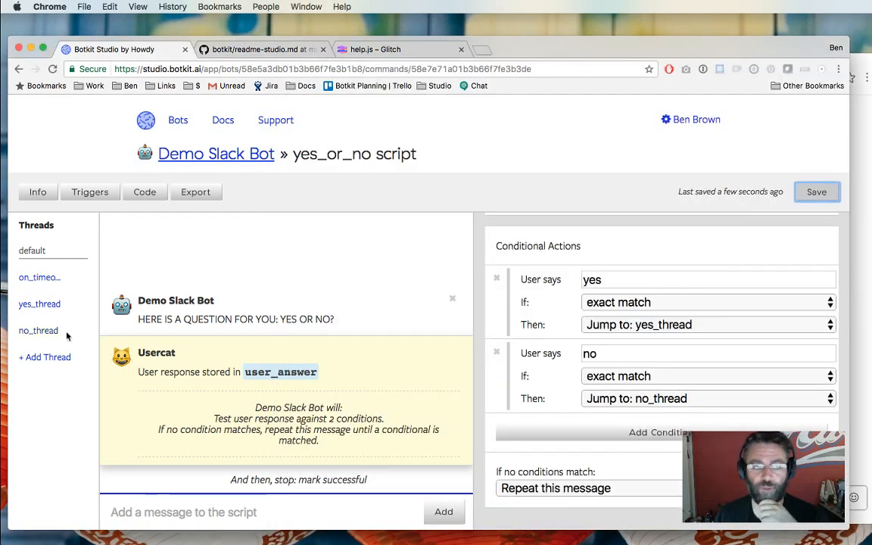
# Change the yes_thread reply to 'HOORAY!! I love it when people say yes.'.
pyautogui.click(41, 305)
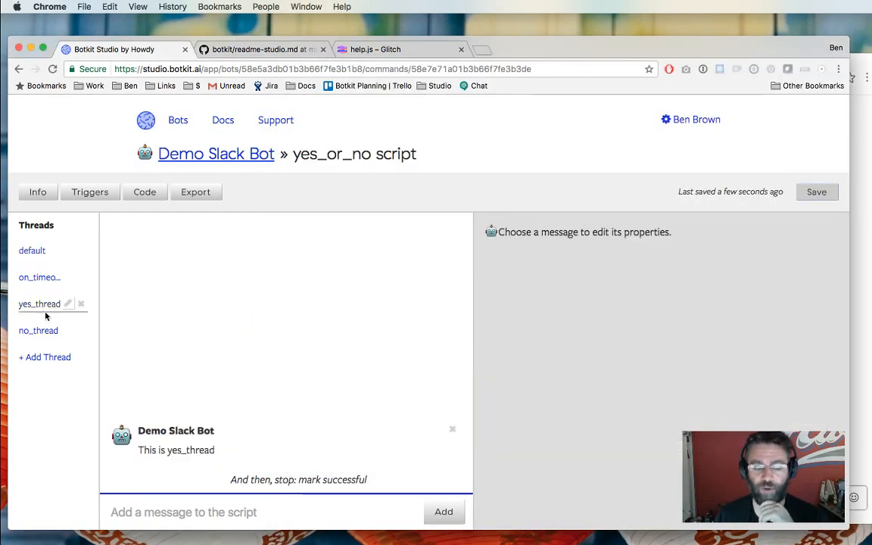
pyautogui.click(187, 454)
pyautogui.click(573, 277)
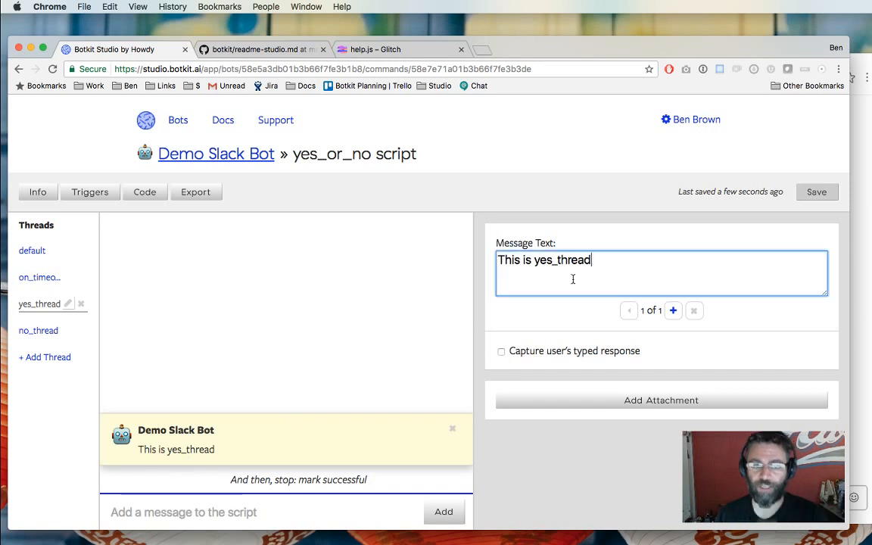
pyautogui.press('super+a')
pyautogui.write('HOORAY!! ')
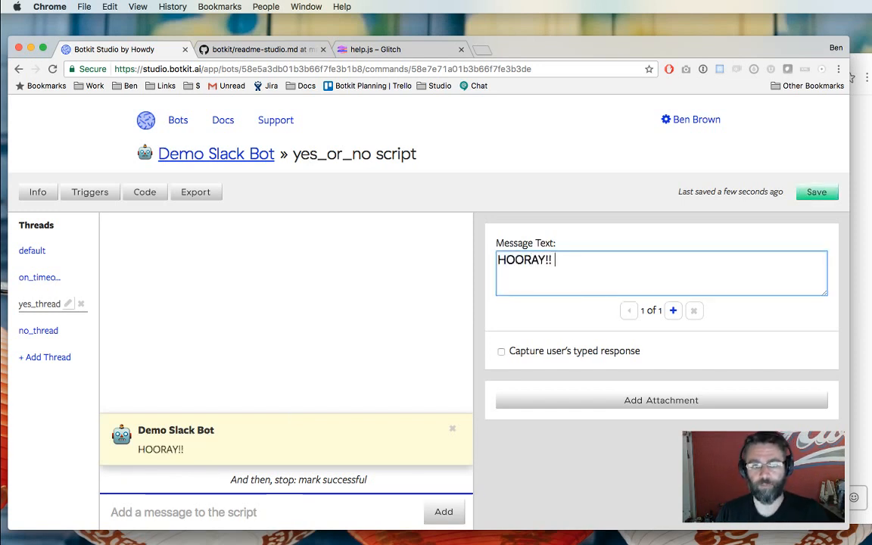
pyautogui.write('I love it when people s')
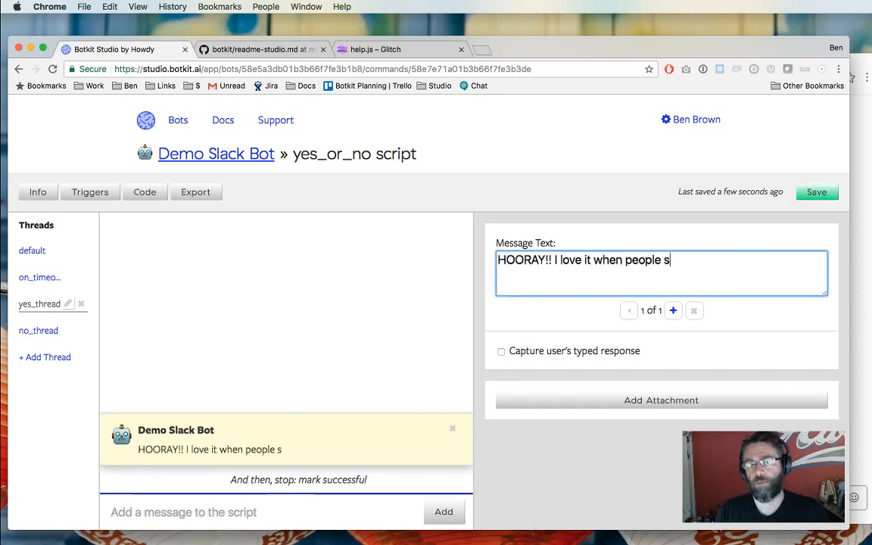
pyautogui.write('ay yes.')
# Change the no_thread reply to 'TOO BAD!!' and save the script.
pyautogui.click(21, 331)
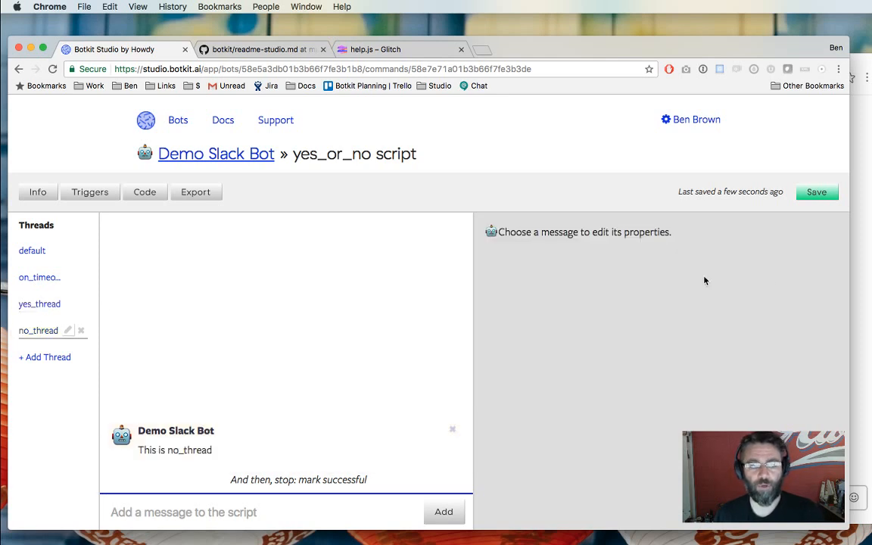
pyautogui.click(264, 459)
pyautogui.press('super+a')
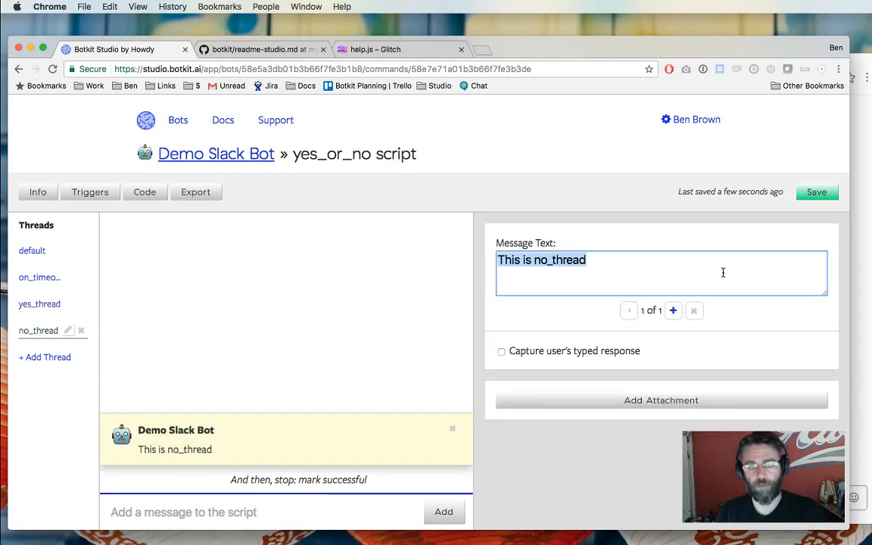
pyautogui.write('TOO BAD!!')
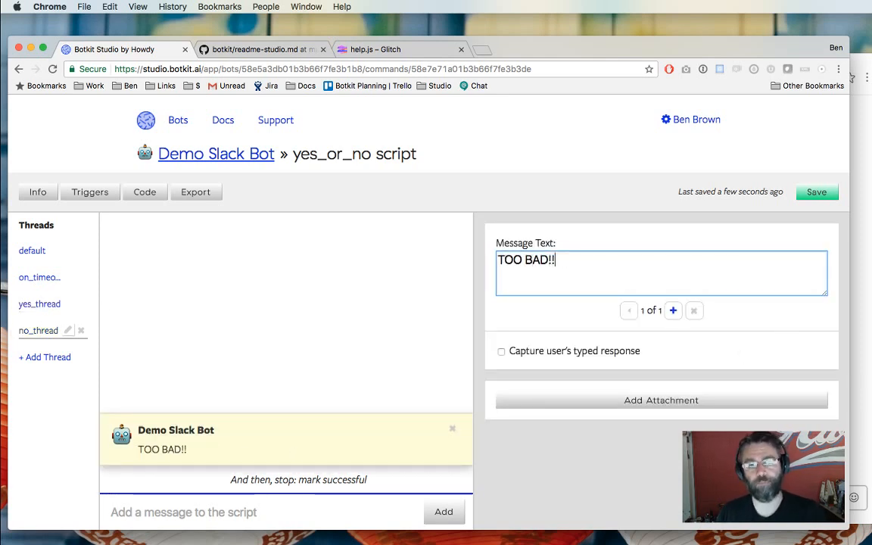
pyautogui.click(815, 192)
pyautogui.click(848, 365)
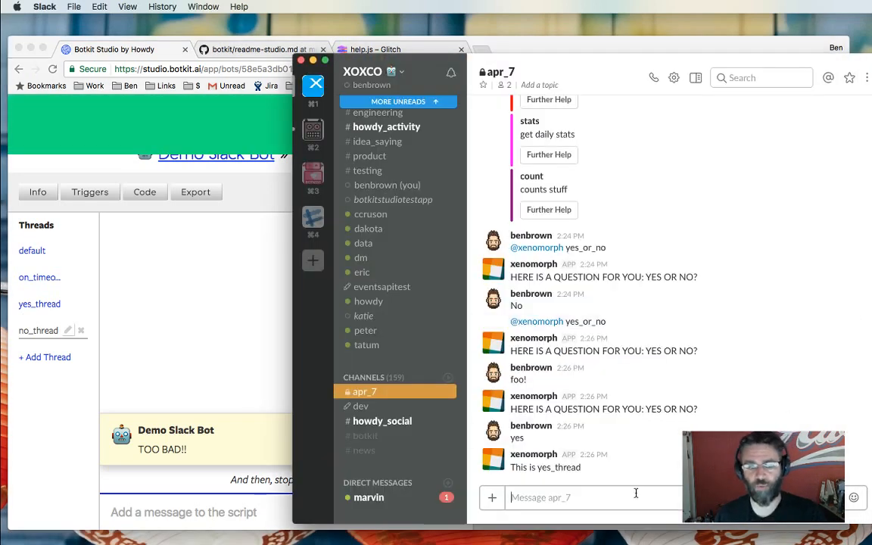
pyautogui.write('@xenomorph yes_or_no')
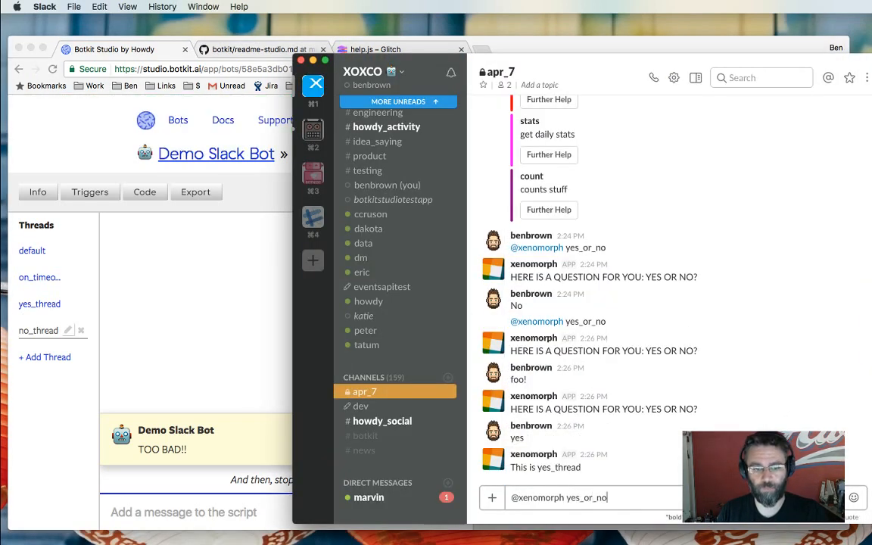
pyautogui.press('Return')
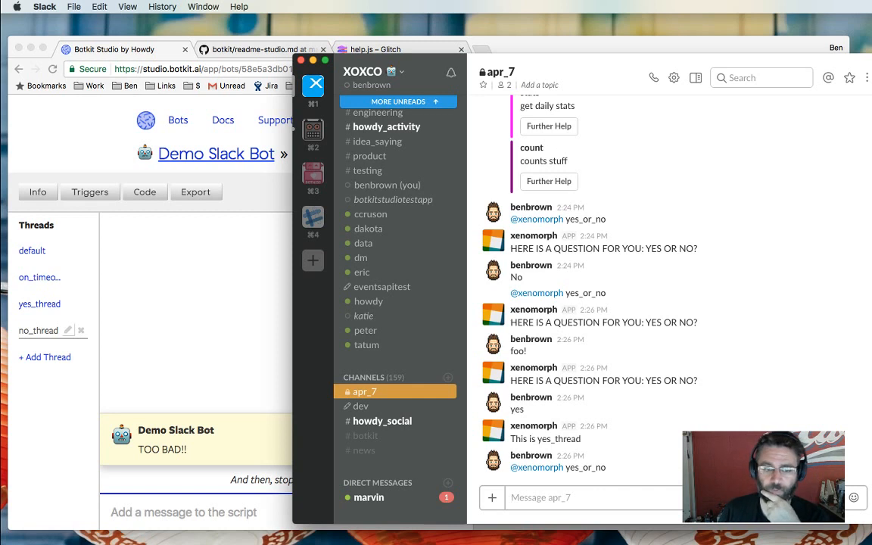
pyautogui.write('no')
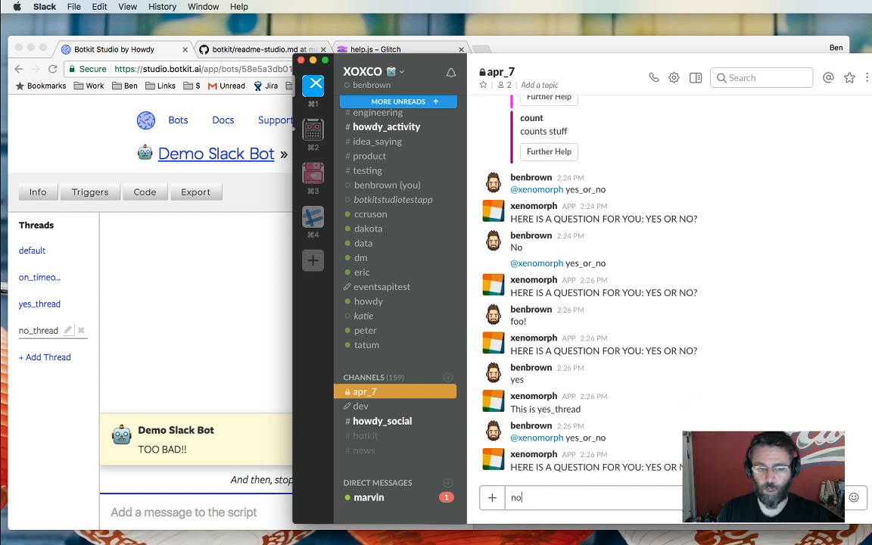
pyautogui.press('Return')
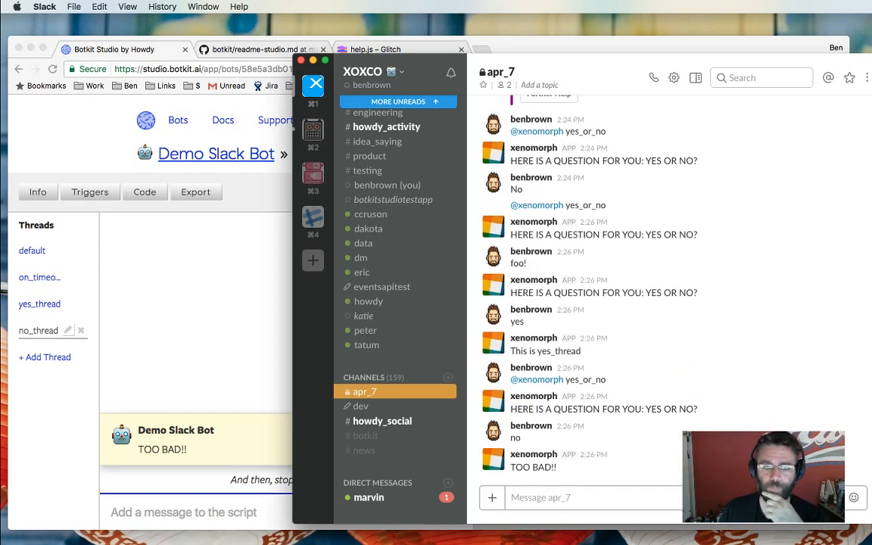
pyautogui.write('@xe')
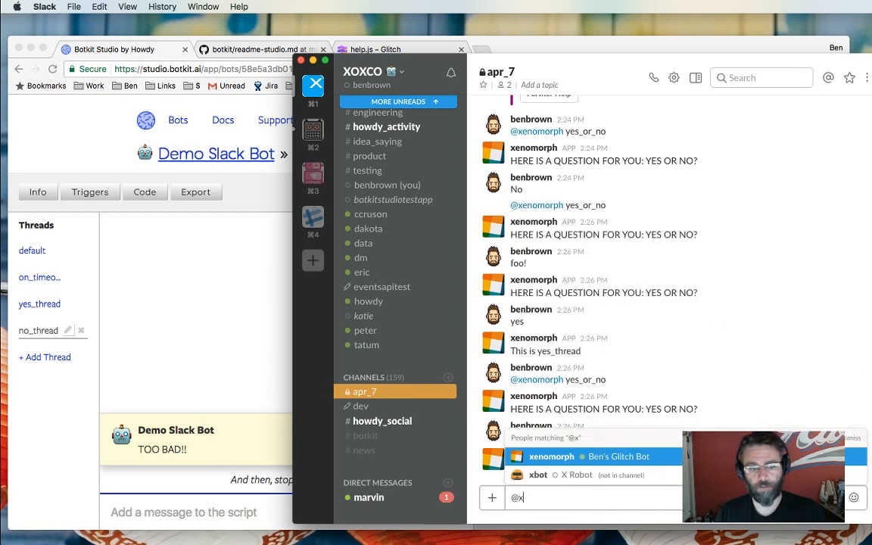
pyautogui.press('Tab')
pyautogui.write('yes_or_no')
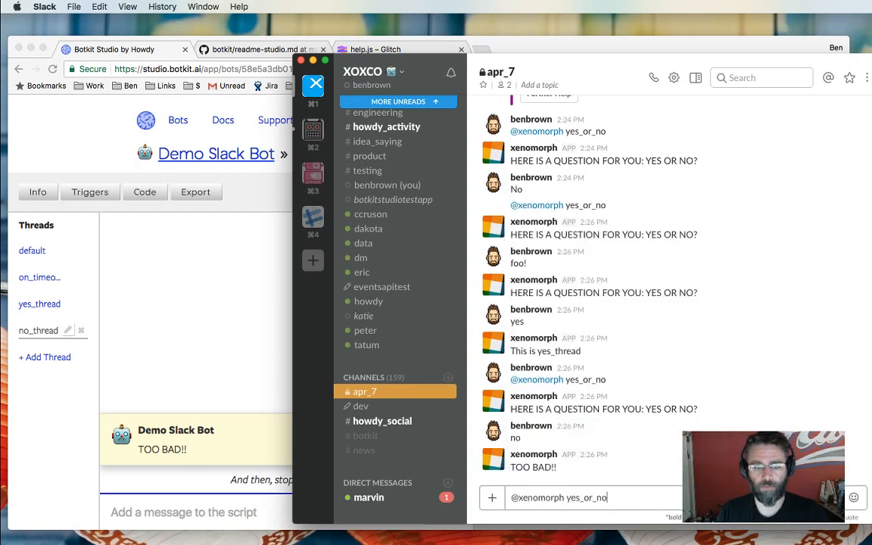
pyautogui.press('Return')
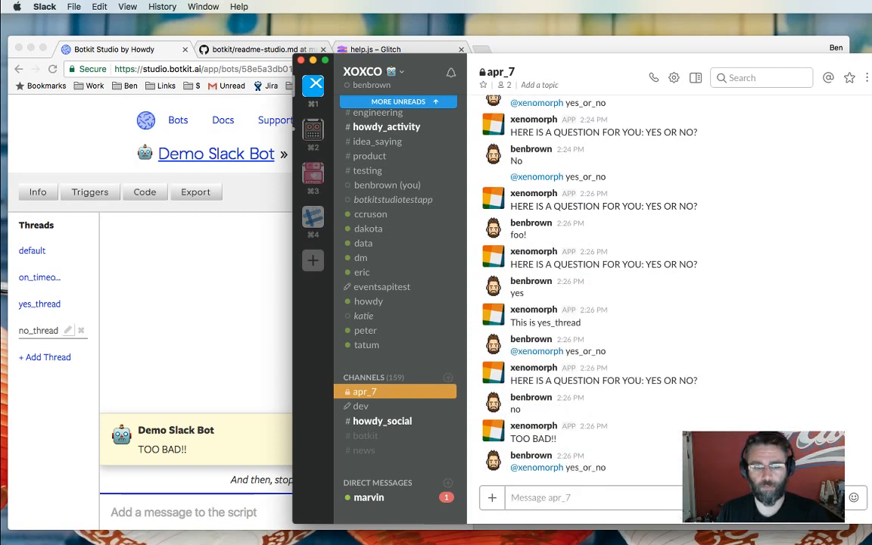
pyautogui.write('yes')
pyautogui.press('Return')
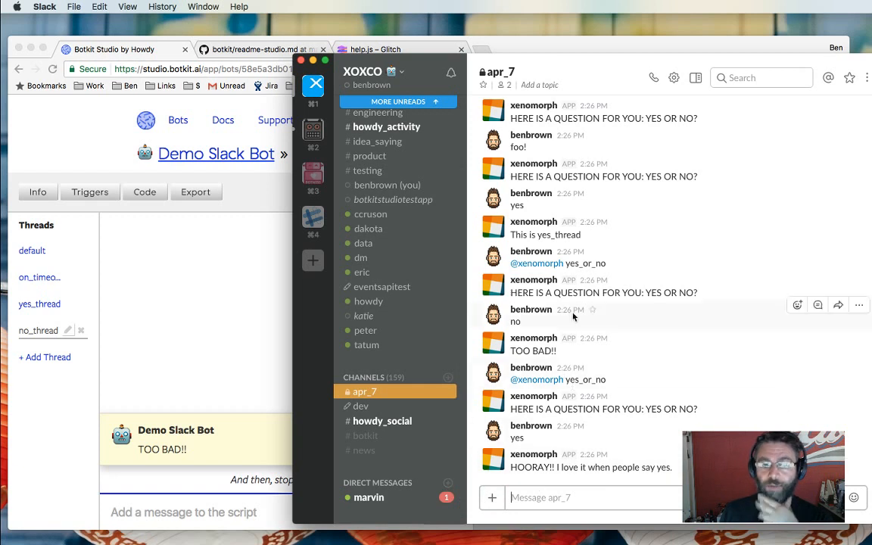
pyautogui.click(609, 493)
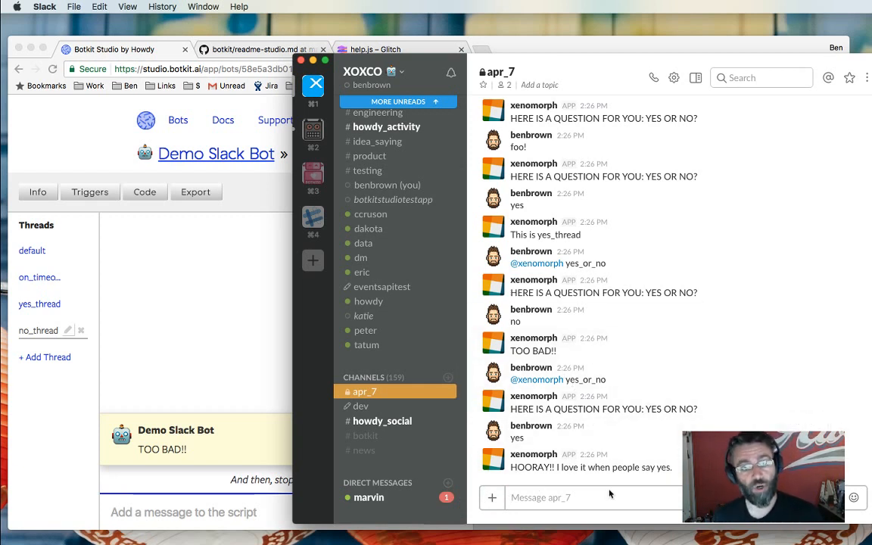
pyautogui.click(281, 344)
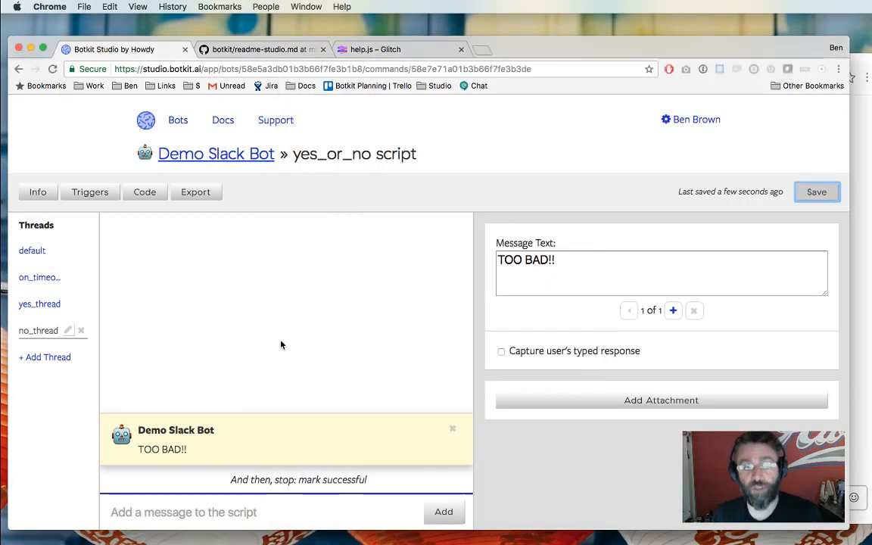
# Set the default thread question's yes and no conditions to 'is a variation of' and save.
pyautogui.click(35, 248)
pyautogui.click(206, 345)
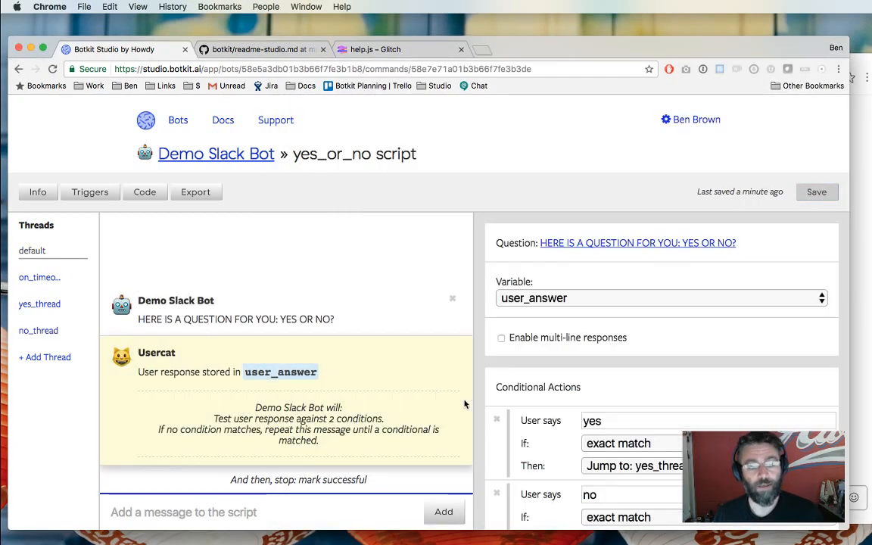
pyautogui.scroll(-3, 615, 413)
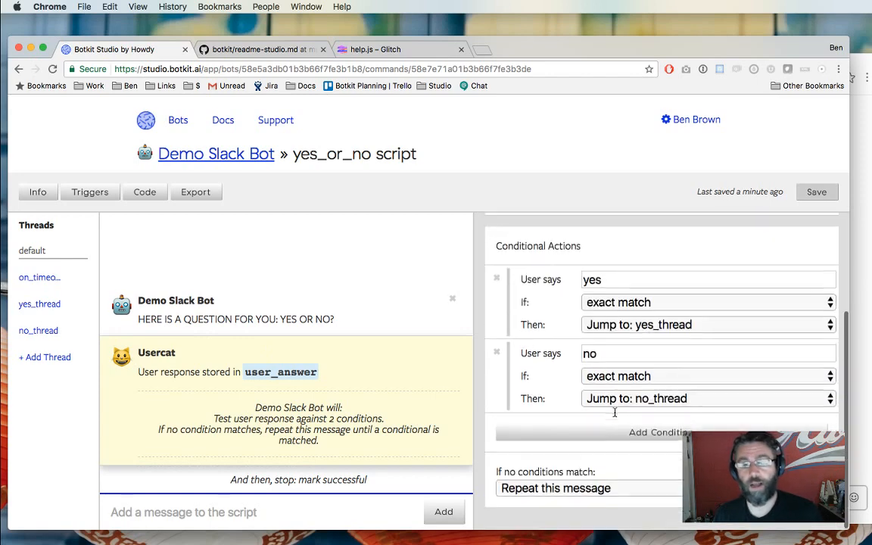
pyautogui.click(617, 303)
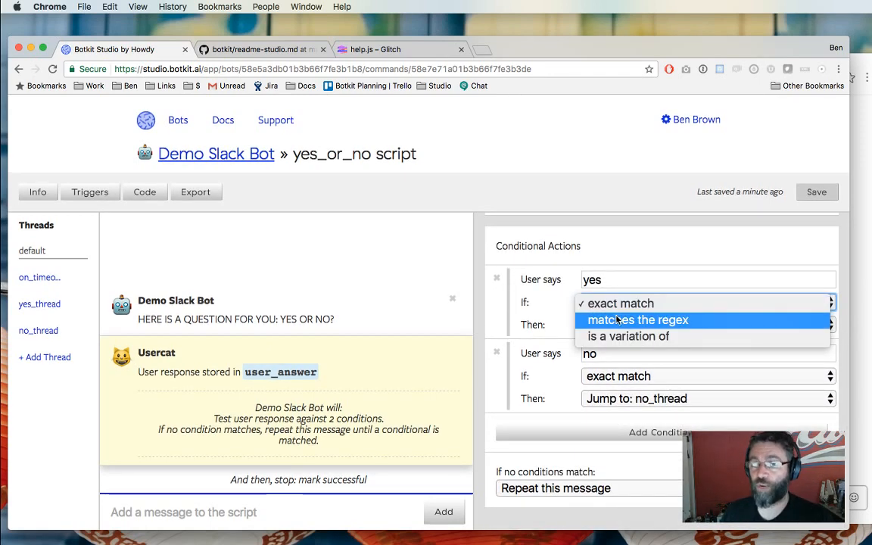
pyautogui.click(672, 336)
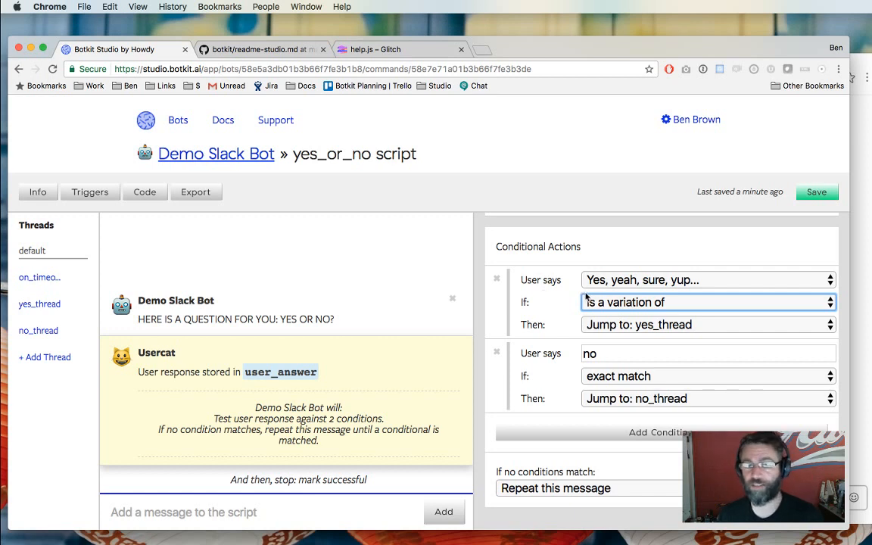
pyautogui.click(603, 375)
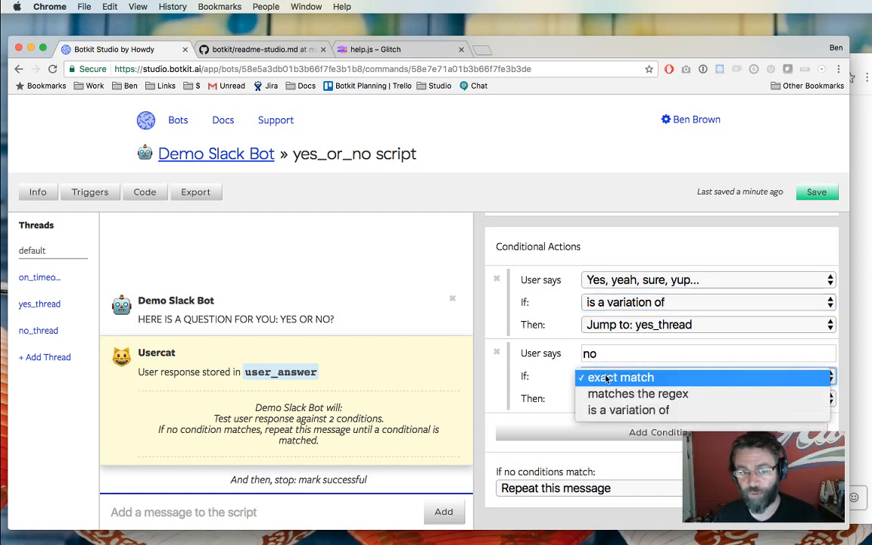
pyautogui.click(613, 409)
pyautogui.click(815, 192)
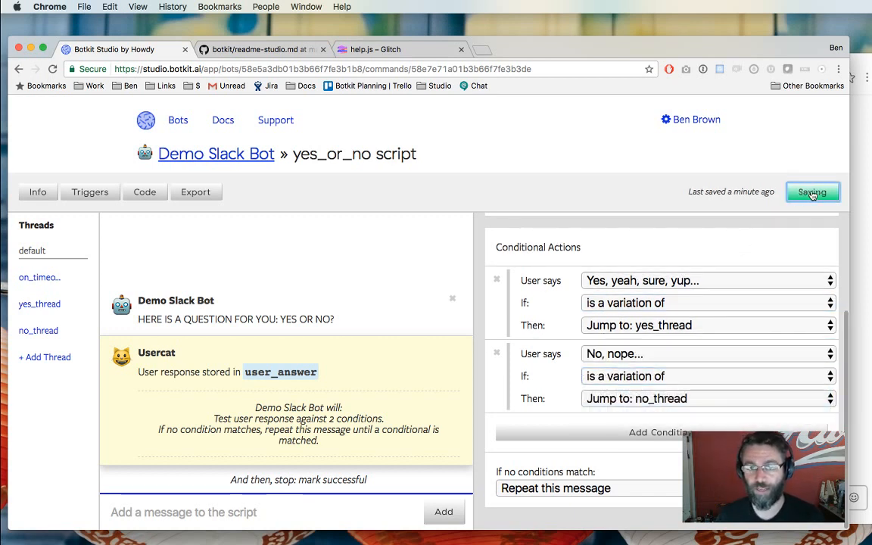
pyautogui.click(861, 311)
pyautogui.write('@')
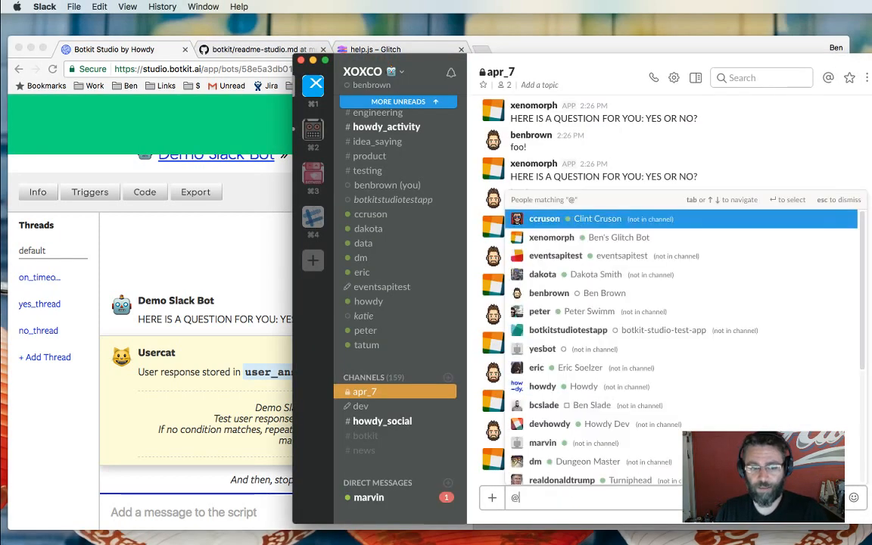
pyautogui.write('xenomorph yes_or_no')
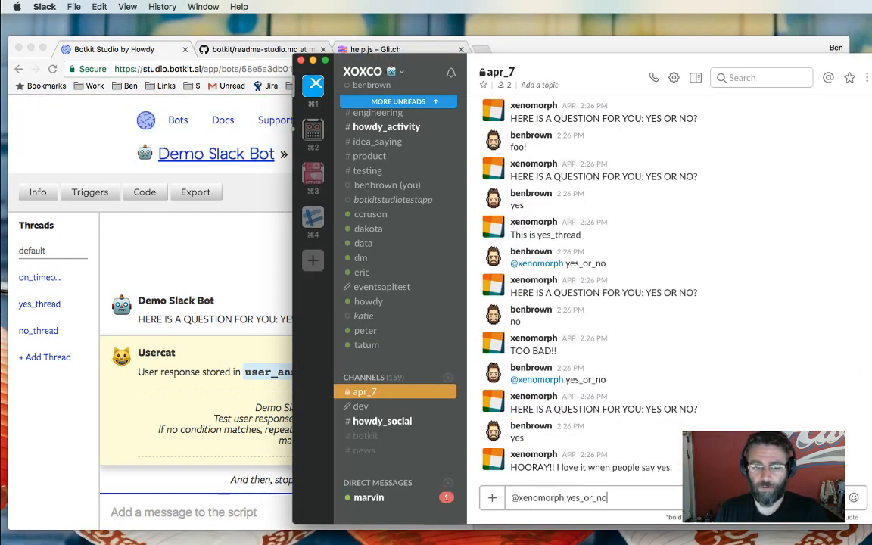
pyautogui.press('Return')
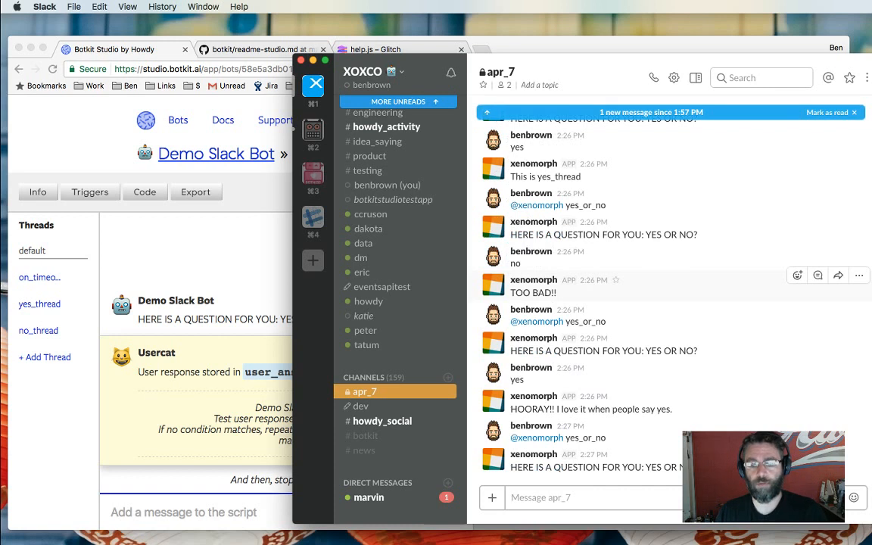
pyautogui.write('sure')
pyautogui.press('Return')
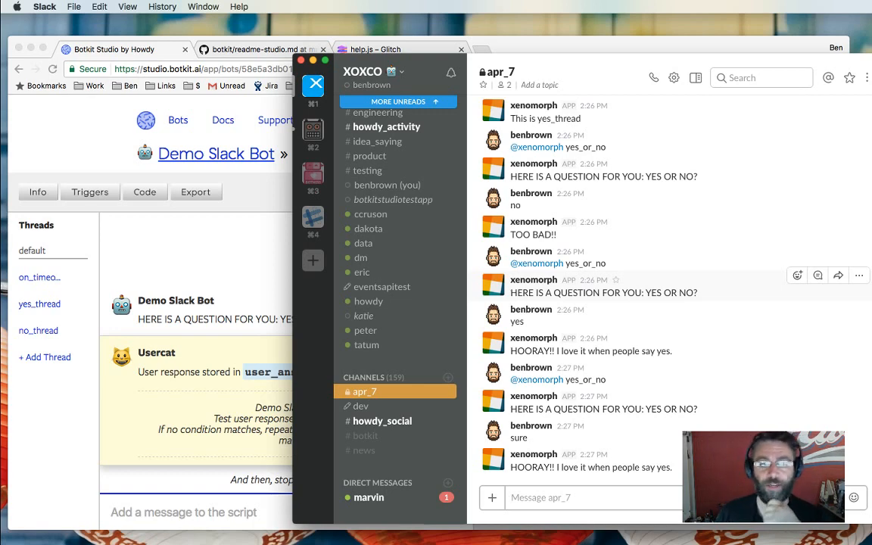
pyautogui.click(199, 337)
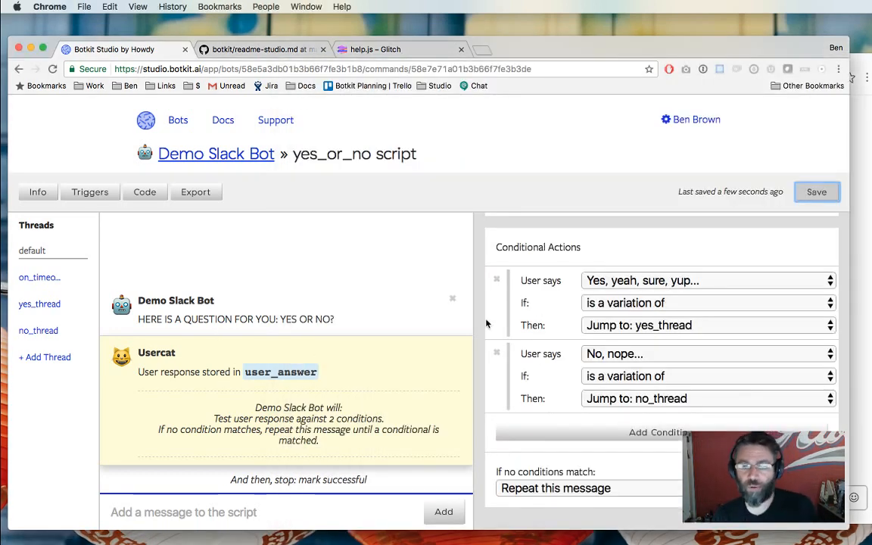
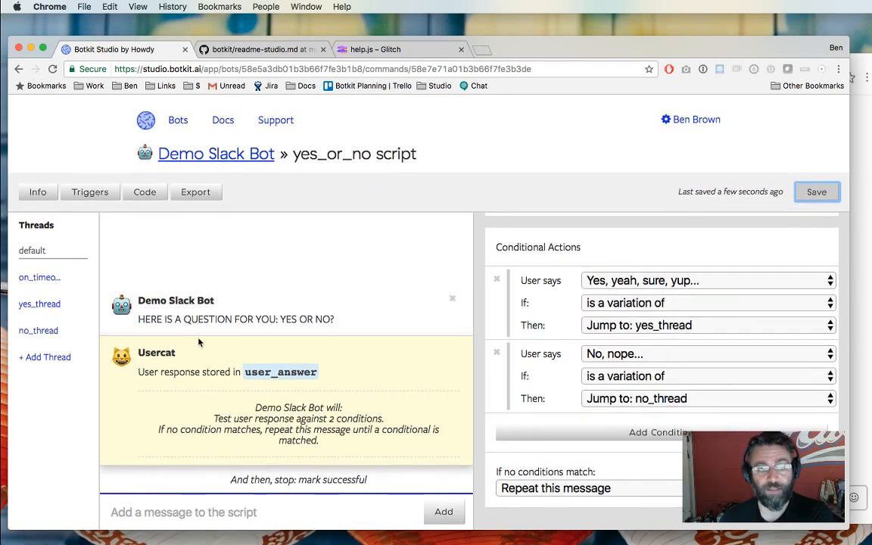
# Reword the yes_or_no question to 'REBOOT THE SERVER: YES OR NO?', save, and view yes_thread.
pyautogui.click(205, 322)
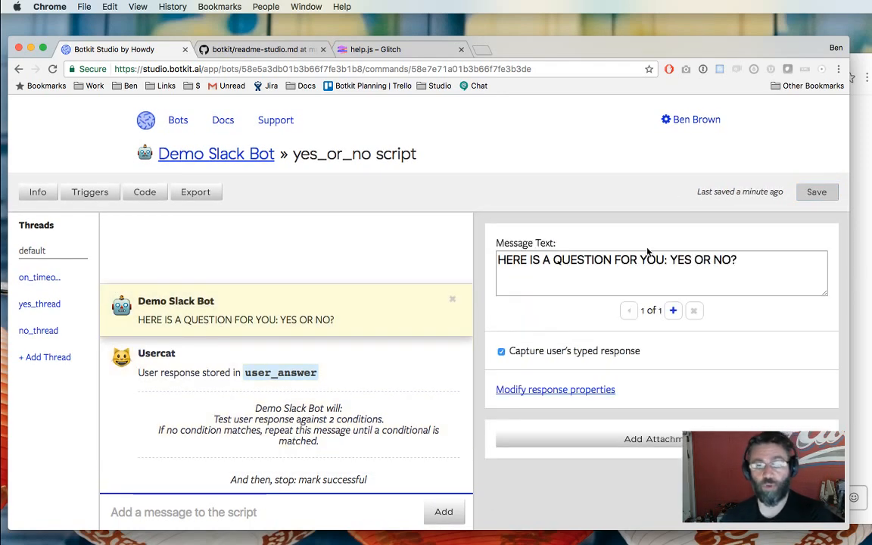
pyautogui.moveTo(666, 259); pyautogui.dragTo(391, 256)
pyautogui.write('REBOOT THE SERVER')
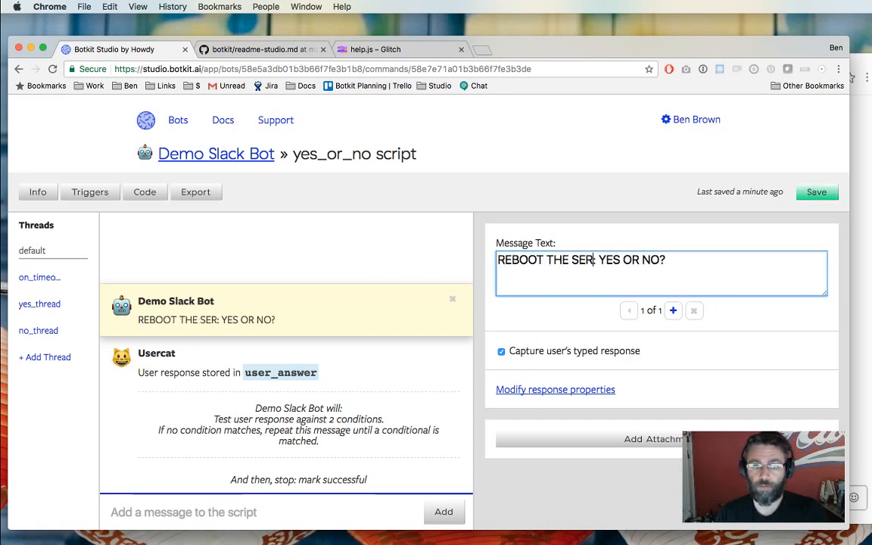
pyautogui.click(816, 191)
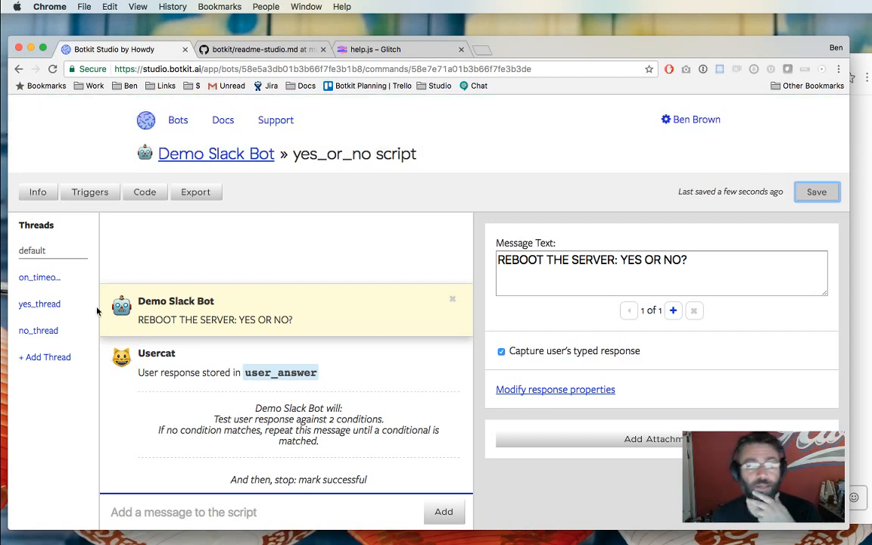
pyautogui.click(43, 303)
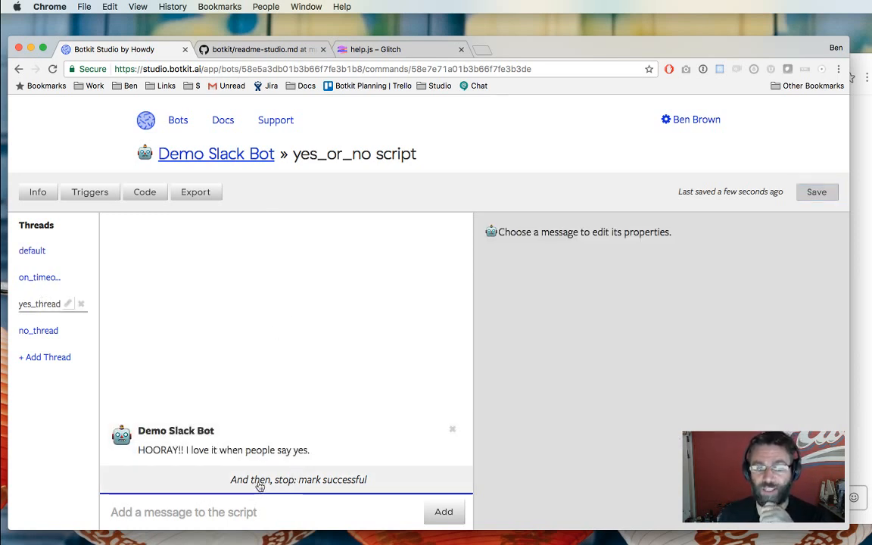
# Keep the yes_thread ending as 'End and mark successful'.
pyautogui.click(333, 481)
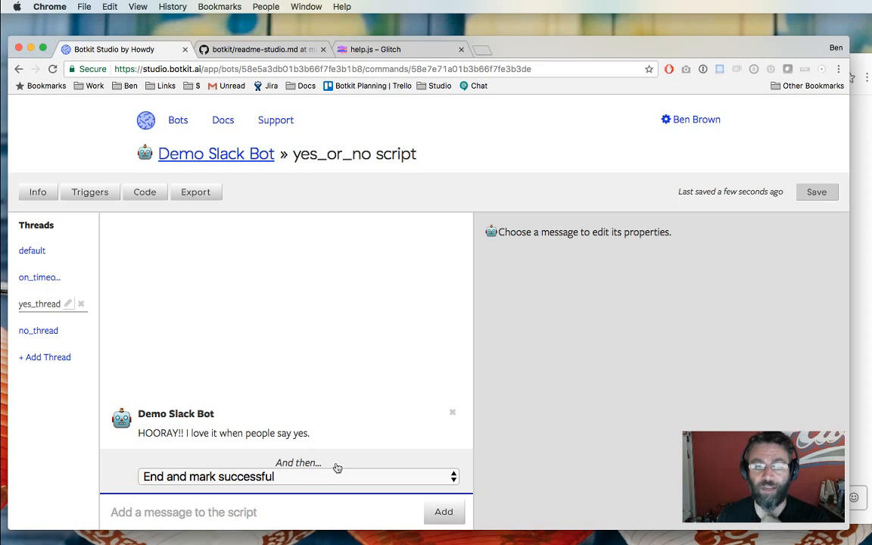
pyautogui.click(292, 482)
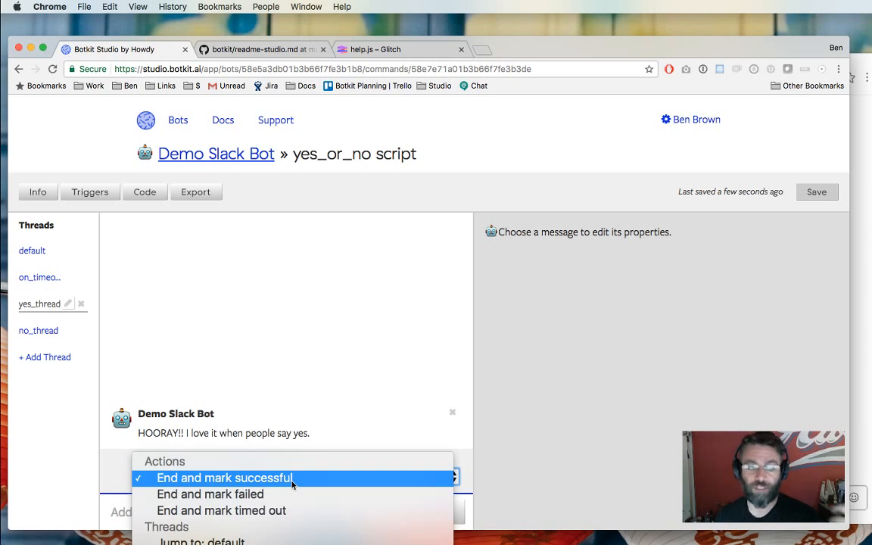
pyautogui.click(292, 478)
# Set the no_thread ending to 'End and mark failed', save, and return to the scripts list.
pyautogui.click(42, 330)
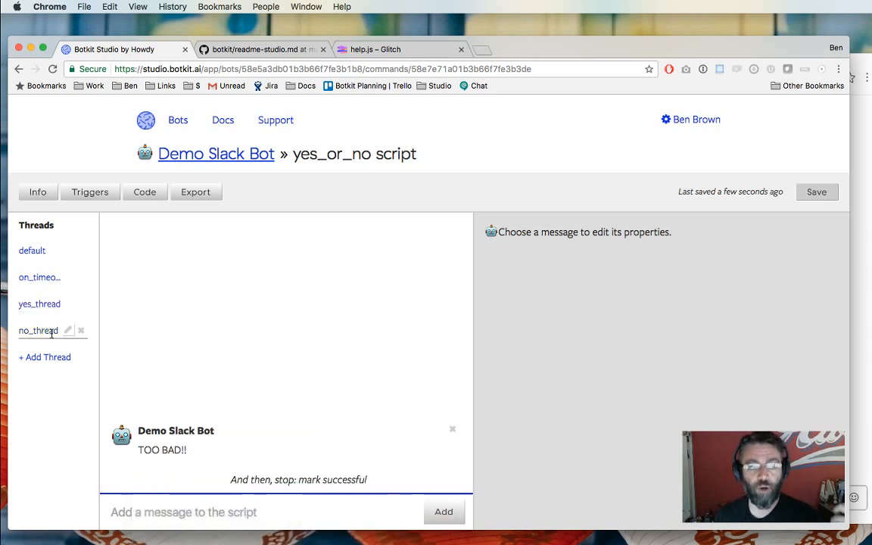
pyautogui.click(265, 477)
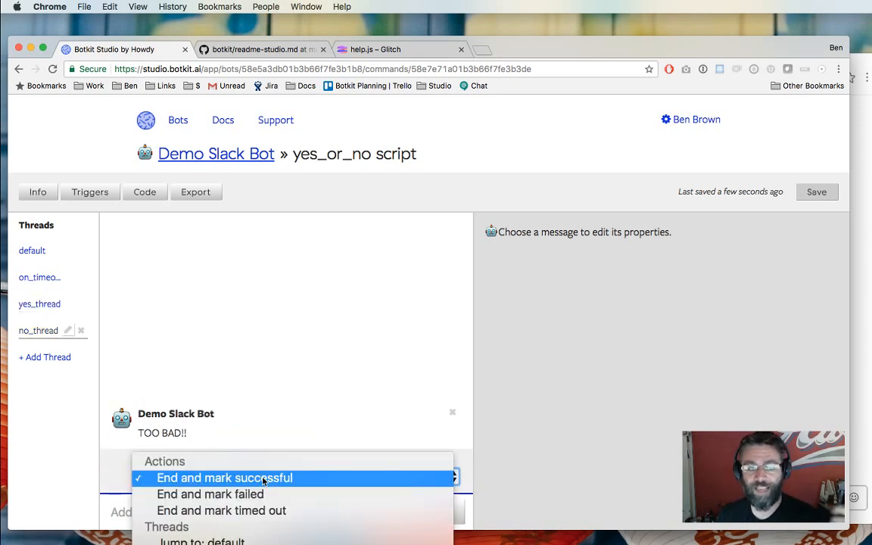
pyautogui.click(268, 493)
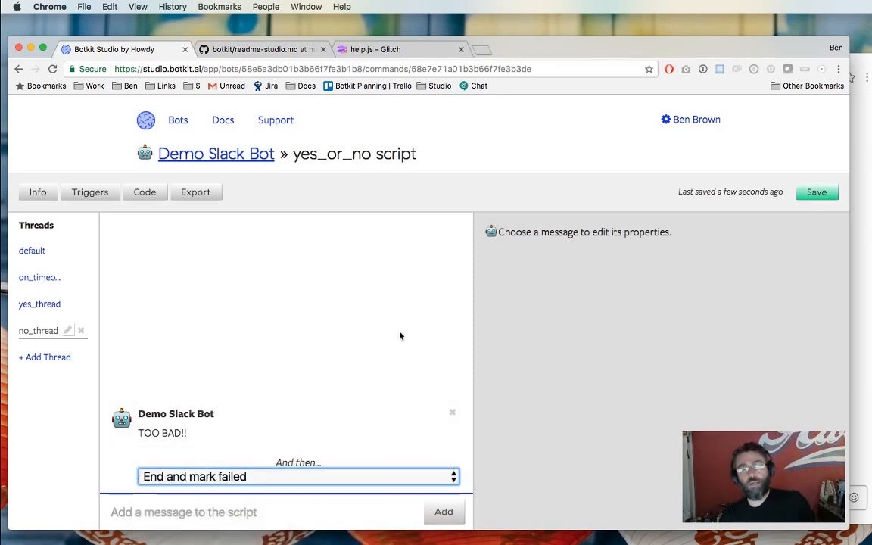
pyautogui.click(823, 191)
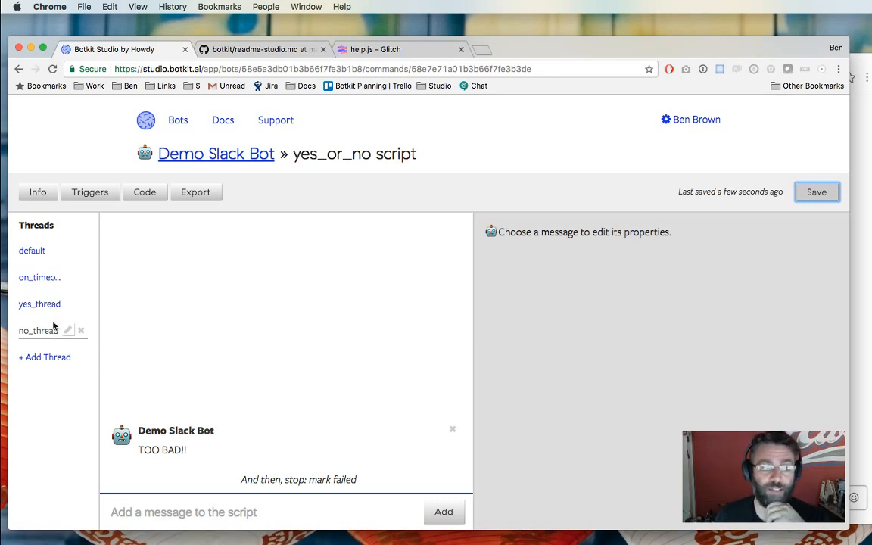
pyautogui.click(221, 155)
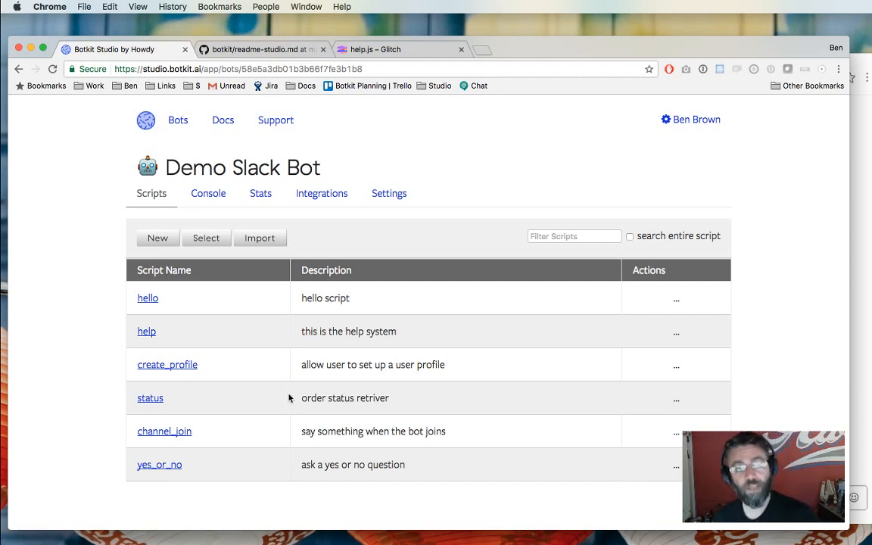
pyautogui.click(861, 429)
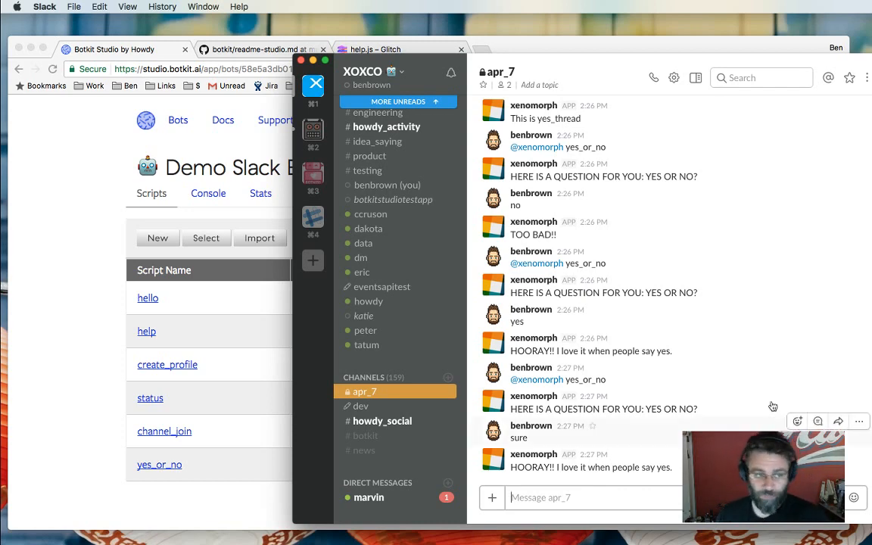
pyautogui.click(231, 411)
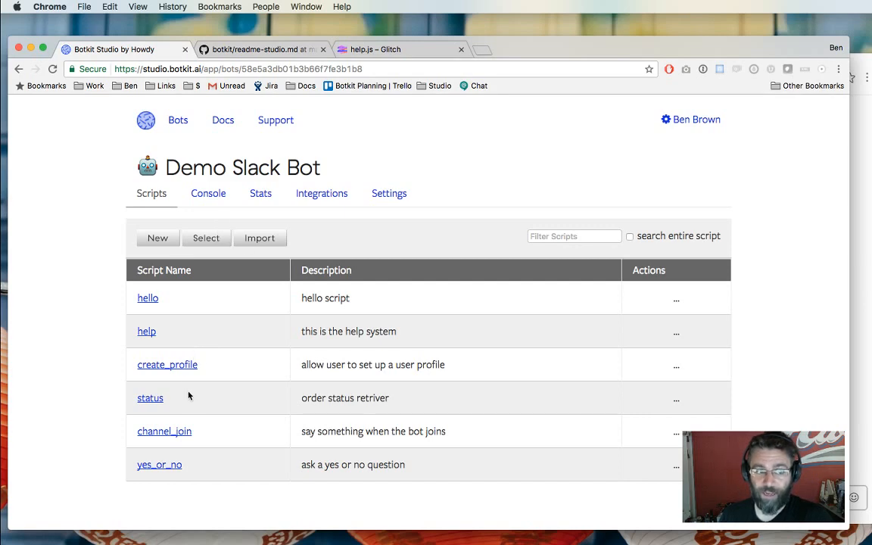
# Open create_profile and inspect its opening question and setup_profile response conditions.
pyautogui.click(154, 369)
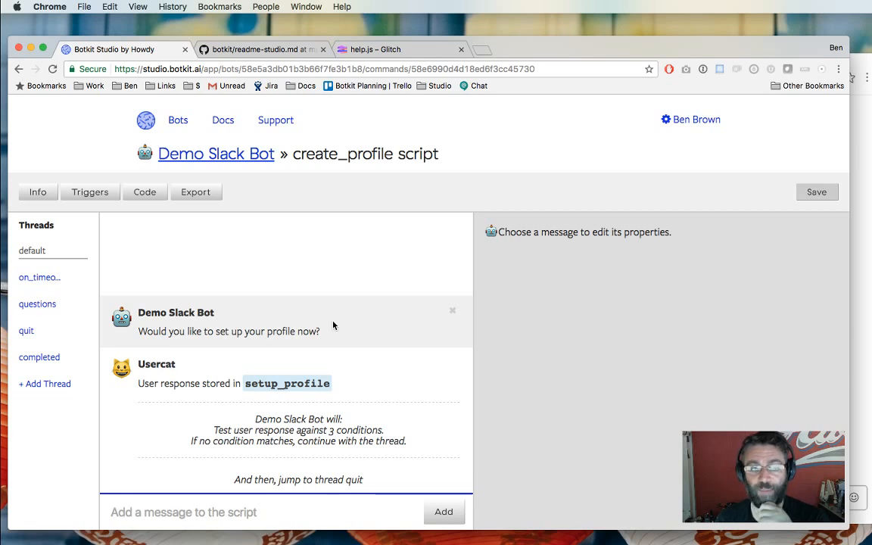
pyautogui.click(325, 331)
pyautogui.click(337, 415)
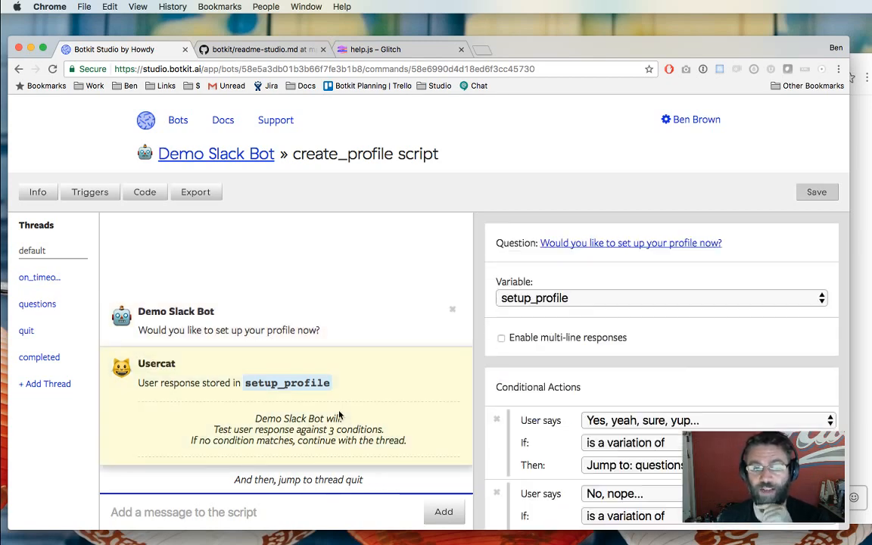
pyautogui.scroll(-1, 500, 444)
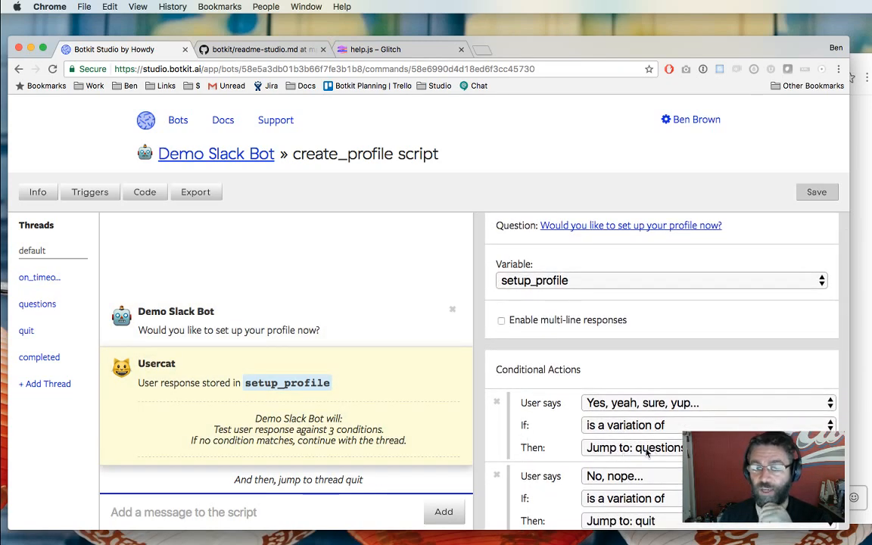
pyautogui.scroll(-5, 616, 444)
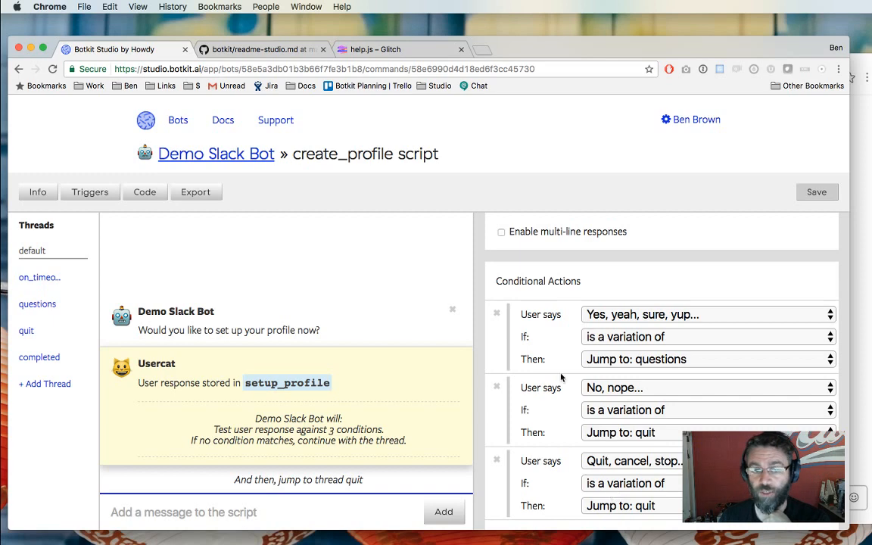
# Review the questions thread's email address, teeshirt size and favorite color questions.
pyautogui.click(44, 304)
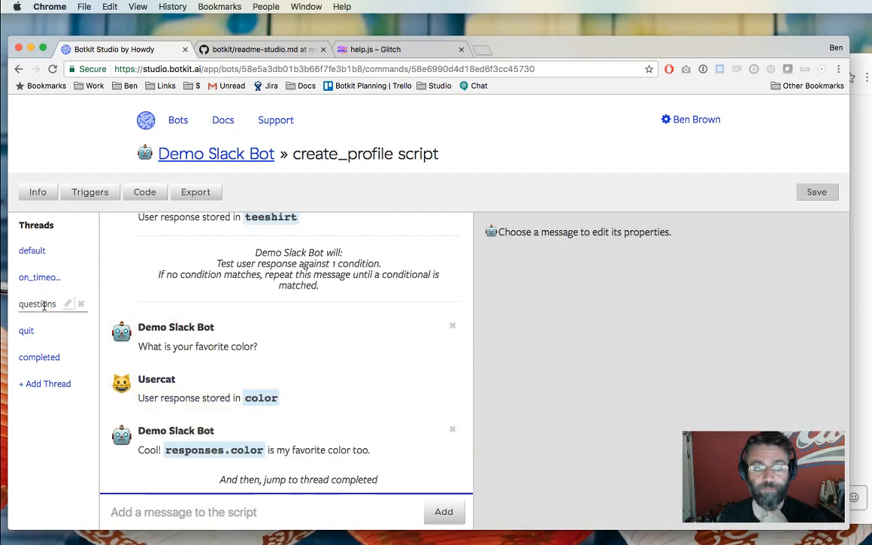
pyautogui.scroll(10, 221, 384)
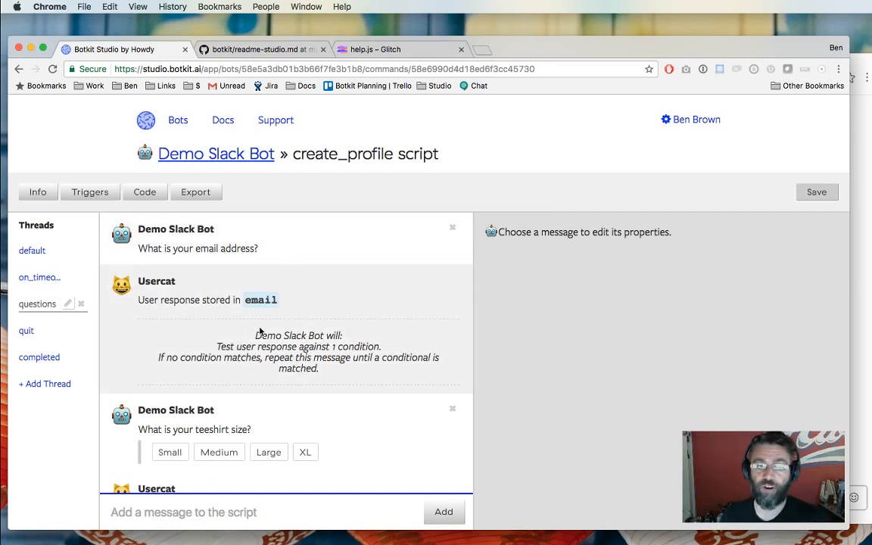
pyautogui.scroll(-3, 260, 331)
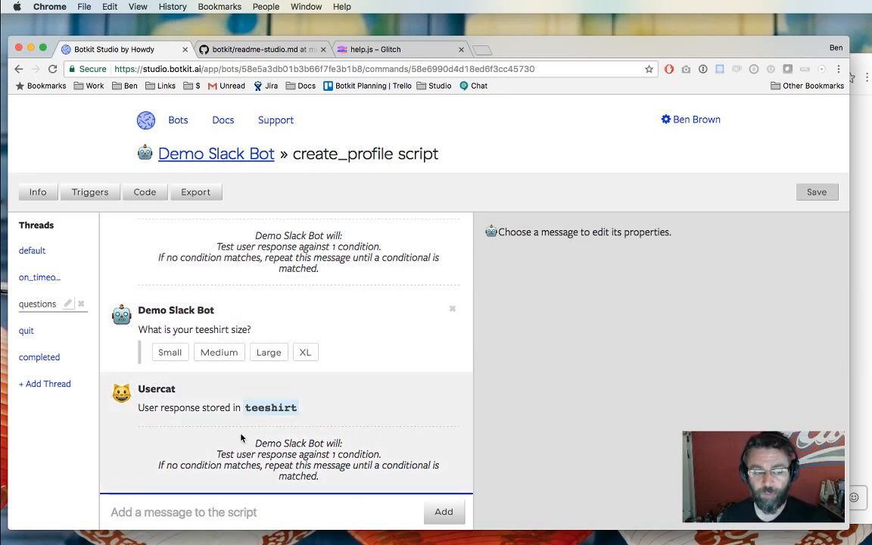
pyautogui.scroll(-5, 241, 438)
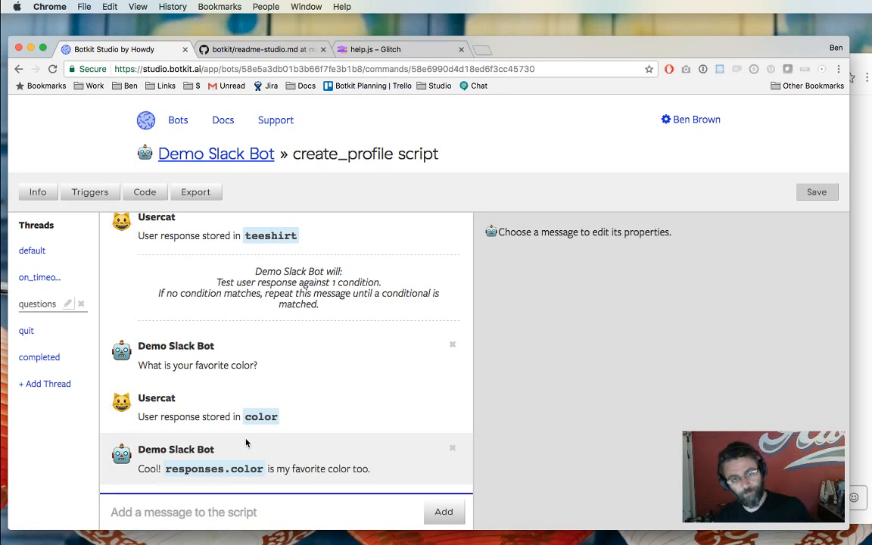
pyautogui.scroll(5, 245, 443)
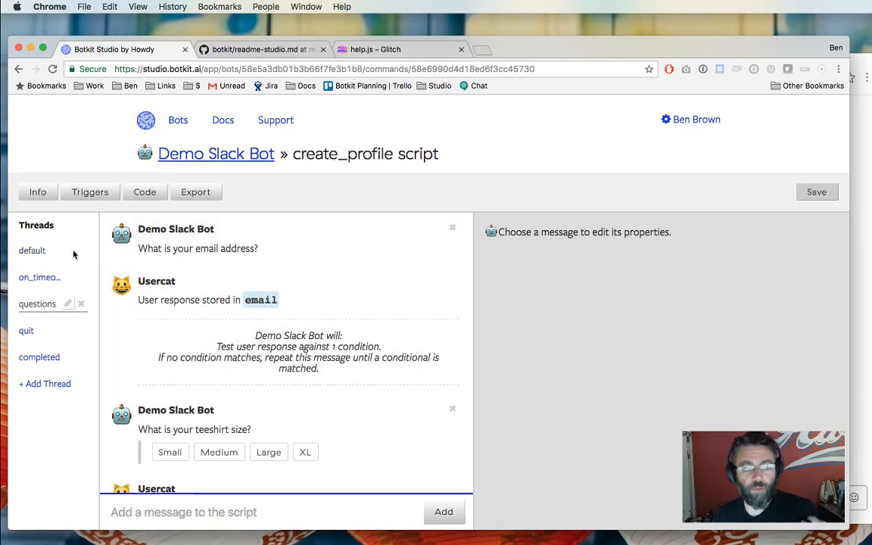
# Return to create_profile's default thread and check its trigger settings.
pyautogui.click(66, 252)
pyautogui.press('super+Tab')
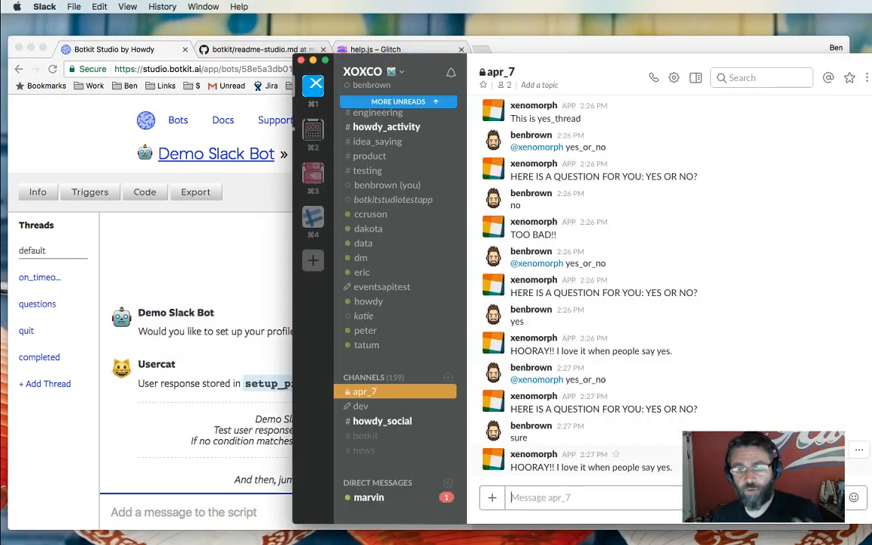
pyautogui.write('@xenomorph')
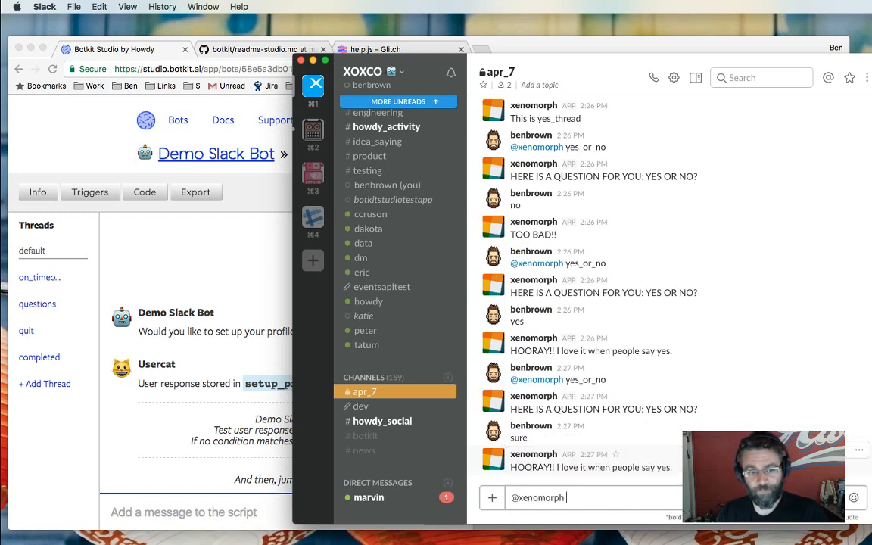
pyautogui.click(106, 213)
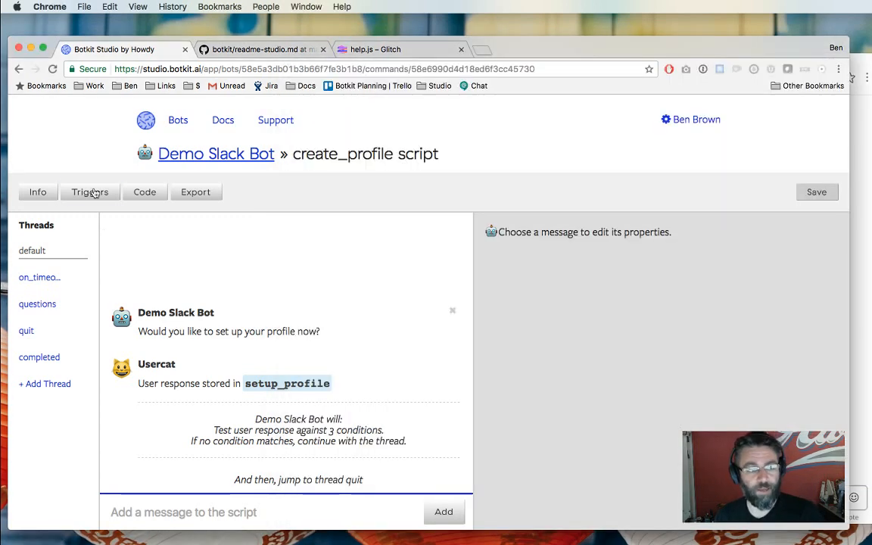
pyautogui.click(90, 192)
pyautogui.click(220, 440)
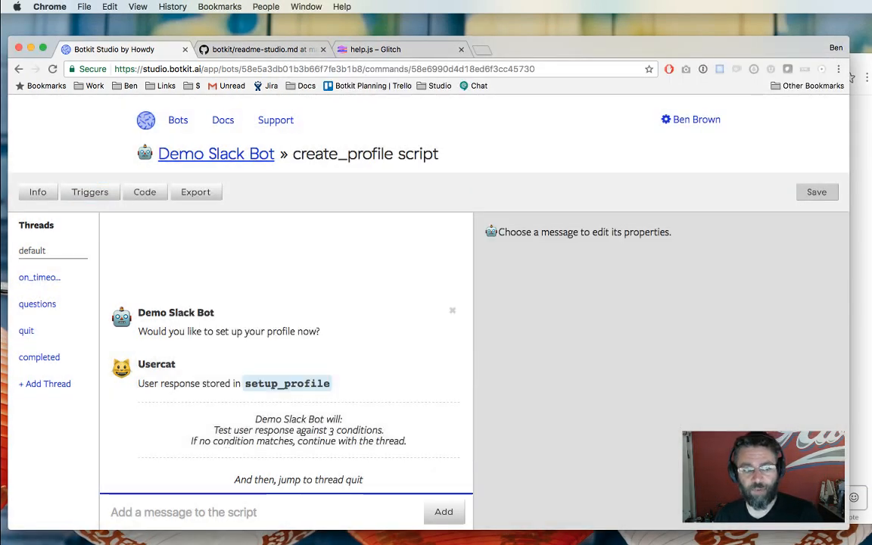
pyautogui.press('super+Tab')
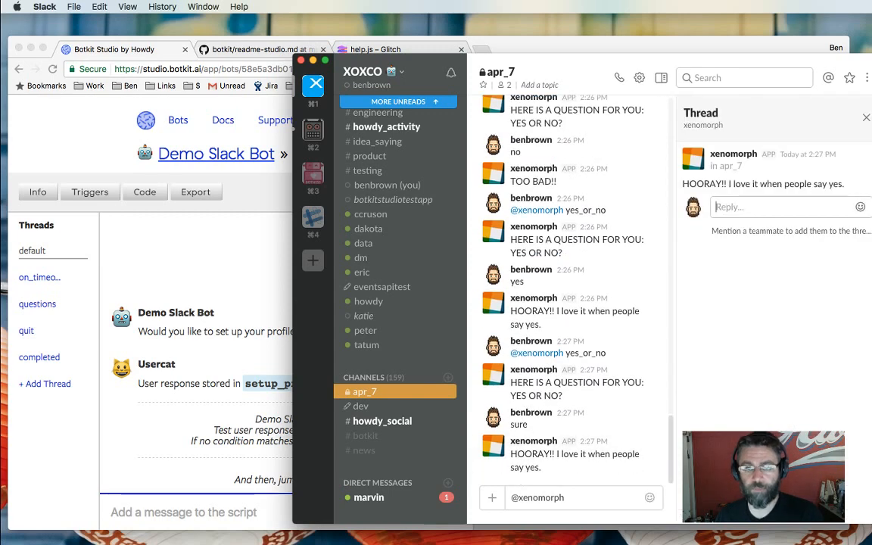
pyautogui.click(866, 118)
pyautogui.write('my ')
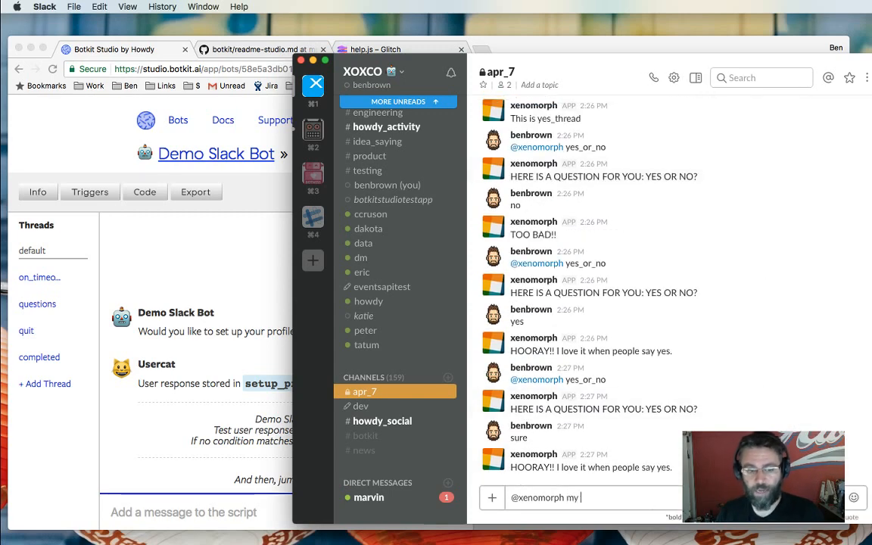
pyautogui.write('profile')
pyautogui.press('Return')
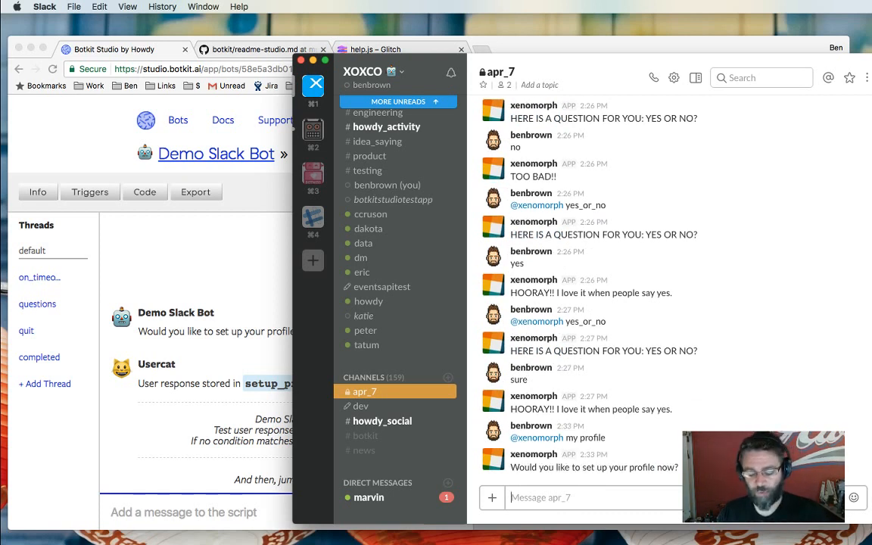
pyautogui.write('yes')
pyautogui.press('Return')
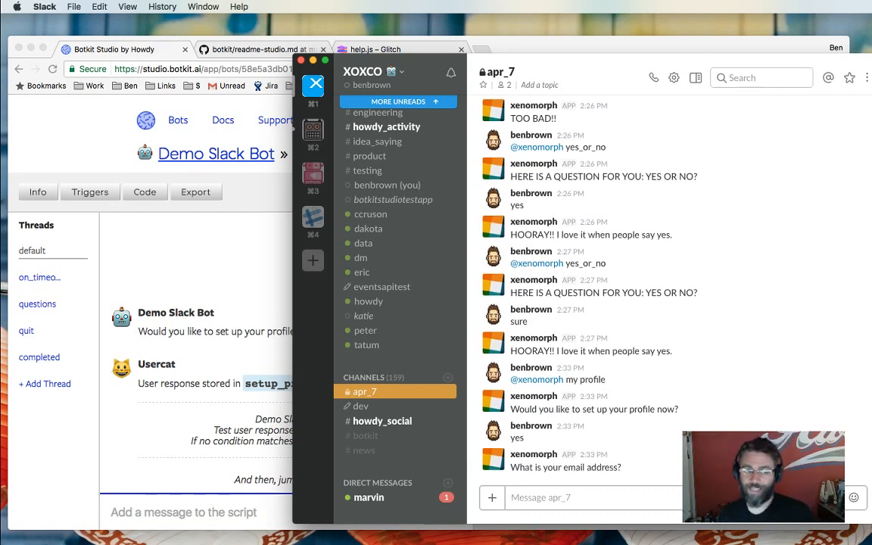
pyautogui.click(43, 343)
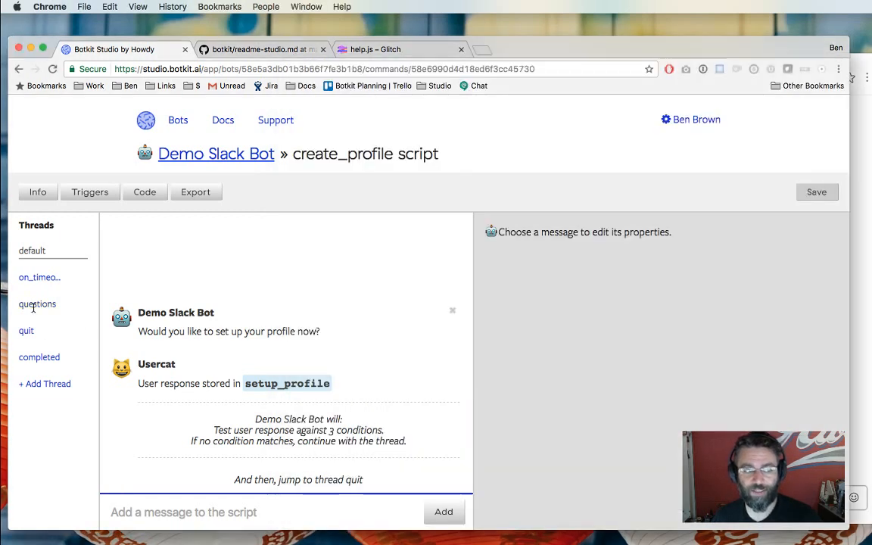
# Inspect the email answer's regex condition, which repeats the question when the reply doesn't match.
pyautogui.click(38, 303)
pyautogui.scroll(3, 371, 364)
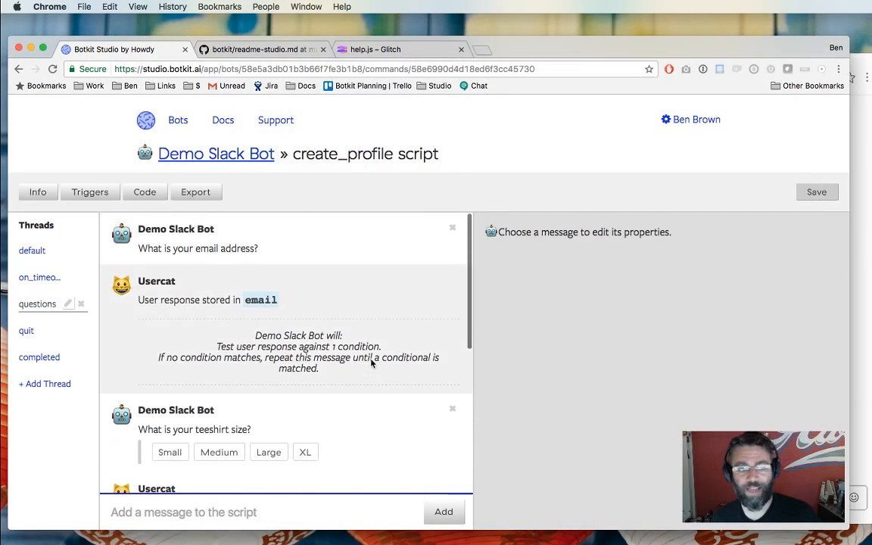
pyautogui.press('super+Tab')
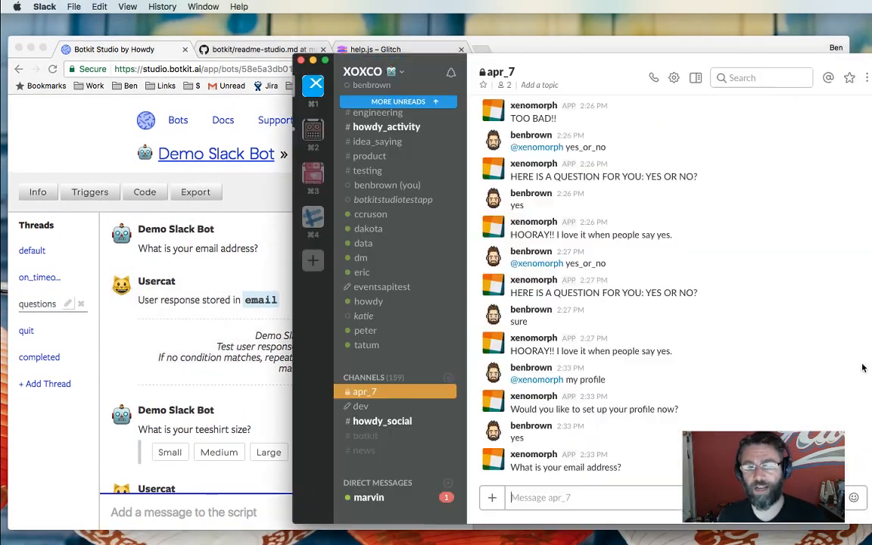
pyautogui.click(254, 379)
pyautogui.click(238, 356)
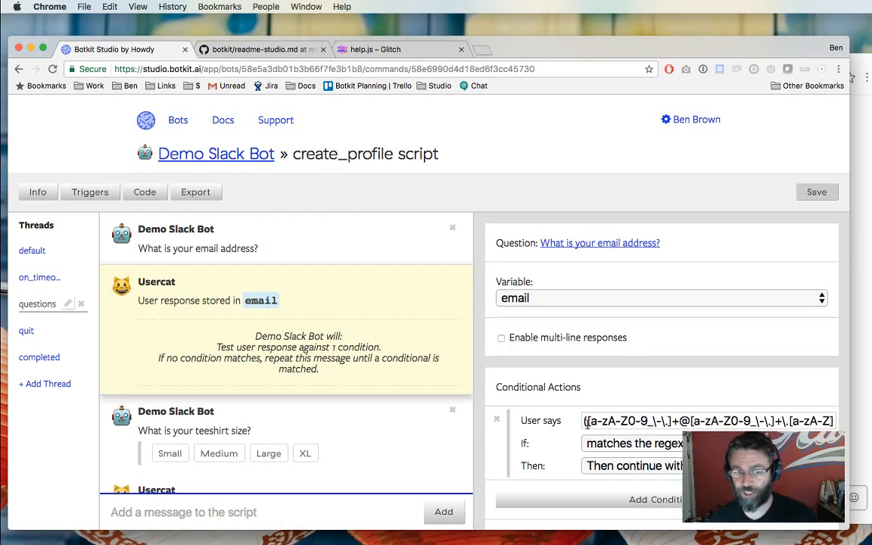
pyautogui.click(603, 422)
pyautogui.press('super+a')
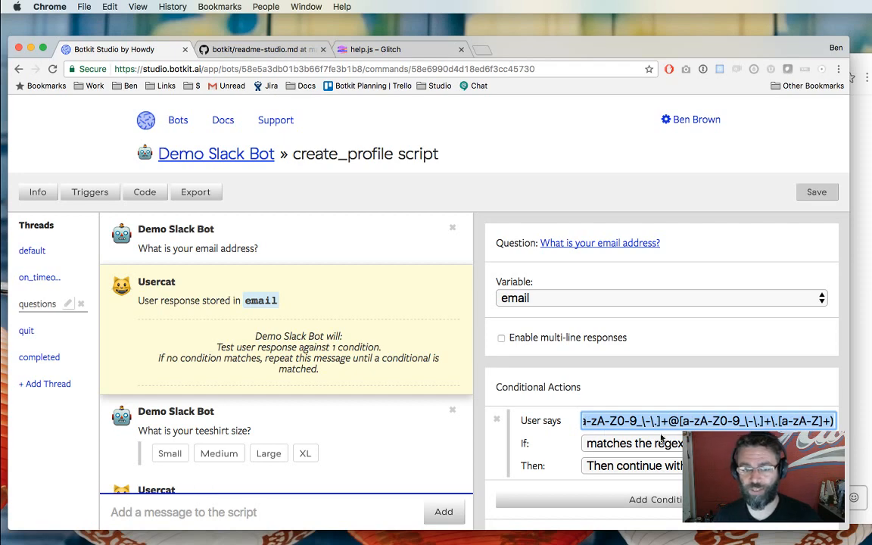
pyautogui.click(542, 424)
pyautogui.scroll(-1, 542, 423)
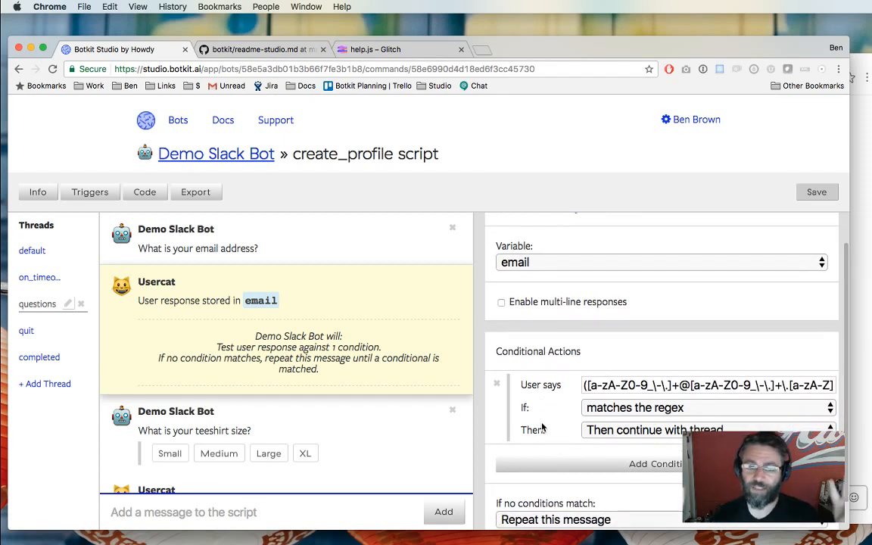
pyautogui.scroll(-1, 539, 425)
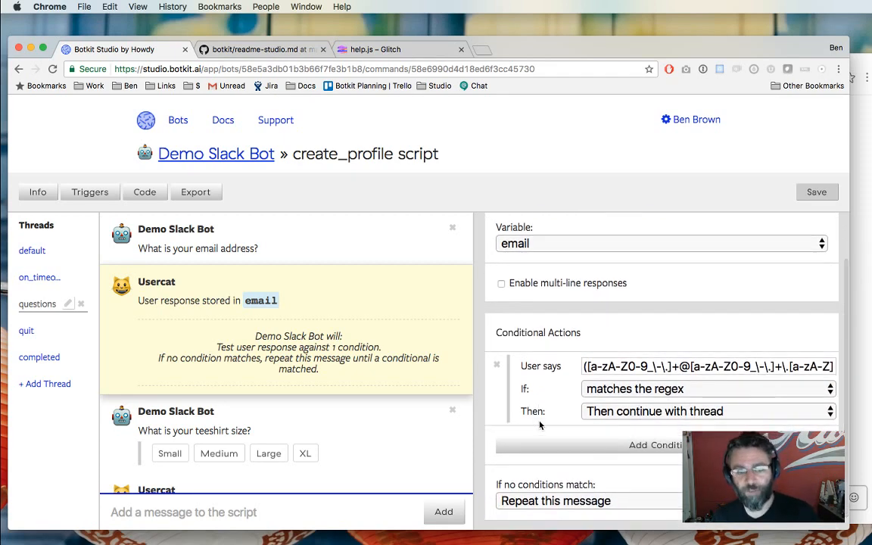
pyautogui.scroll(-1, 541, 424)
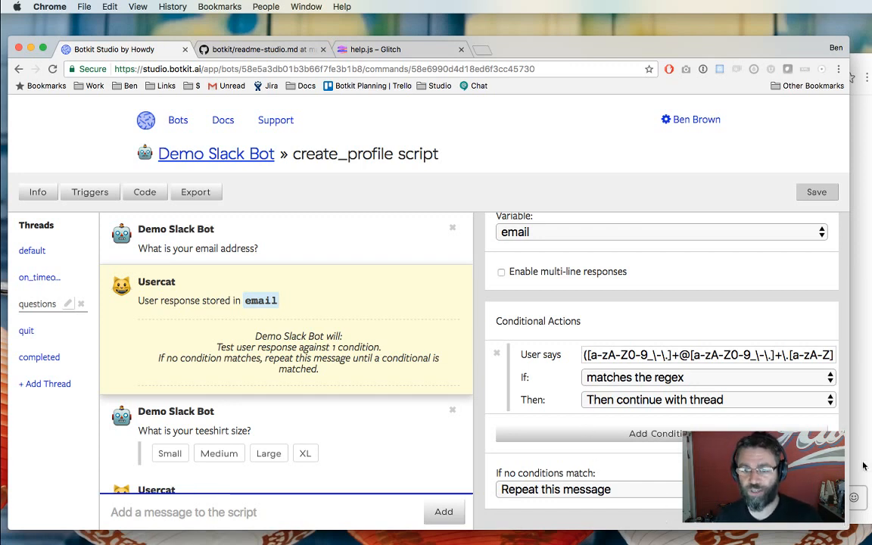
pyautogui.press('super+Tab')
# Answer 'foo' to get the email question repeated, then send a valid email address.
pyautogui.write('foo')
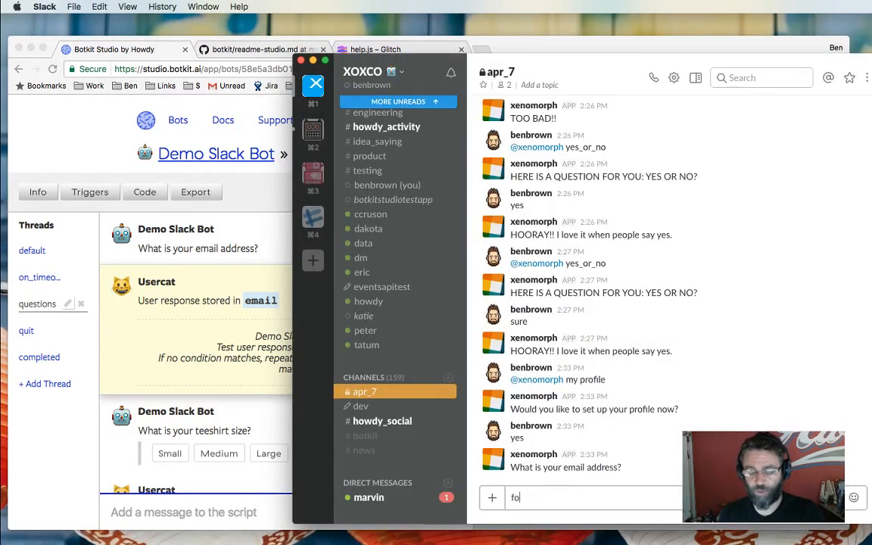
pyautogui.press('Return')
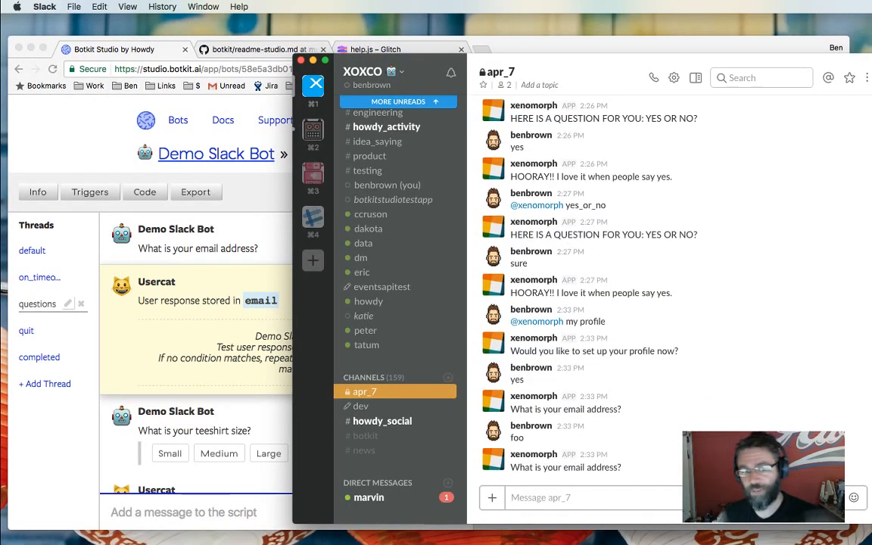
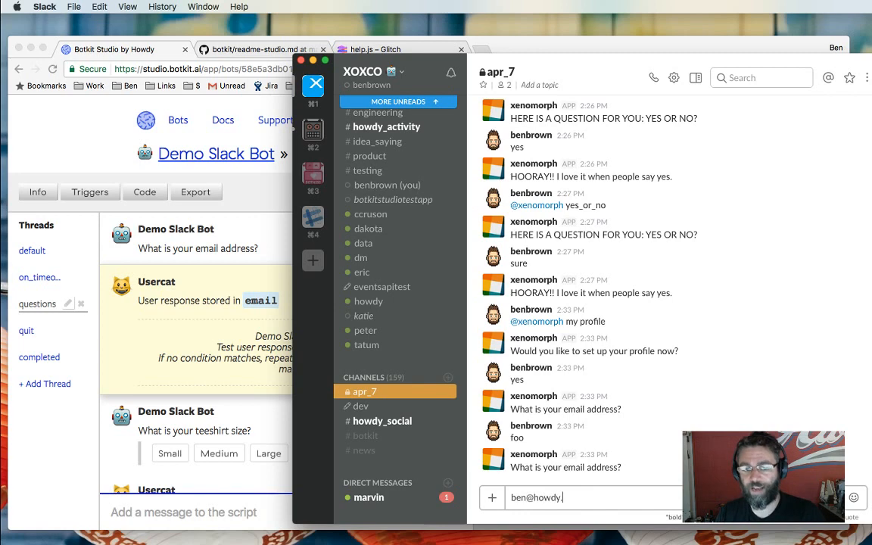
pyautogui.press('Return')
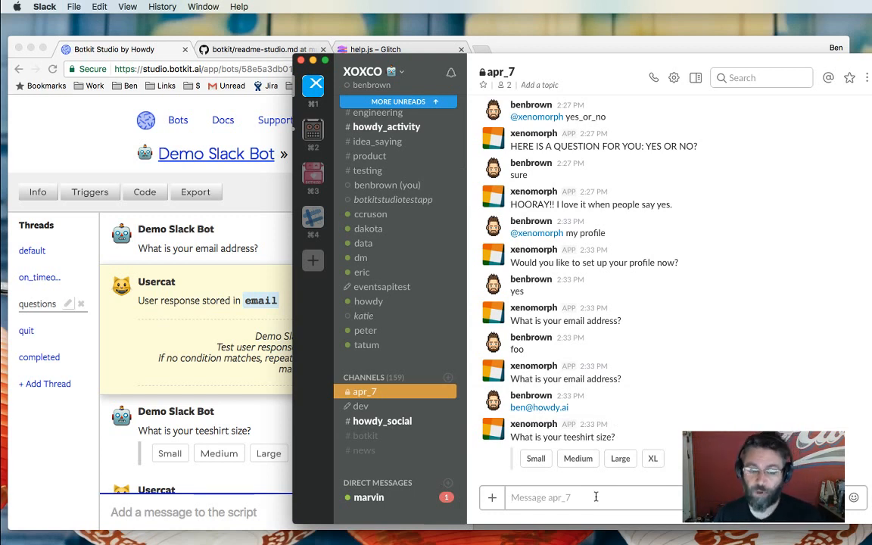
# Review the teeshirt question's Small, Medium, Large and XL buttons, then answer Large in Slack.
pyautogui.click(241, 426)
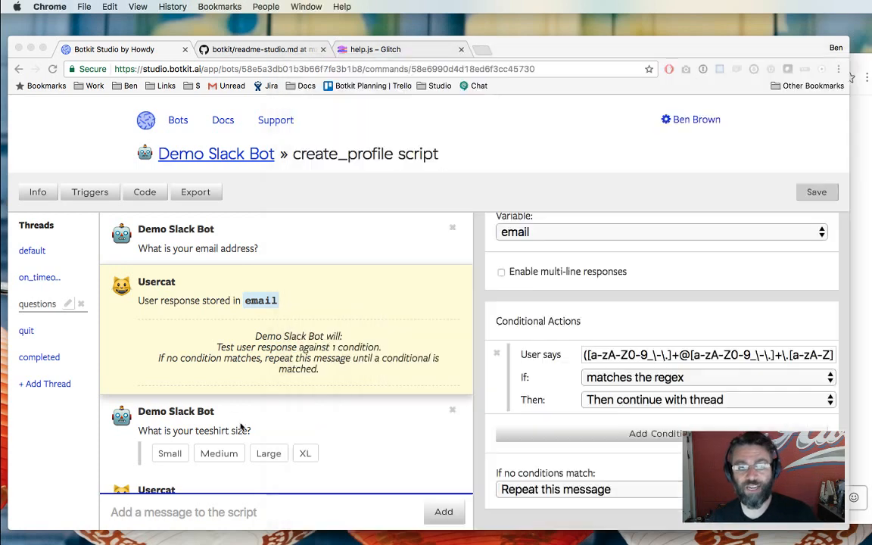
pyautogui.click(359, 424)
pyautogui.scroll(-10, 515, 446)
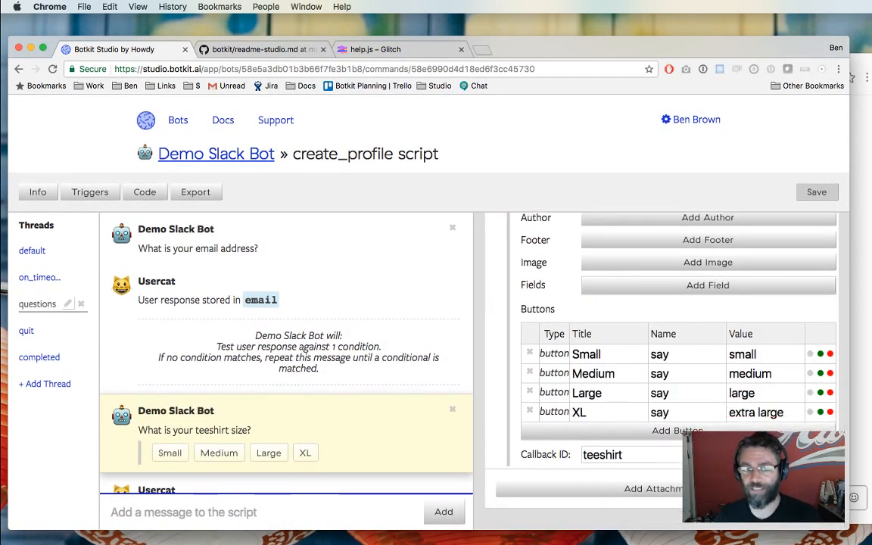
pyautogui.click(855, 491)
pyautogui.click(609, 458)
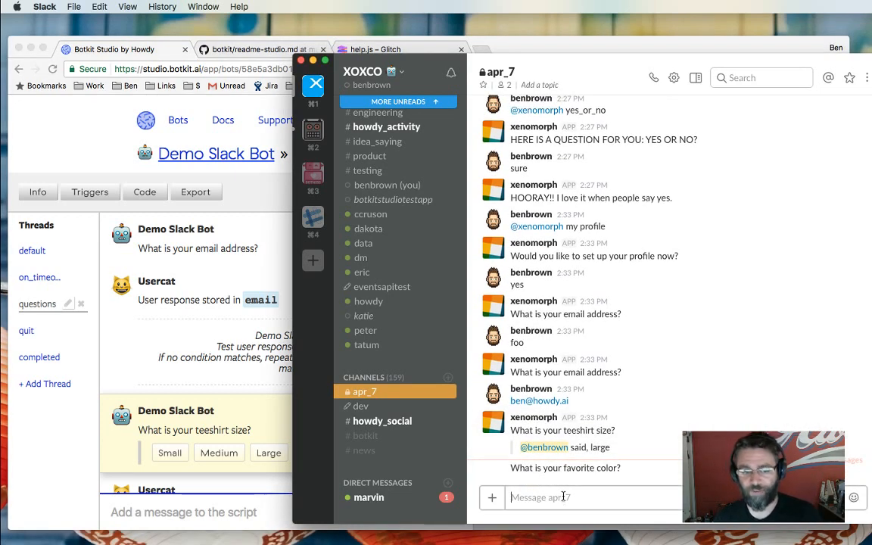
# Reply 'pink' to the bot's favorite color question in Slack.
pyautogui.write('pink')
pyautogui.press('Return')
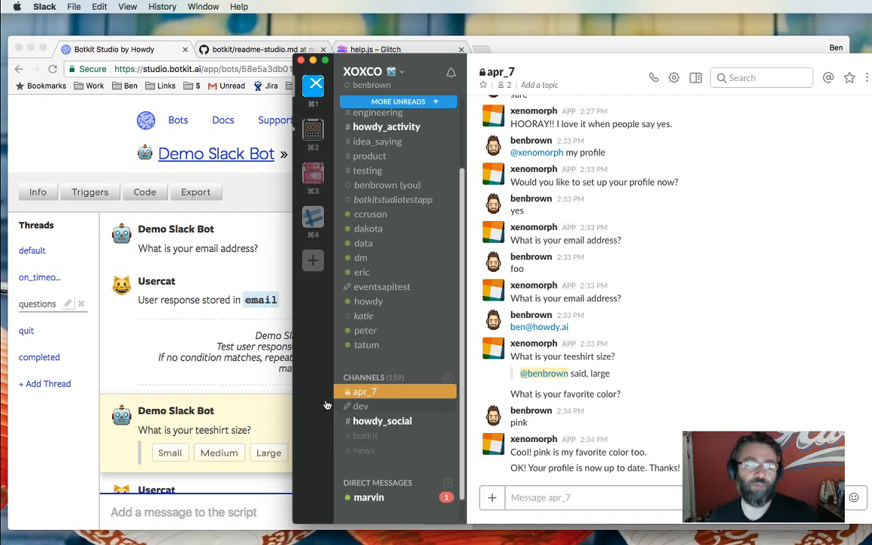
# Bring Chrome forward and switch to the help.js tab in Glitch.
pyautogui.click(248, 365)
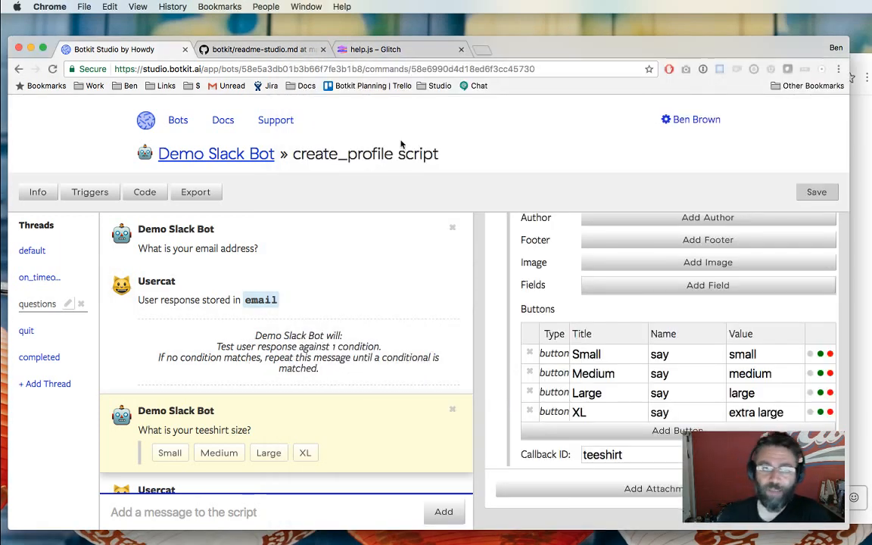
pyautogui.click(383, 50)
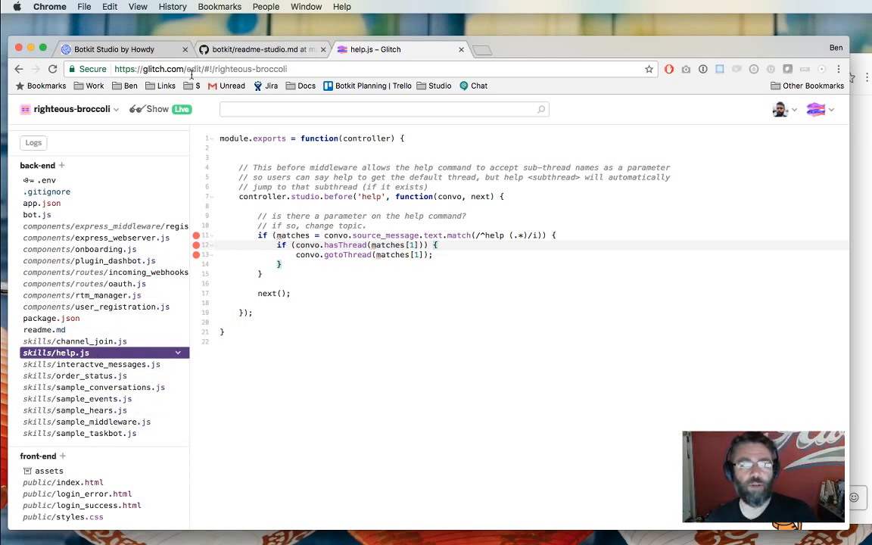
# Open create_account.js in Howdy's studio-examples repository, account_profile folder.
pyautogui.click(92, 85)
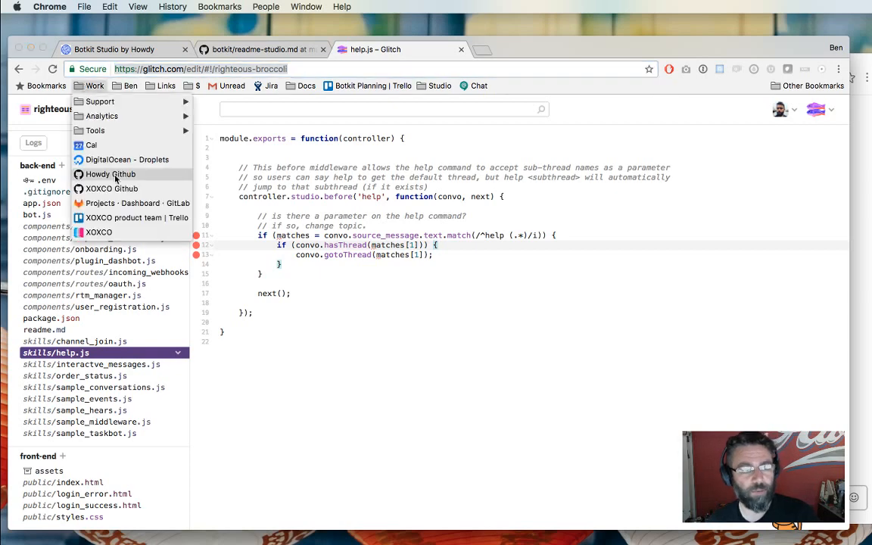
pyautogui.click(114, 175)
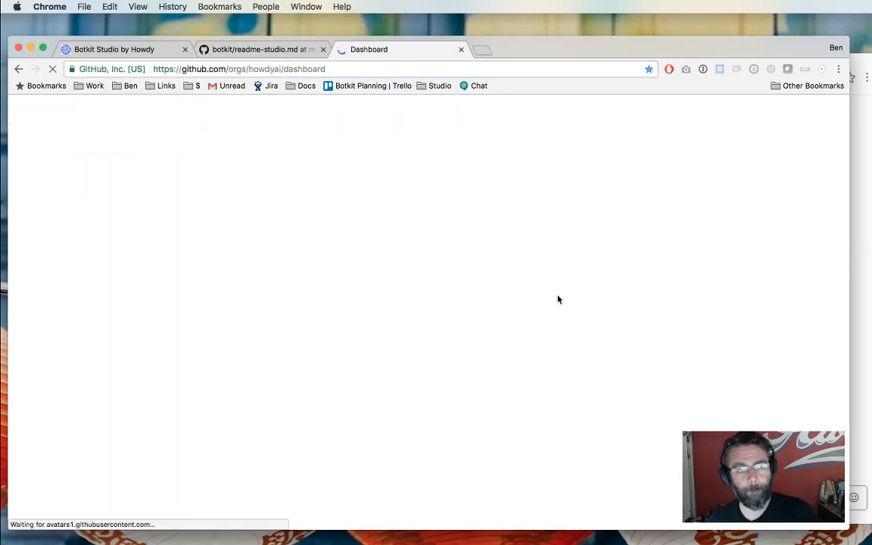
pyautogui.click(627, 261)
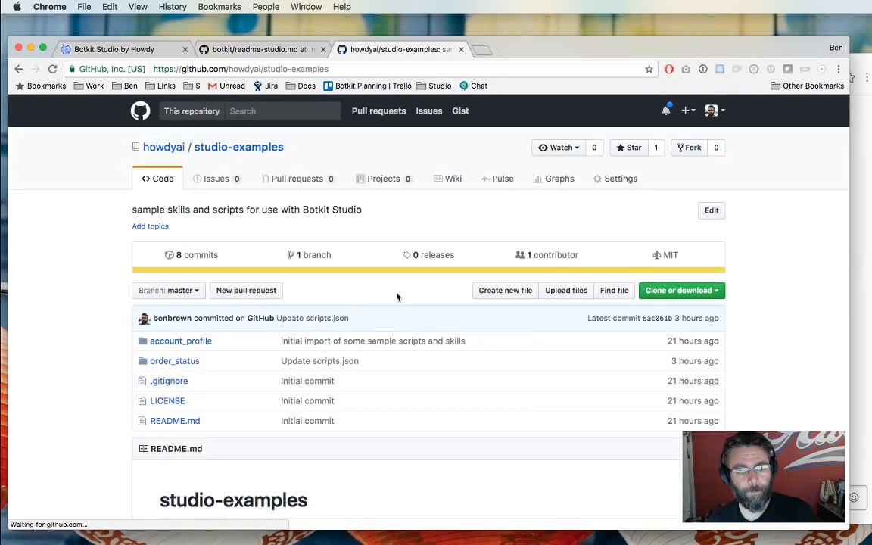
pyautogui.click(173, 342)
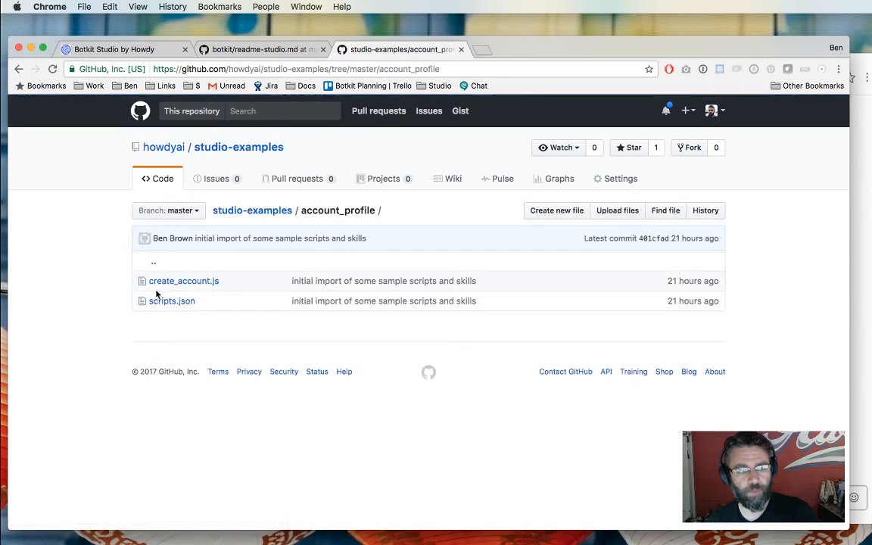
pyautogui.click(162, 282)
pyautogui.scroll(-5, 364, 429)
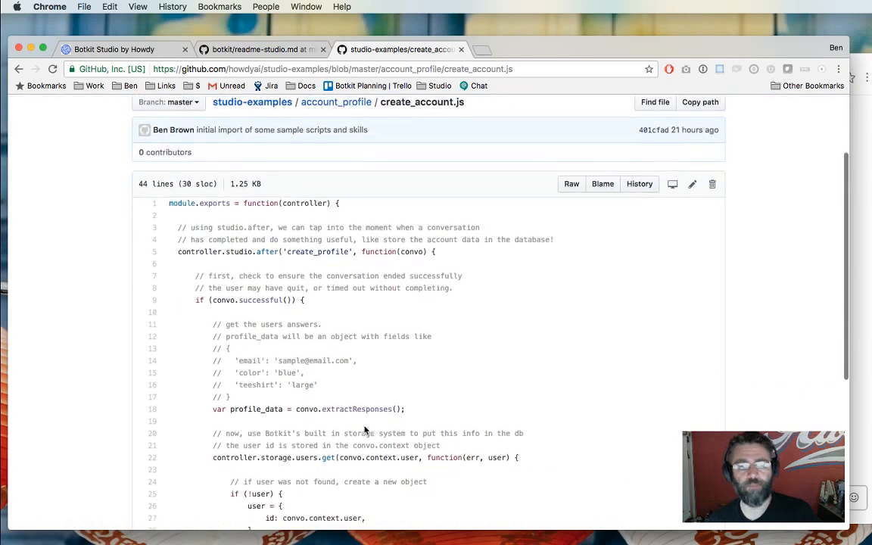
pyautogui.scroll(-2, 364, 430)
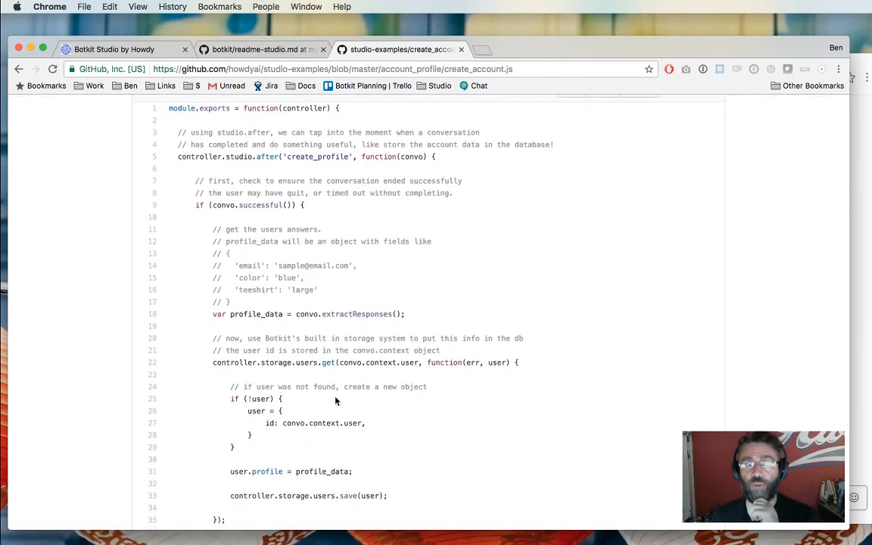
pyautogui.scroll(-1, 329, 346)
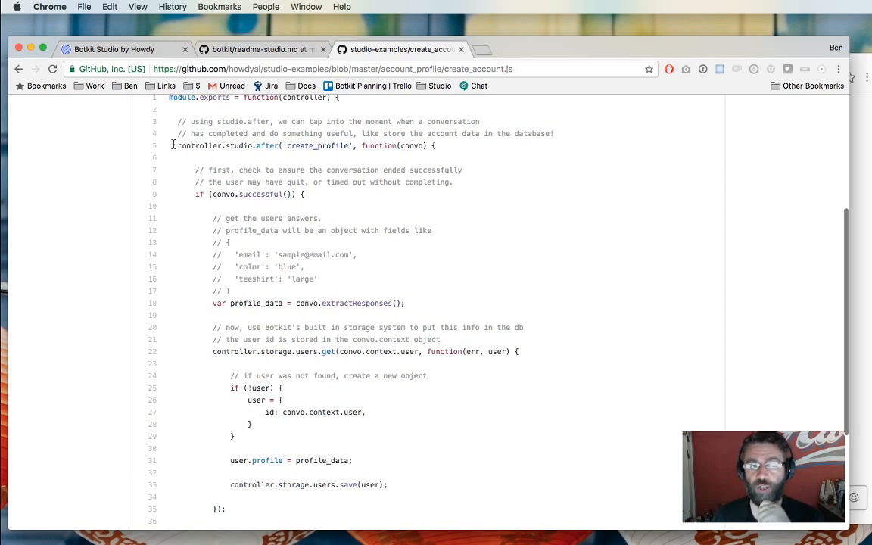
# Highlight the studio.after('create_profile') handler and its convo.successful check.
pyautogui.moveTo(172, 144); pyautogui.dragTo(276, 147)
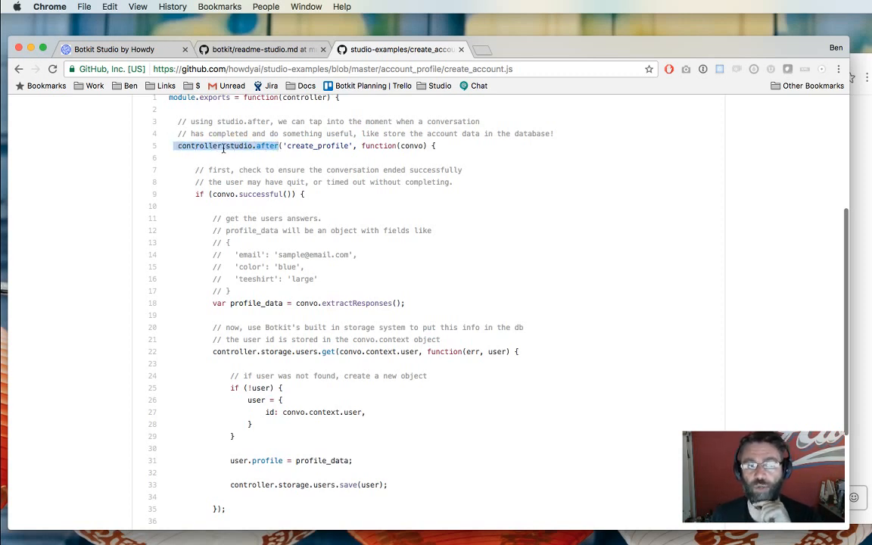
pyautogui.doubleClick(303, 146)
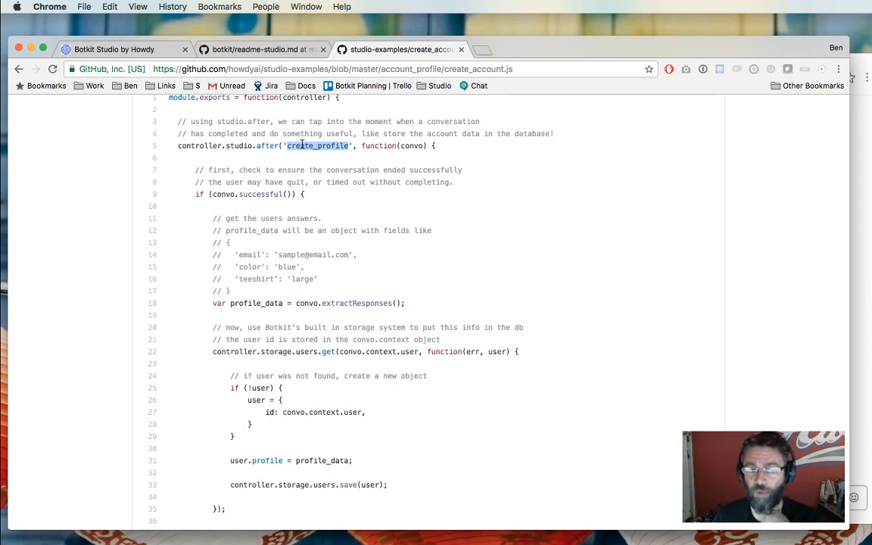
pyautogui.scroll(-1, 364, 146)
pyautogui.moveTo(361, 145); pyautogui.dragTo(366, 492)
pyautogui.click(366, 492)
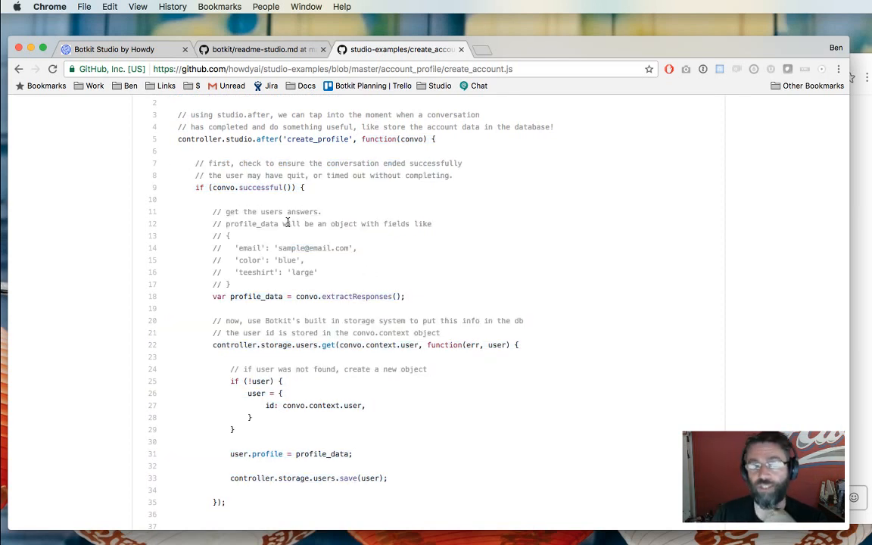
pyautogui.doubleClick(222, 188)
pyautogui.doubleClick(246, 189)
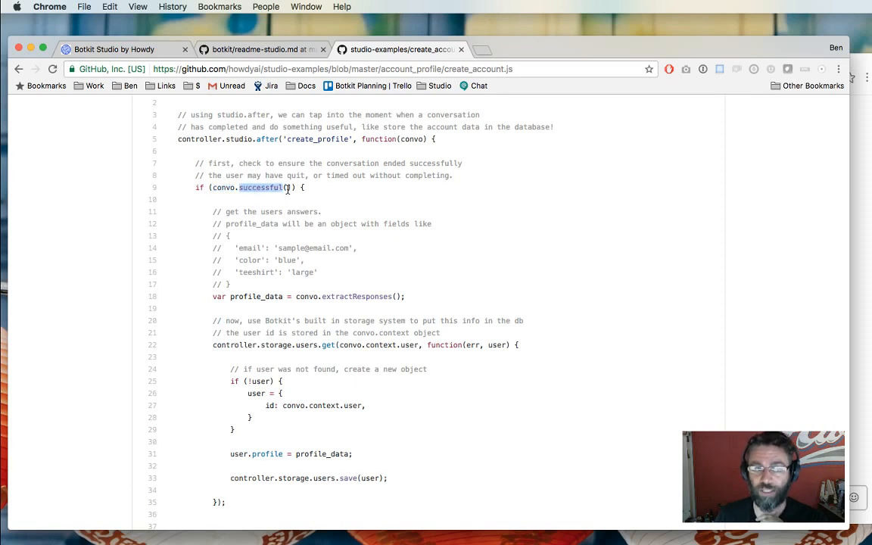
# Compare with the script's completed thread in Botkit Studio, then return to create_account.js.
pyautogui.click(146, 50)
pyautogui.scroll(-8, 247, 414)
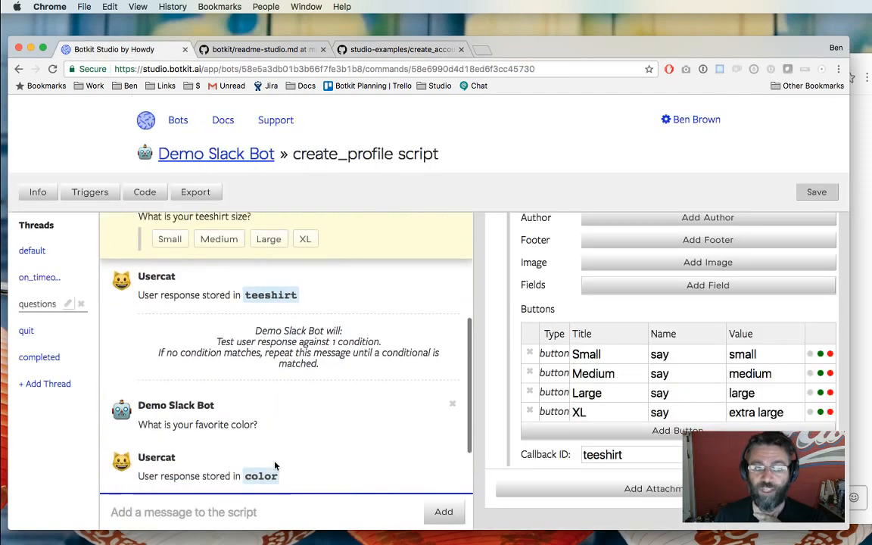
pyautogui.click(32, 360)
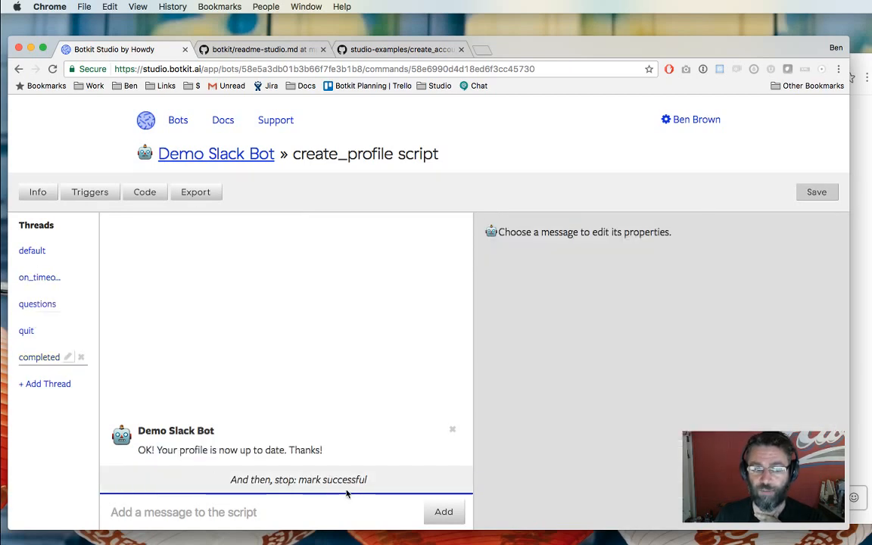
pyautogui.click(344, 47)
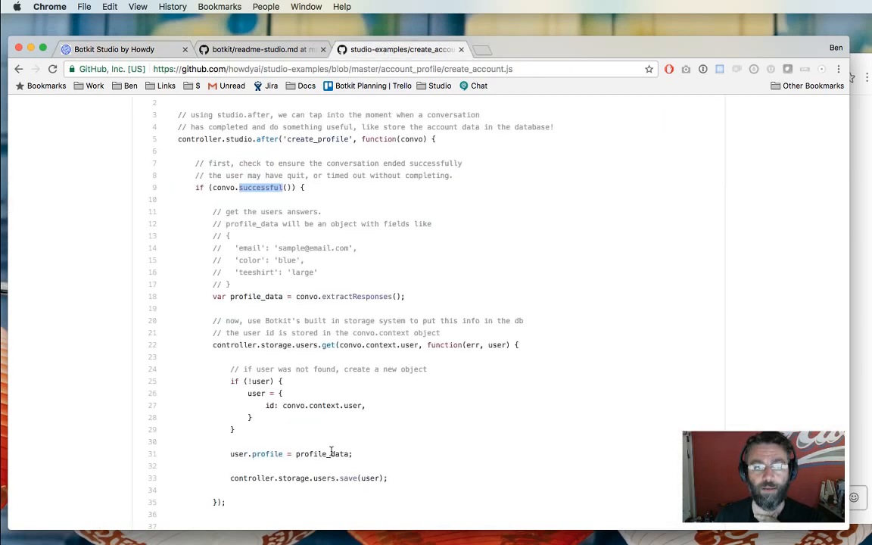
# In create_account.js, highlight extractResponses() on line 18 and the sample profile fields on lines 12–17.
pyautogui.scroll(-4, 296, 198)
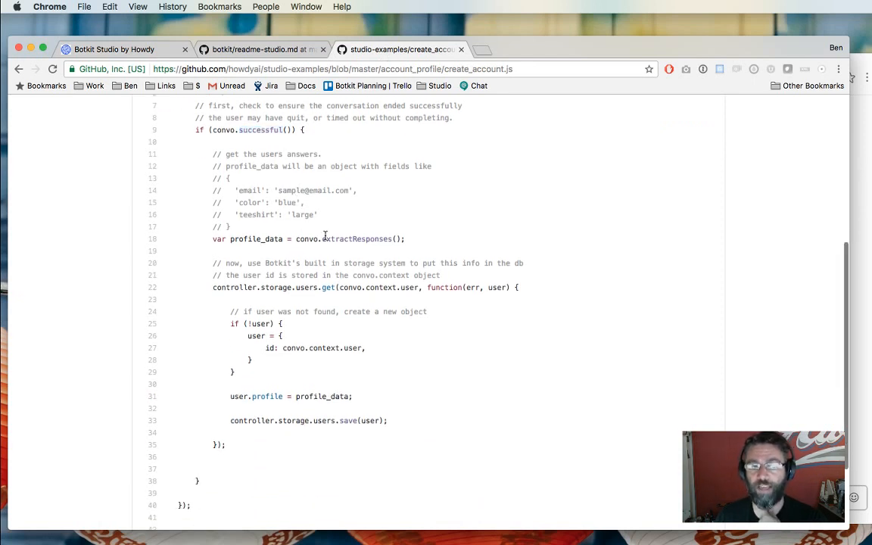
pyautogui.moveTo(323, 238); pyautogui.dragTo(420, 239)
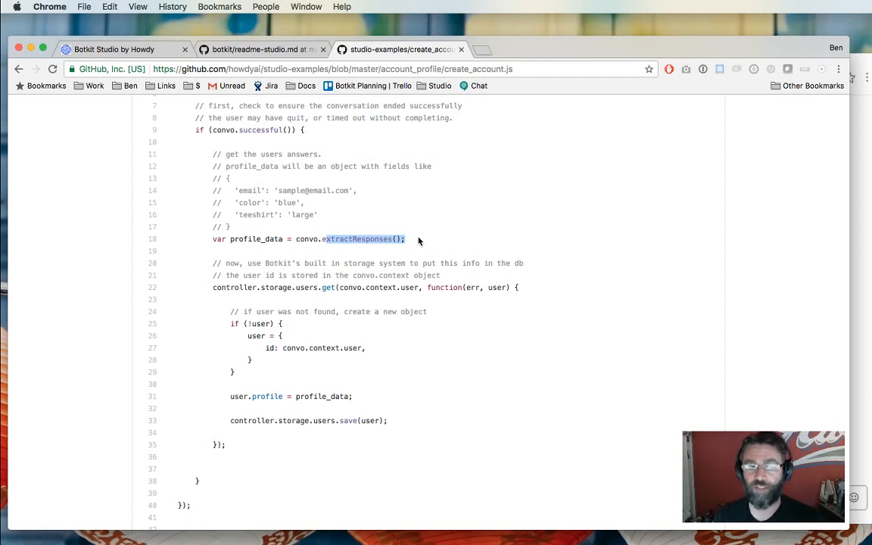
pyautogui.moveTo(236, 227); pyautogui.dragTo(150, 173)
pyautogui.click(215, 169)
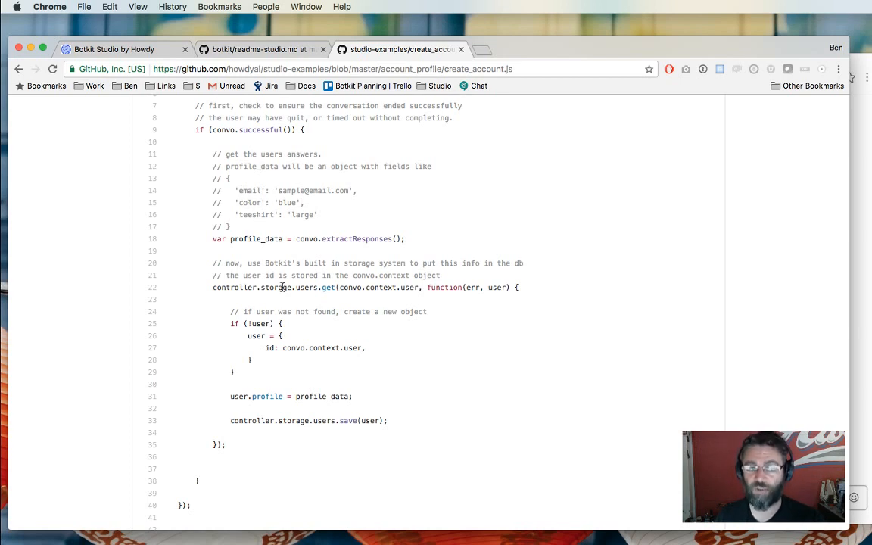
# Highlight the new-user creation code (lines 24–31), the user.profile assignment (line 31) and the save call (line 33).
pyautogui.scroll(-1, 257, 284)
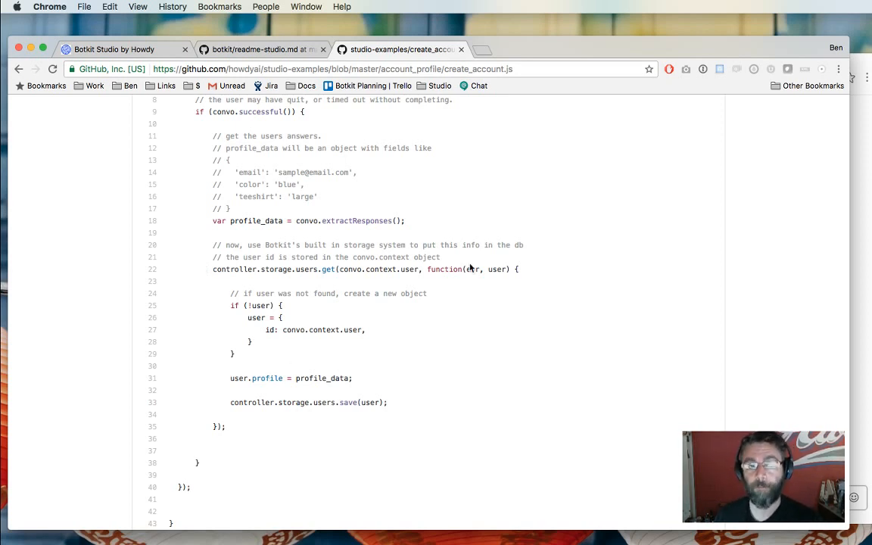
pyautogui.moveTo(243, 291); pyautogui.dragTo(282, 377)
pyautogui.click(270, 358)
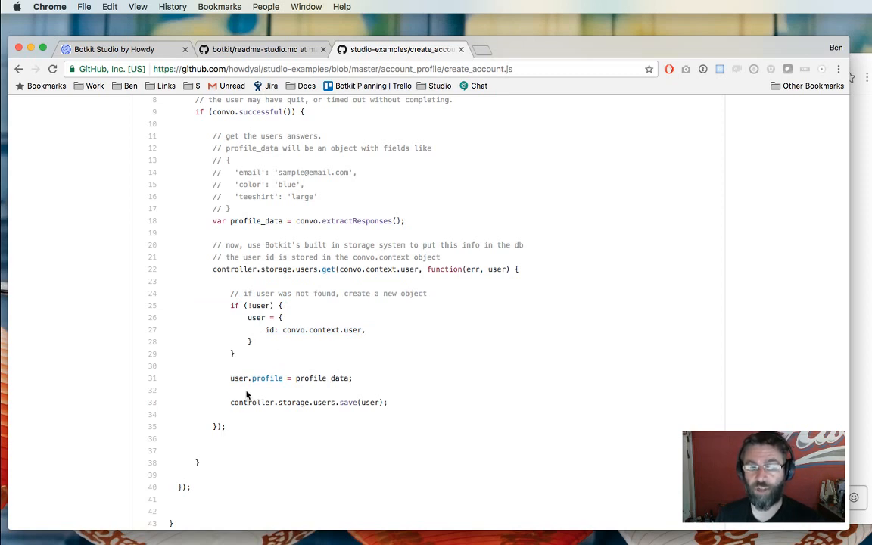
pyautogui.moveTo(218, 380); pyautogui.dragTo(369, 381)
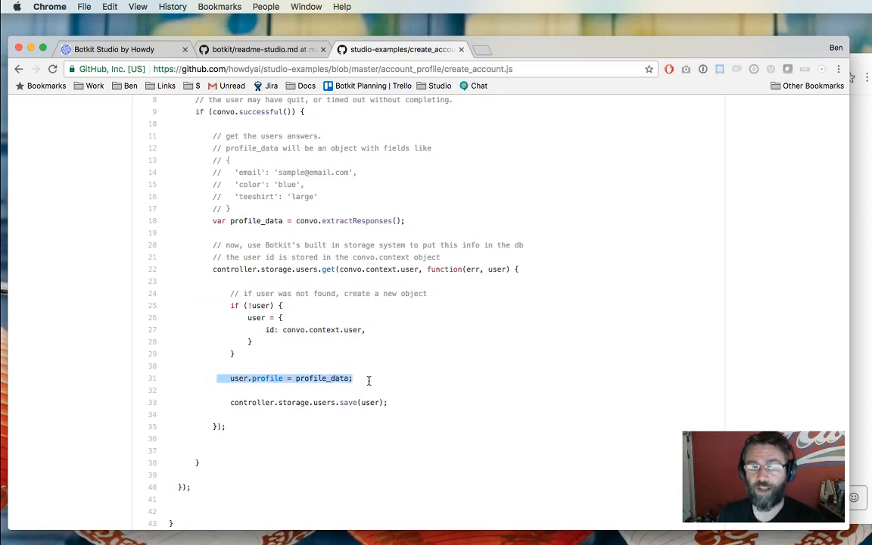
pyautogui.click(305, 253)
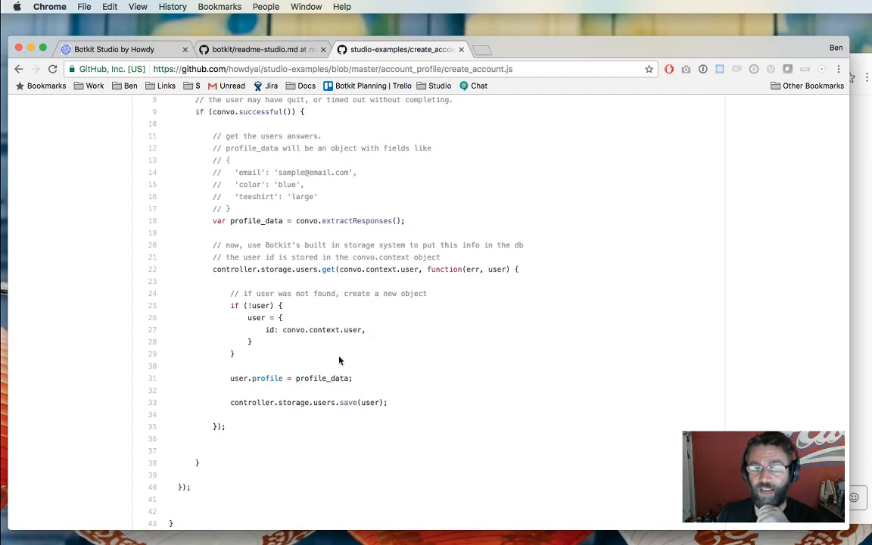
pyautogui.moveTo(216, 400); pyautogui.dragTo(452, 400)
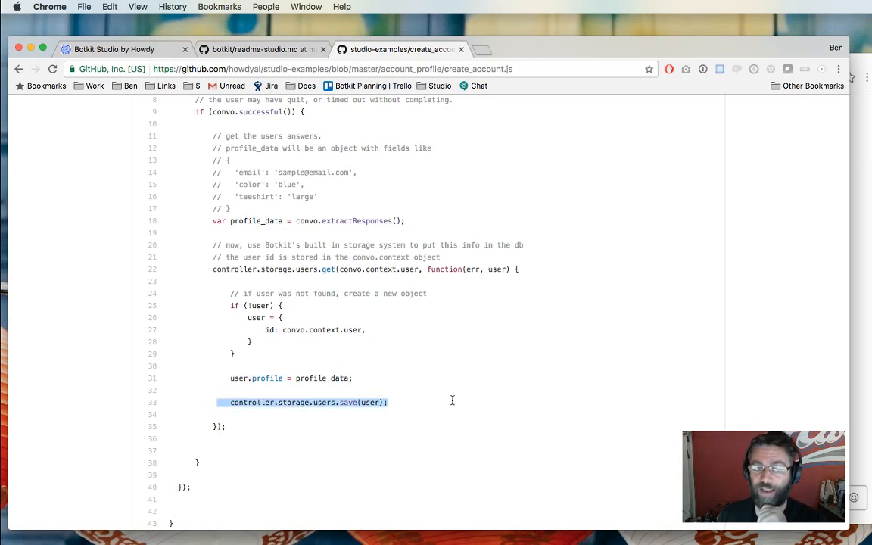
pyautogui.click(310, 417)
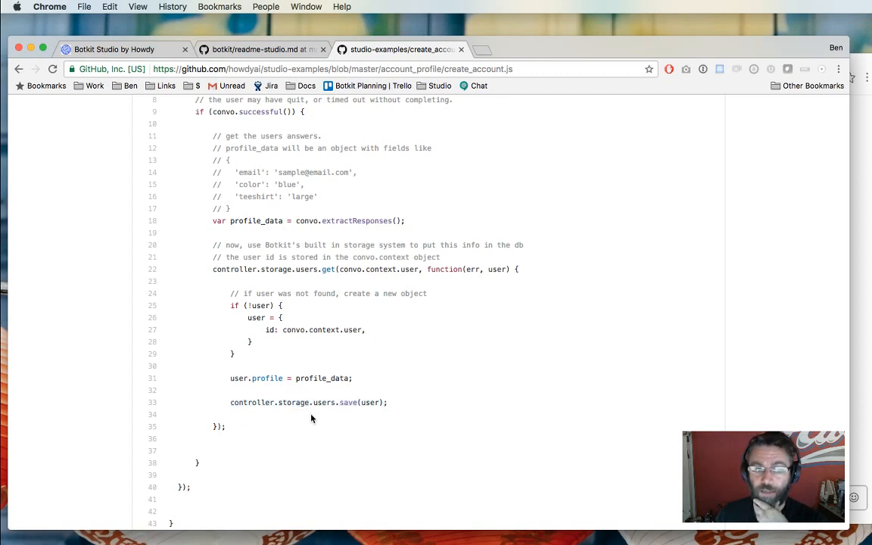
# Highlight the whole storage block, lines 22–35, in create_account.js.
pyautogui.scroll(3, 311, 418)
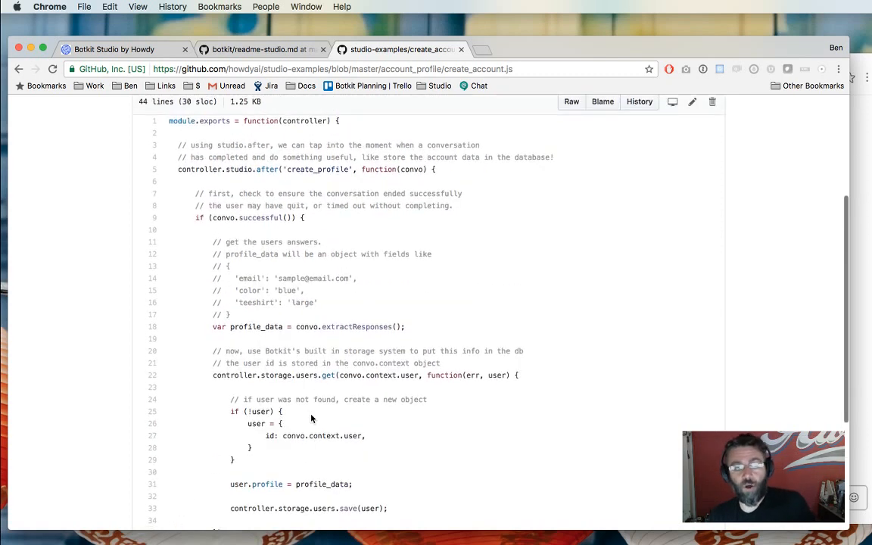
pyautogui.scroll(-1, 234, 221)
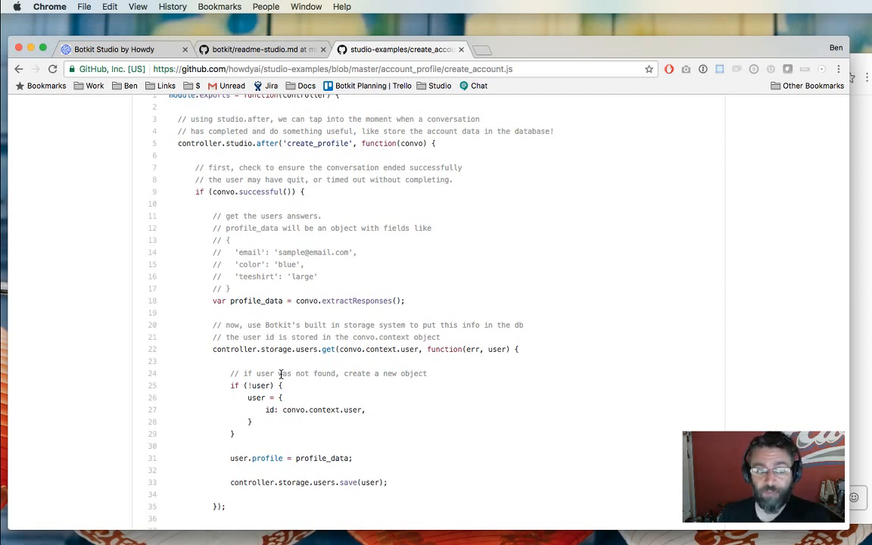
pyautogui.scroll(-2, 280, 375)
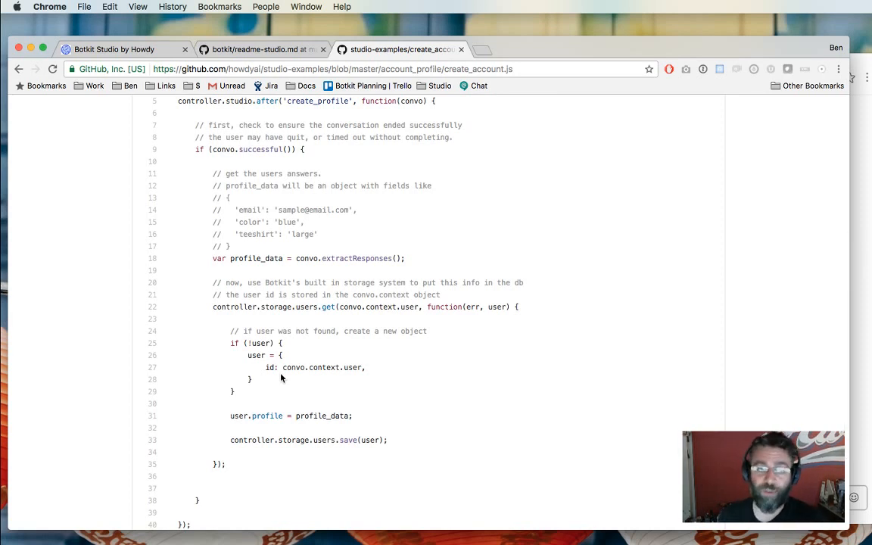
pyautogui.scroll(-1, 280, 377)
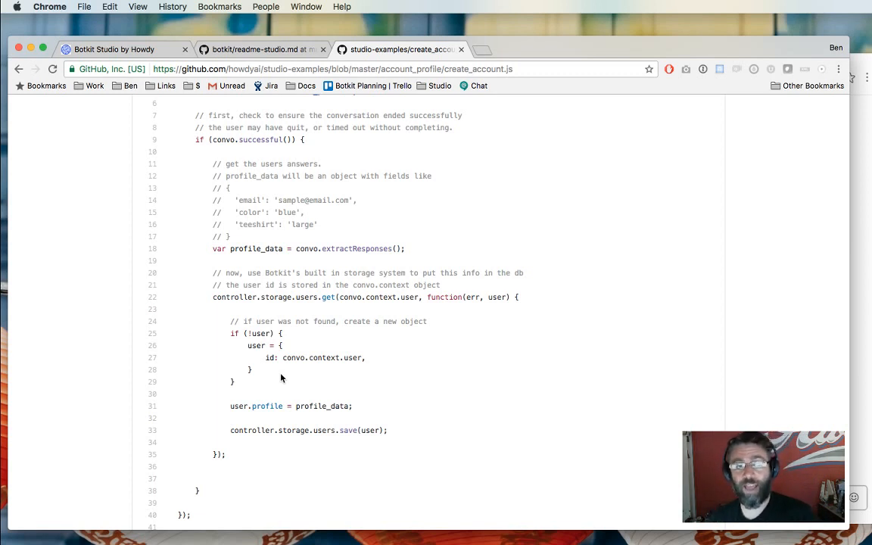
pyautogui.moveTo(221, 307); pyautogui.dragTo(256, 477)
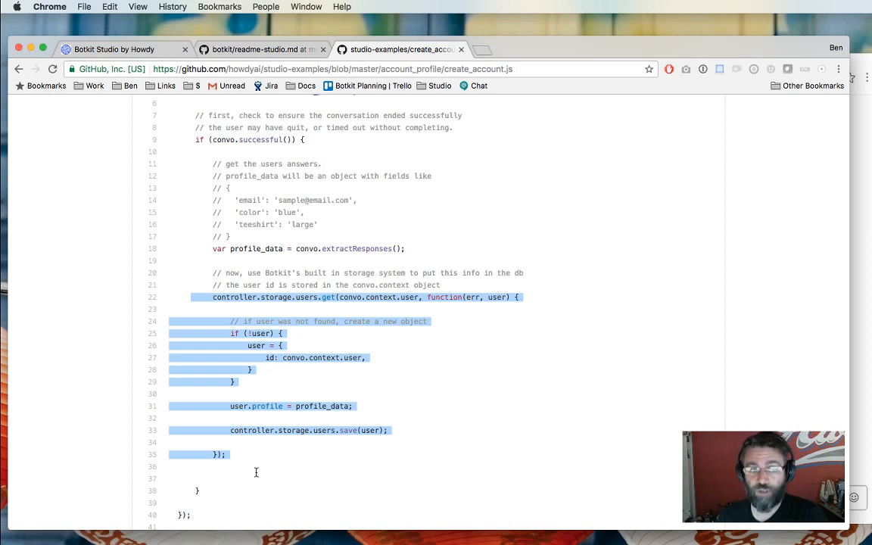
pyautogui.scroll(3, 255, 472)
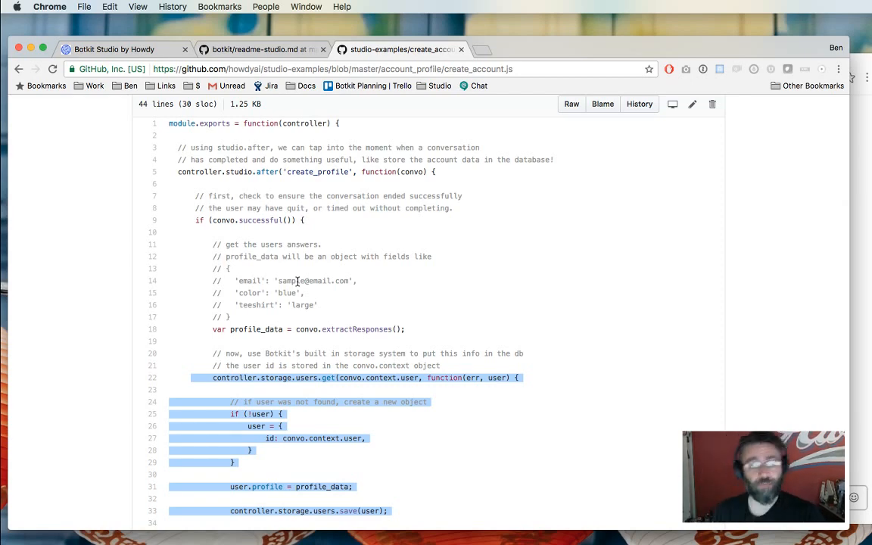
# Return to Botkit Studio and show the Demo Slack Bot's script list.
pyautogui.scroll(5, 288, 281)
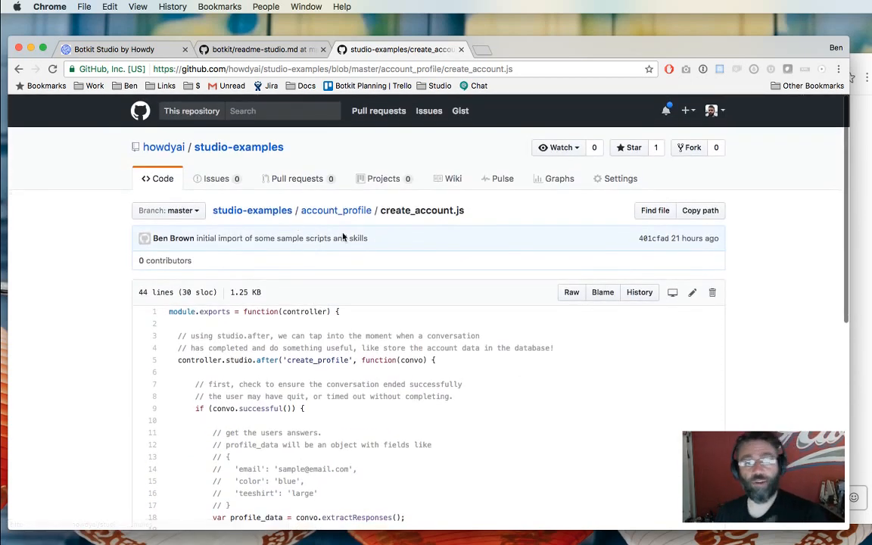
pyautogui.click(113, 50)
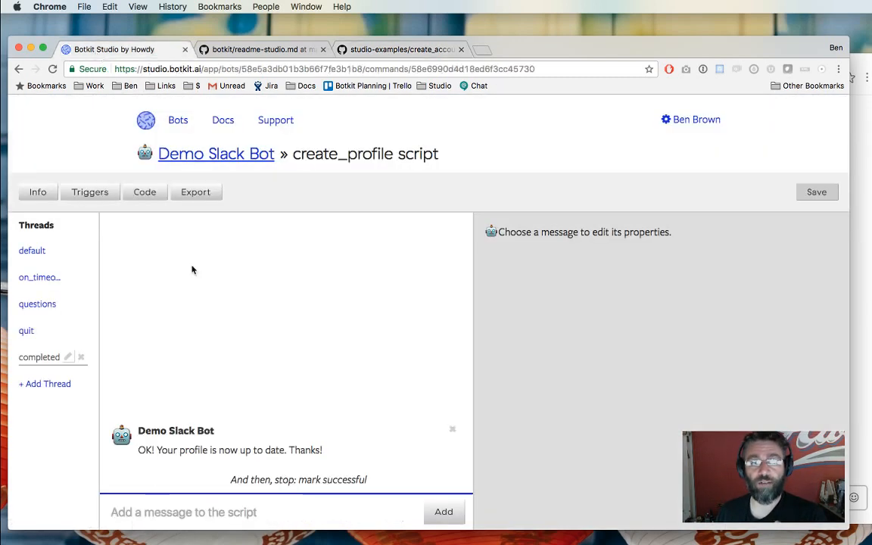
pyautogui.click(180, 162)
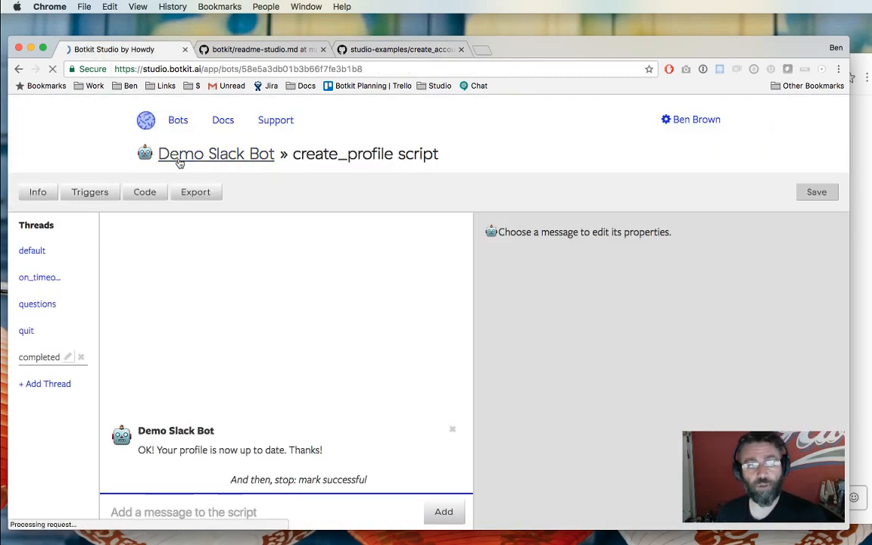